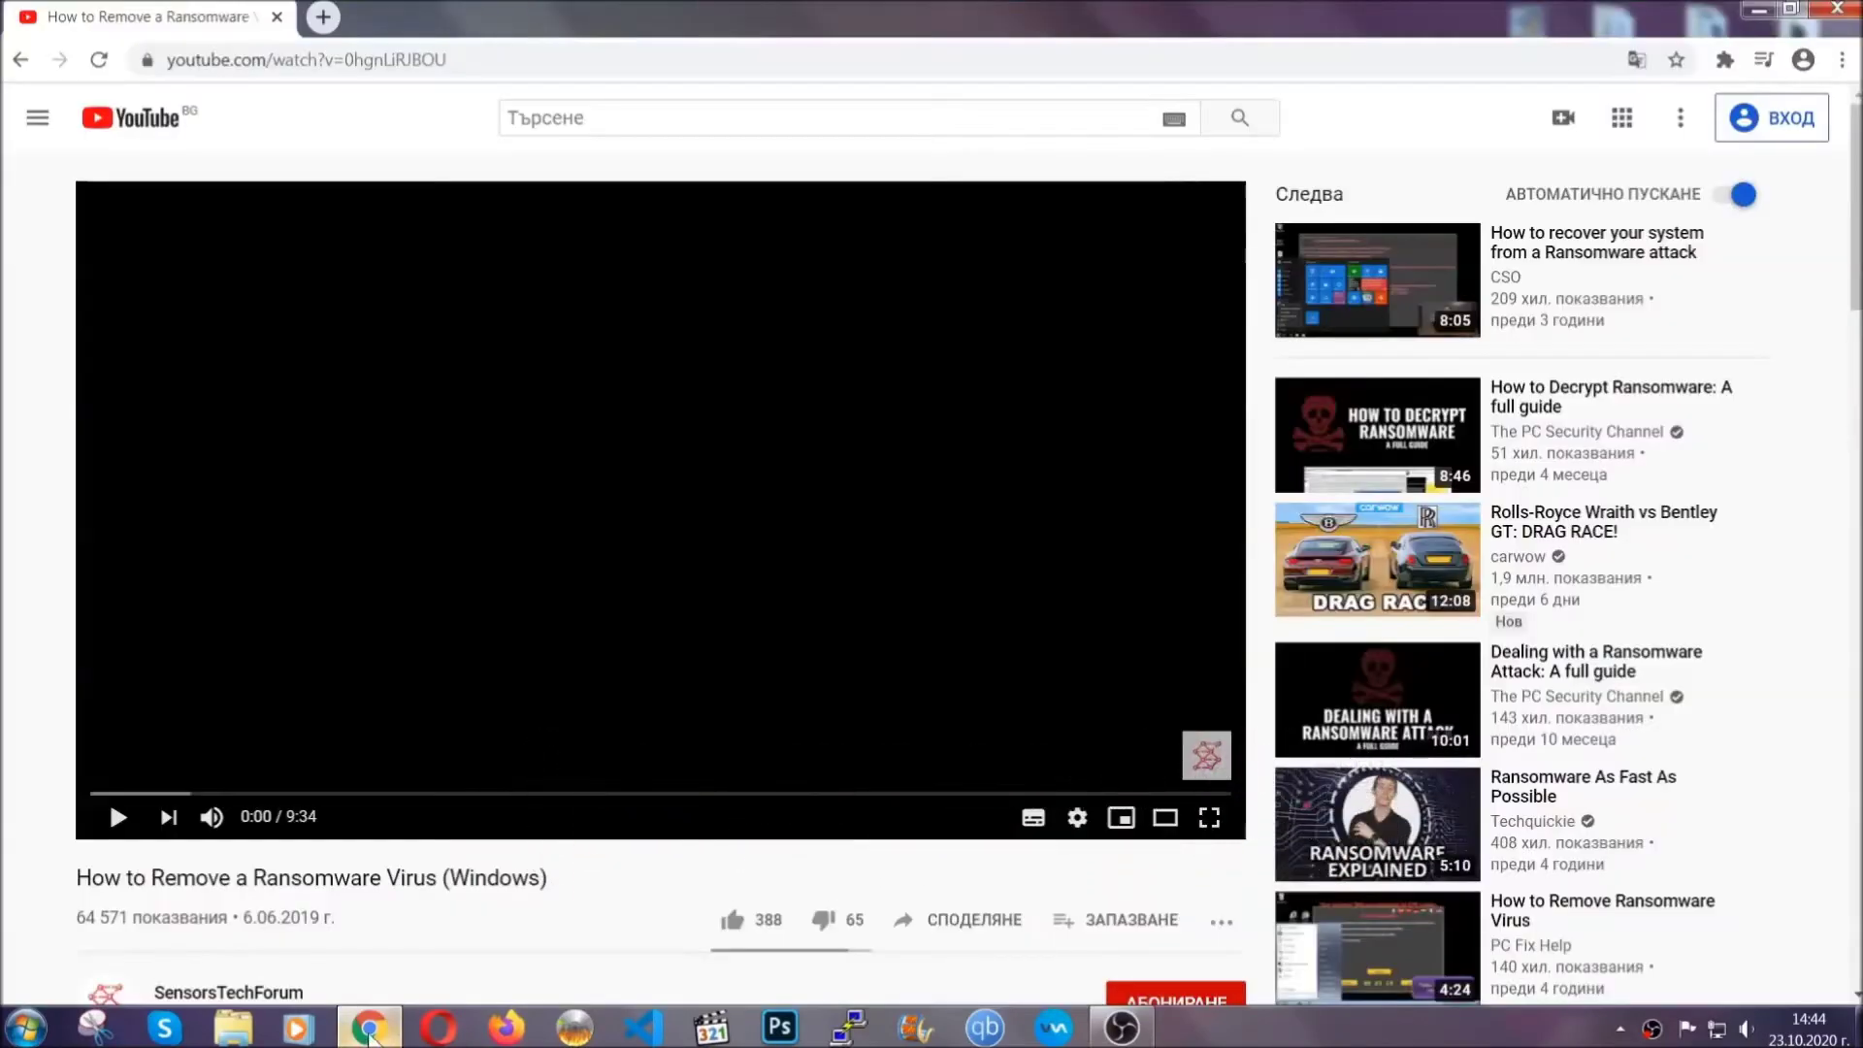
{"action": "scroll", "coordinate": [335, 780], "scroll_direction": "down", "scroll_amount": 3}
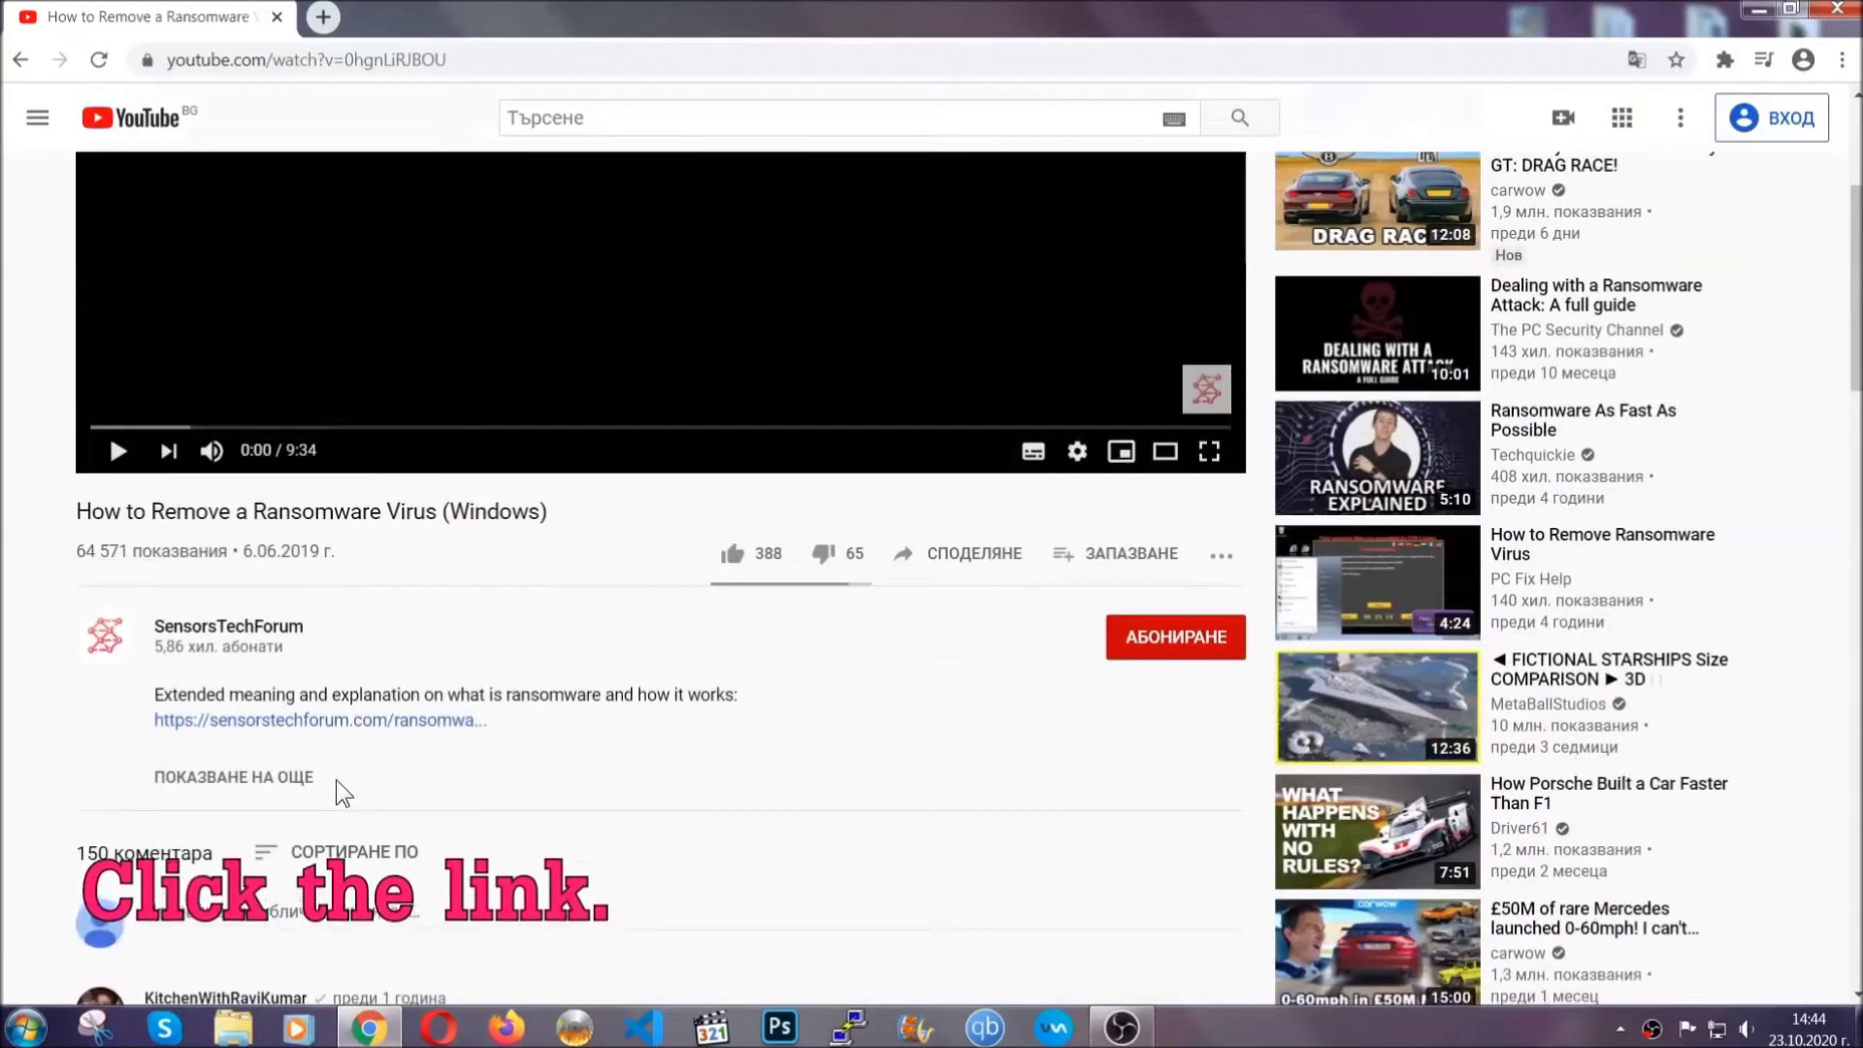
Follow the article link to the SpyHunter instructions page and launch the downloaded SpyHunter-Installer.exe.
{"action": "left_click", "coordinate": [376, 733]}
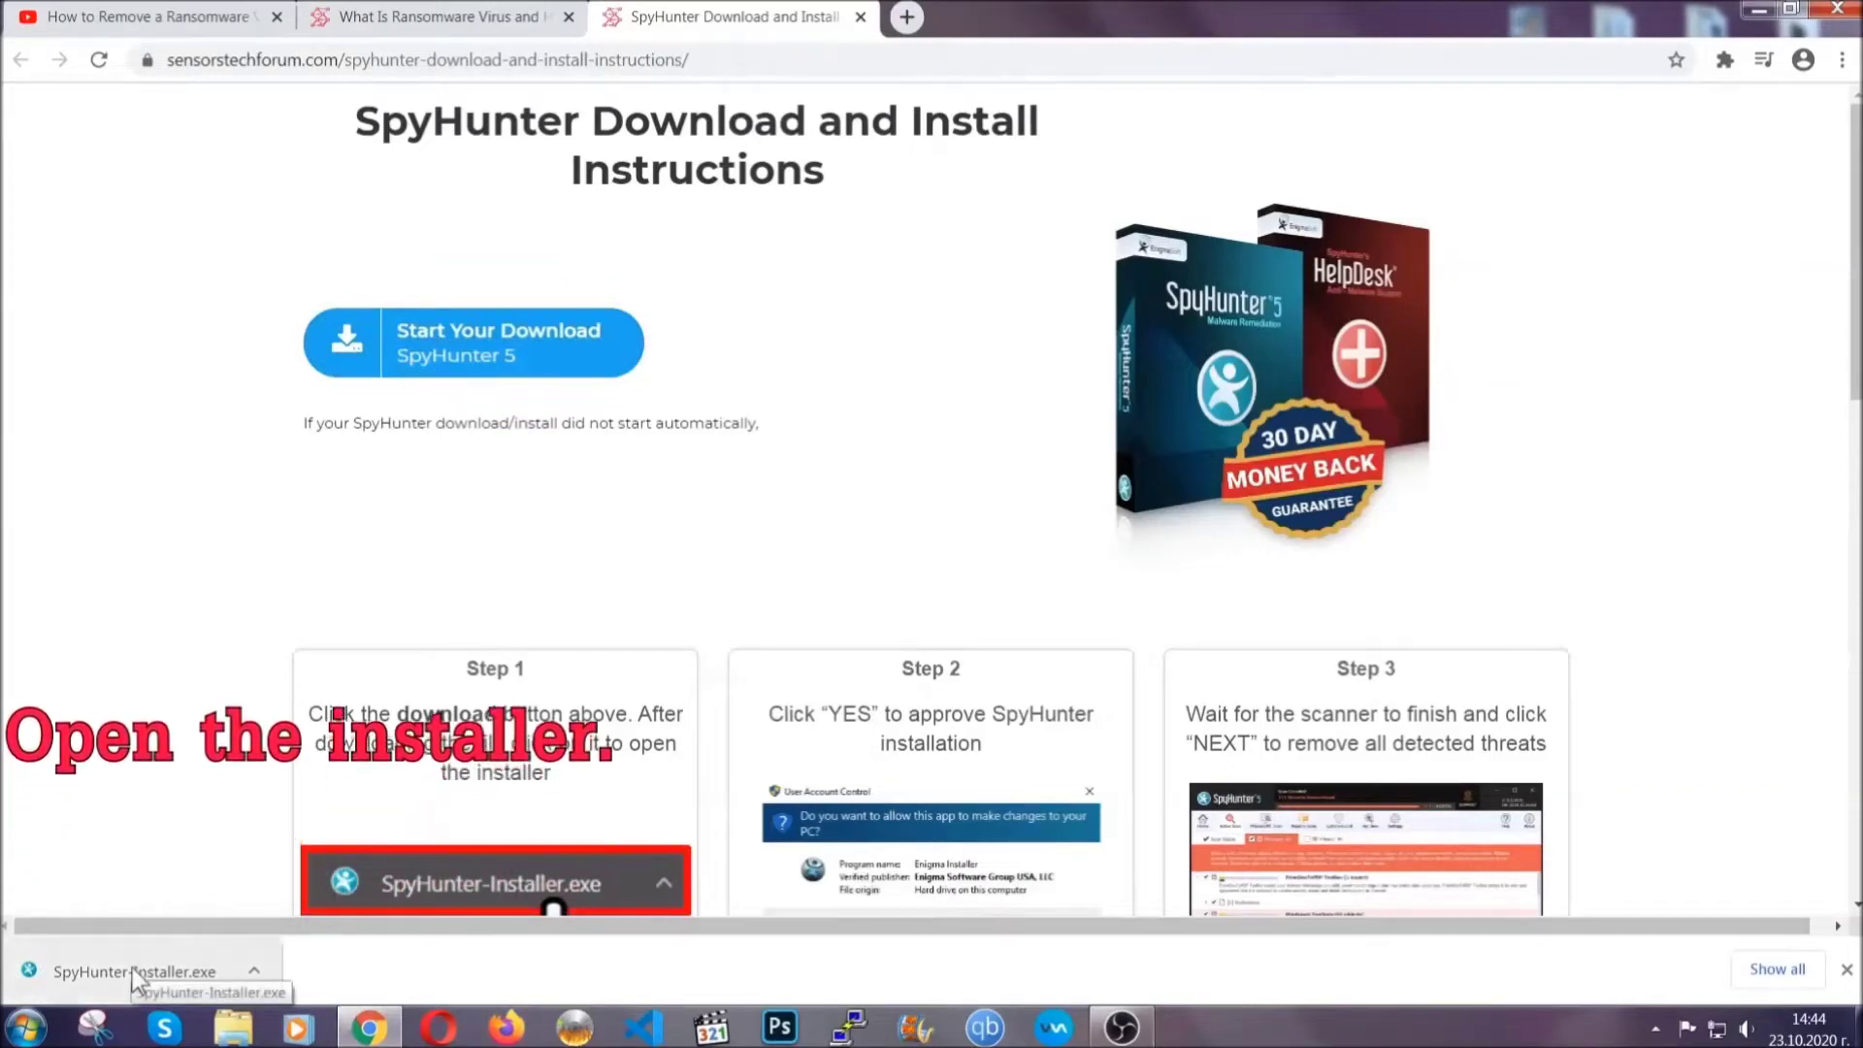
{"action": "left_click", "coordinate": [133, 972]}
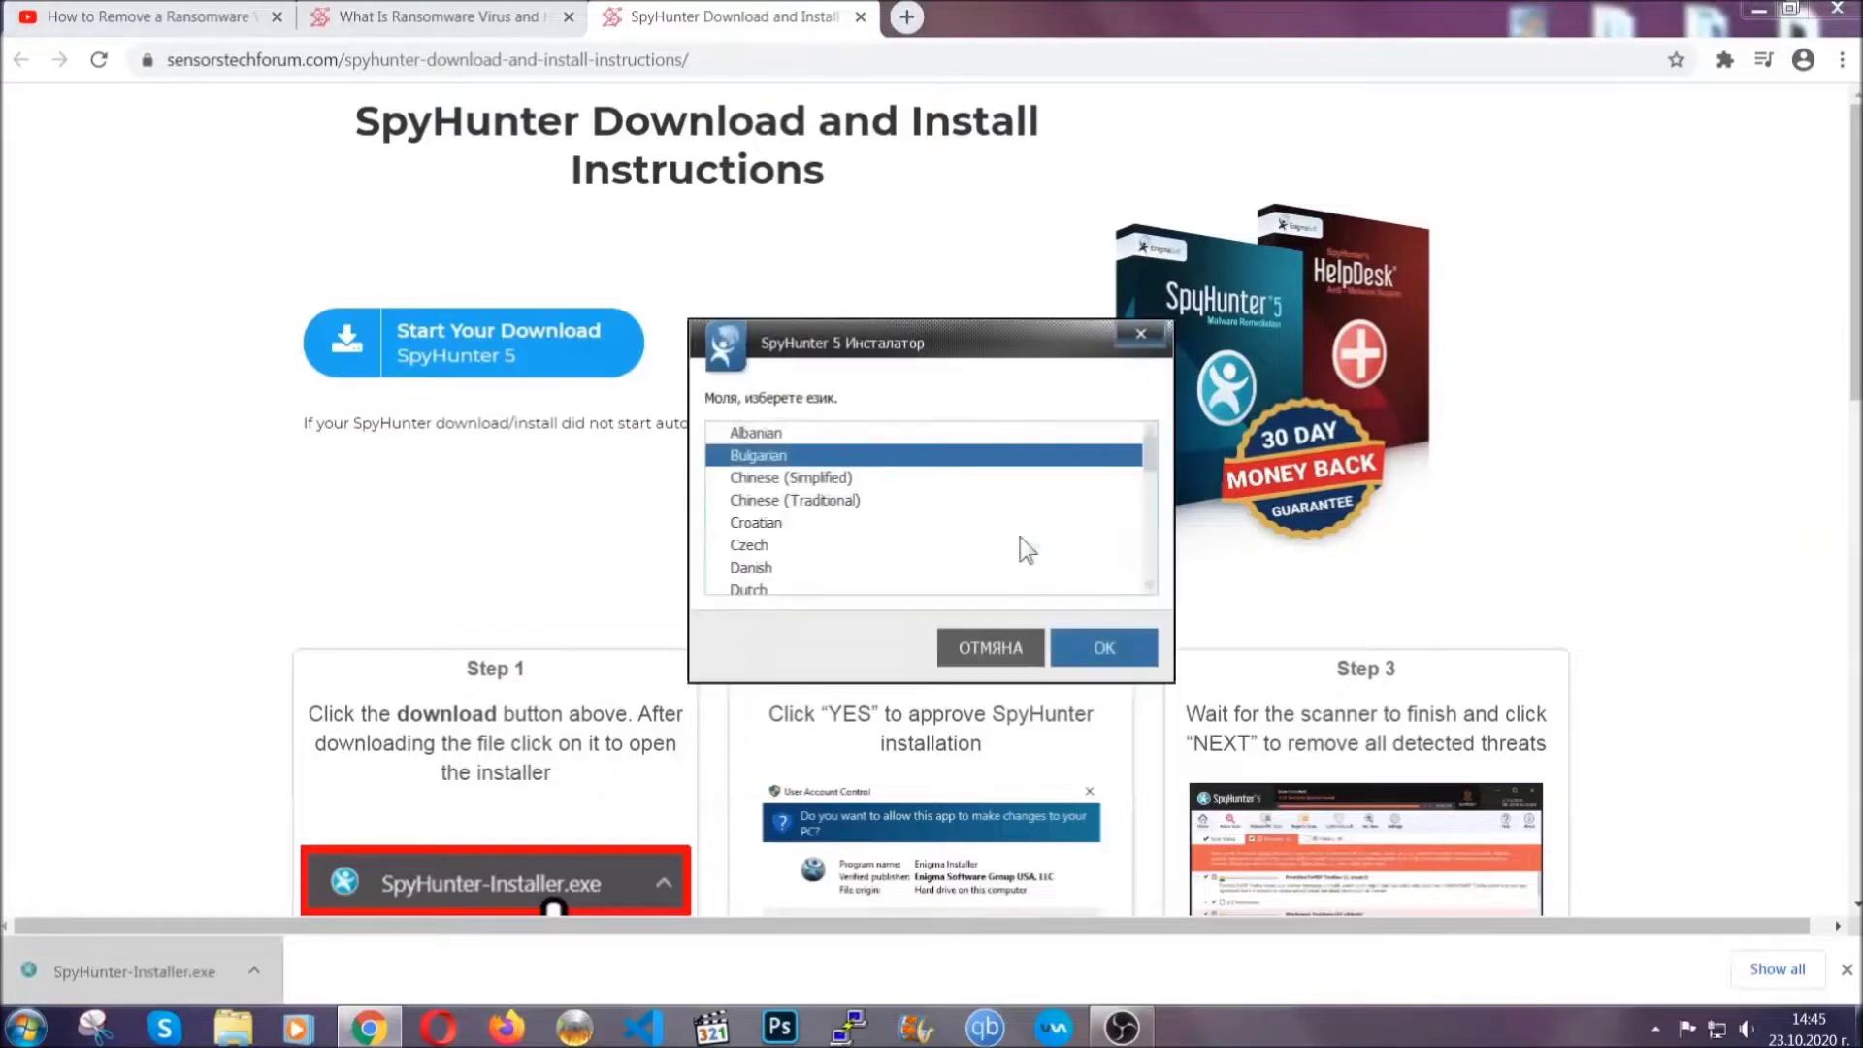
{"action": "scroll", "coordinate": [986, 547], "scroll_direction": "down", "scroll_amount": 2}
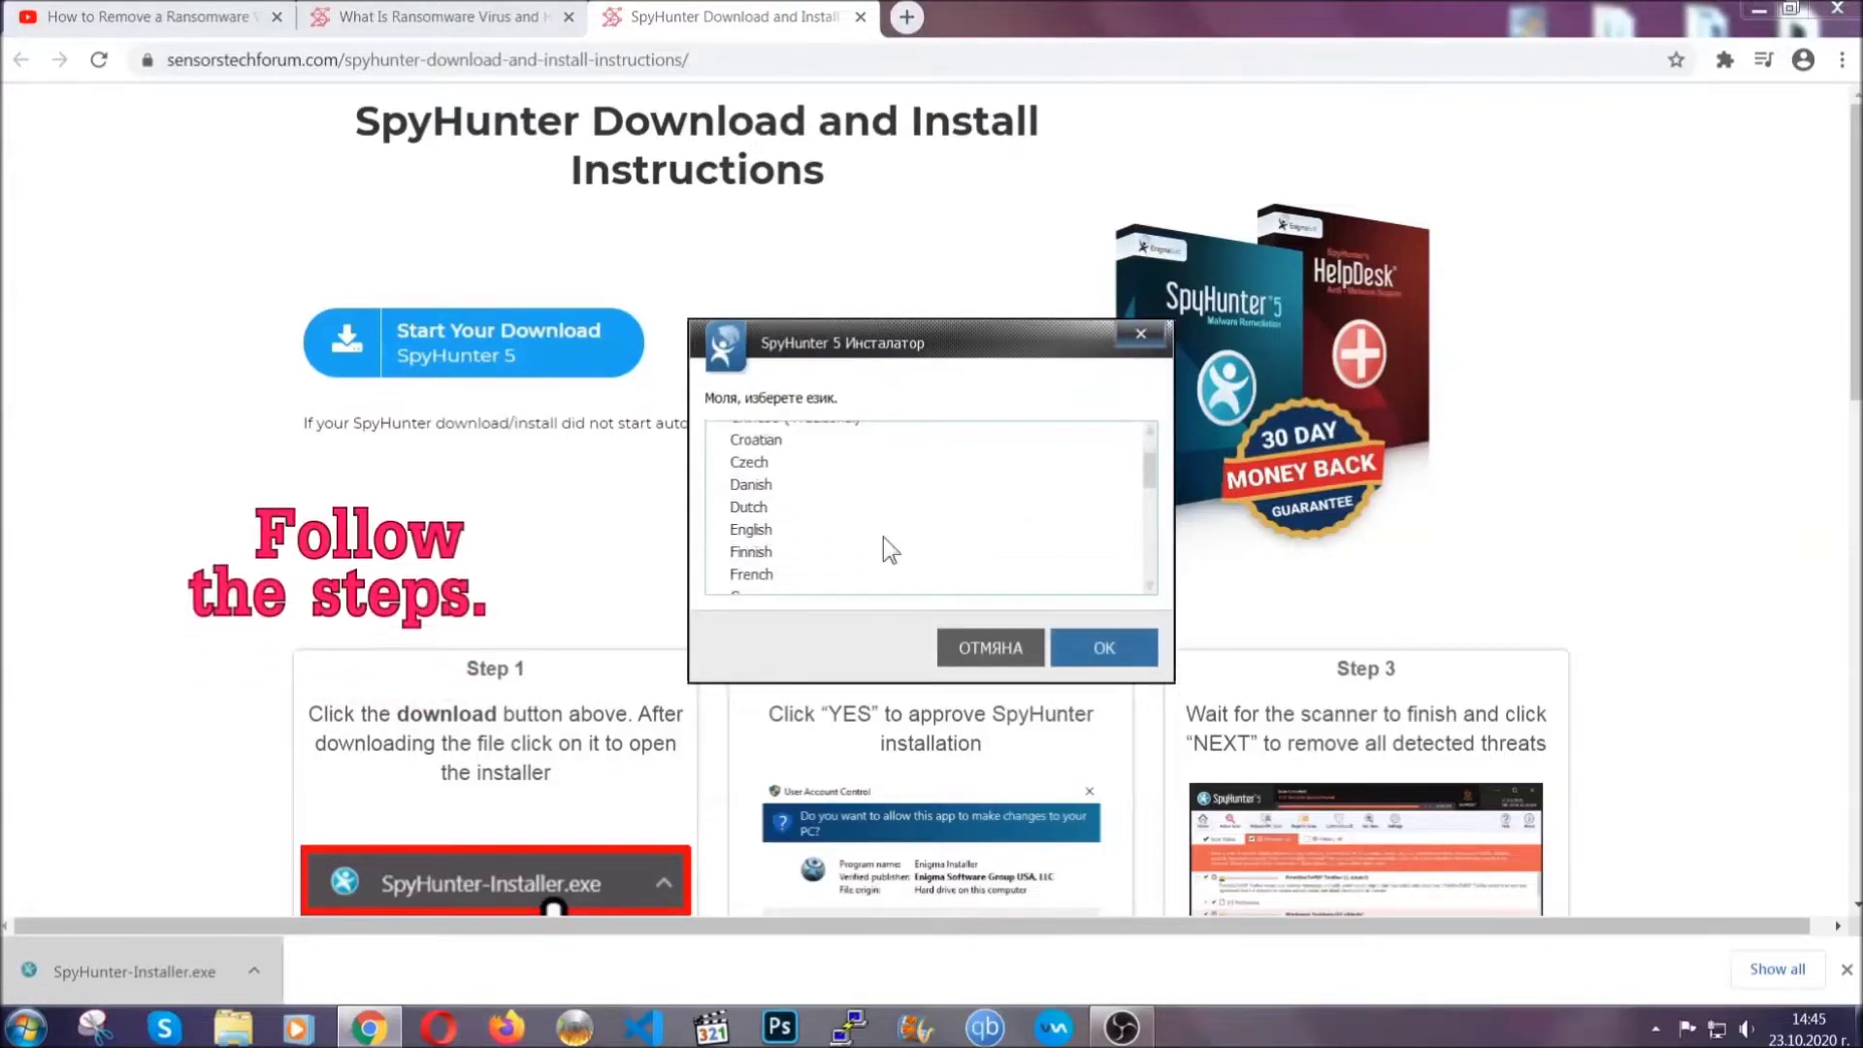
Install SpyHunter 5 with English as the language and the EULA accepted, then finish setup.
{"action": "left_click", "coordinate": [879, 533]}
{"action": "left_click", "coordinate": [1104, 648]}
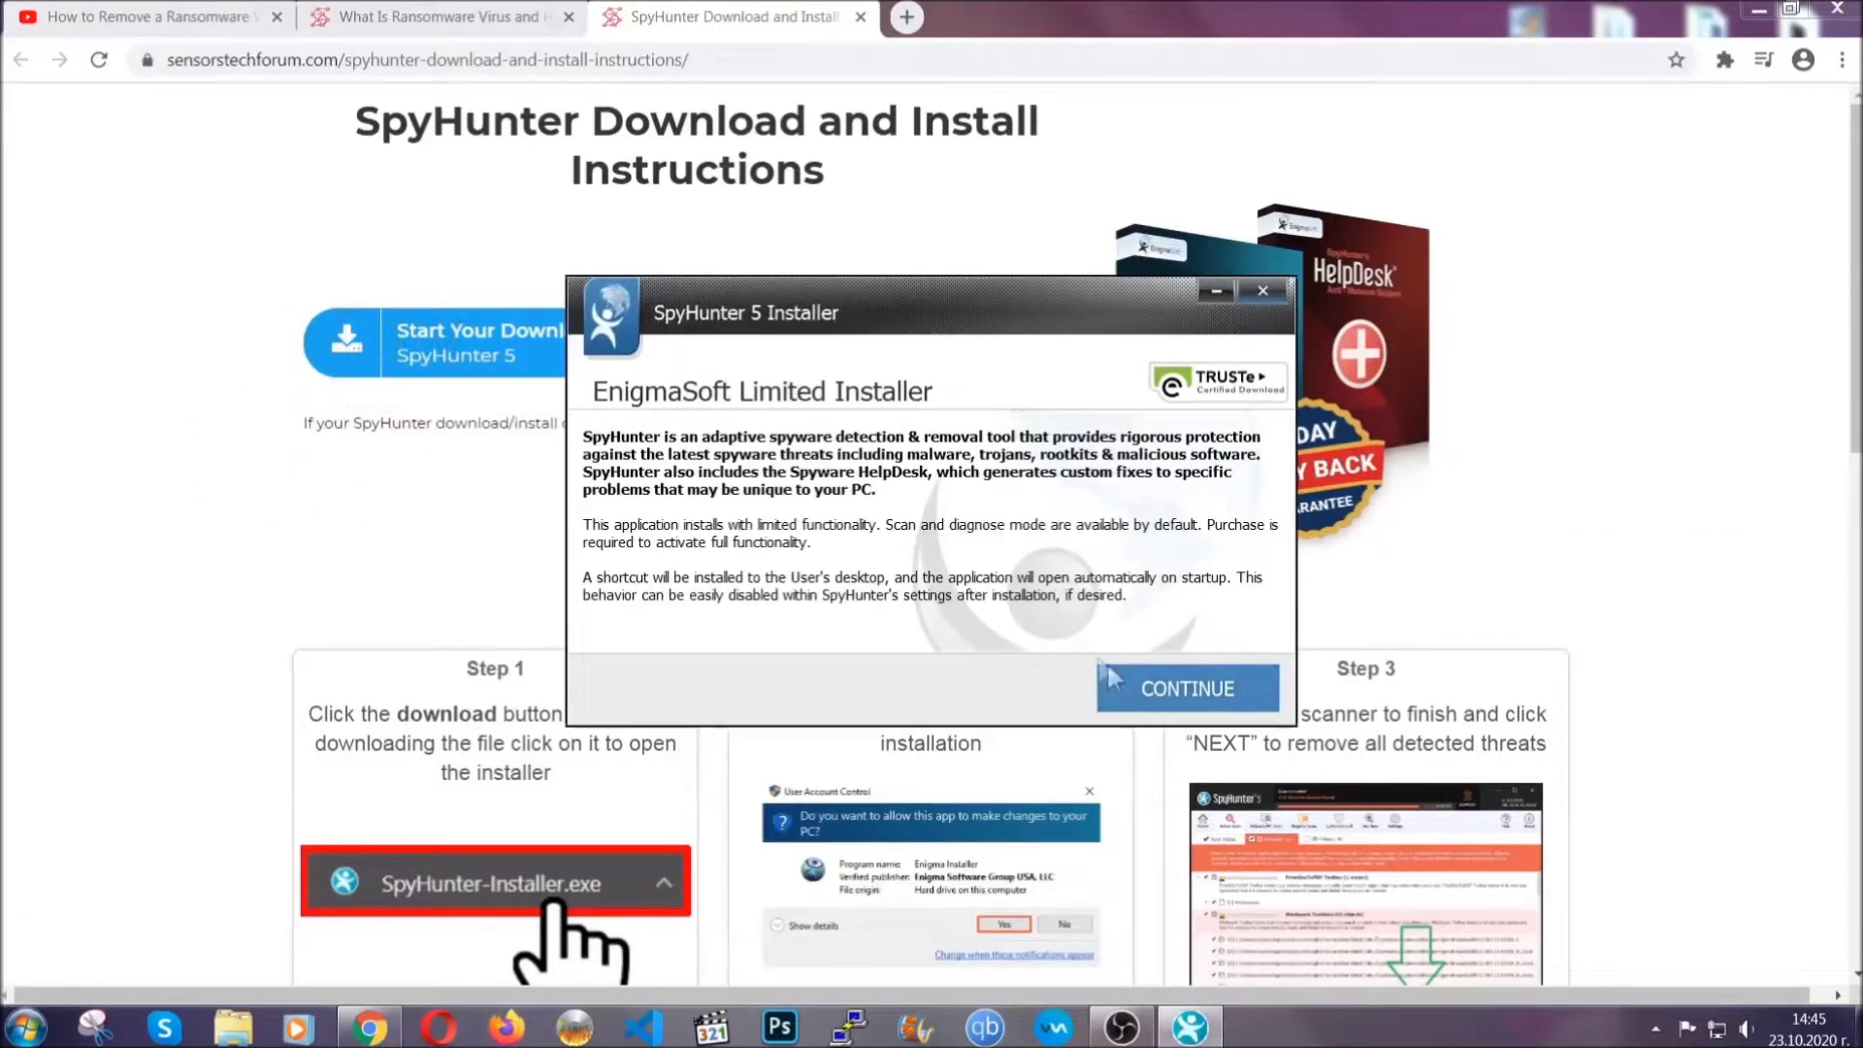
{"action": "left_click", "coordinate": [1124, 676]}
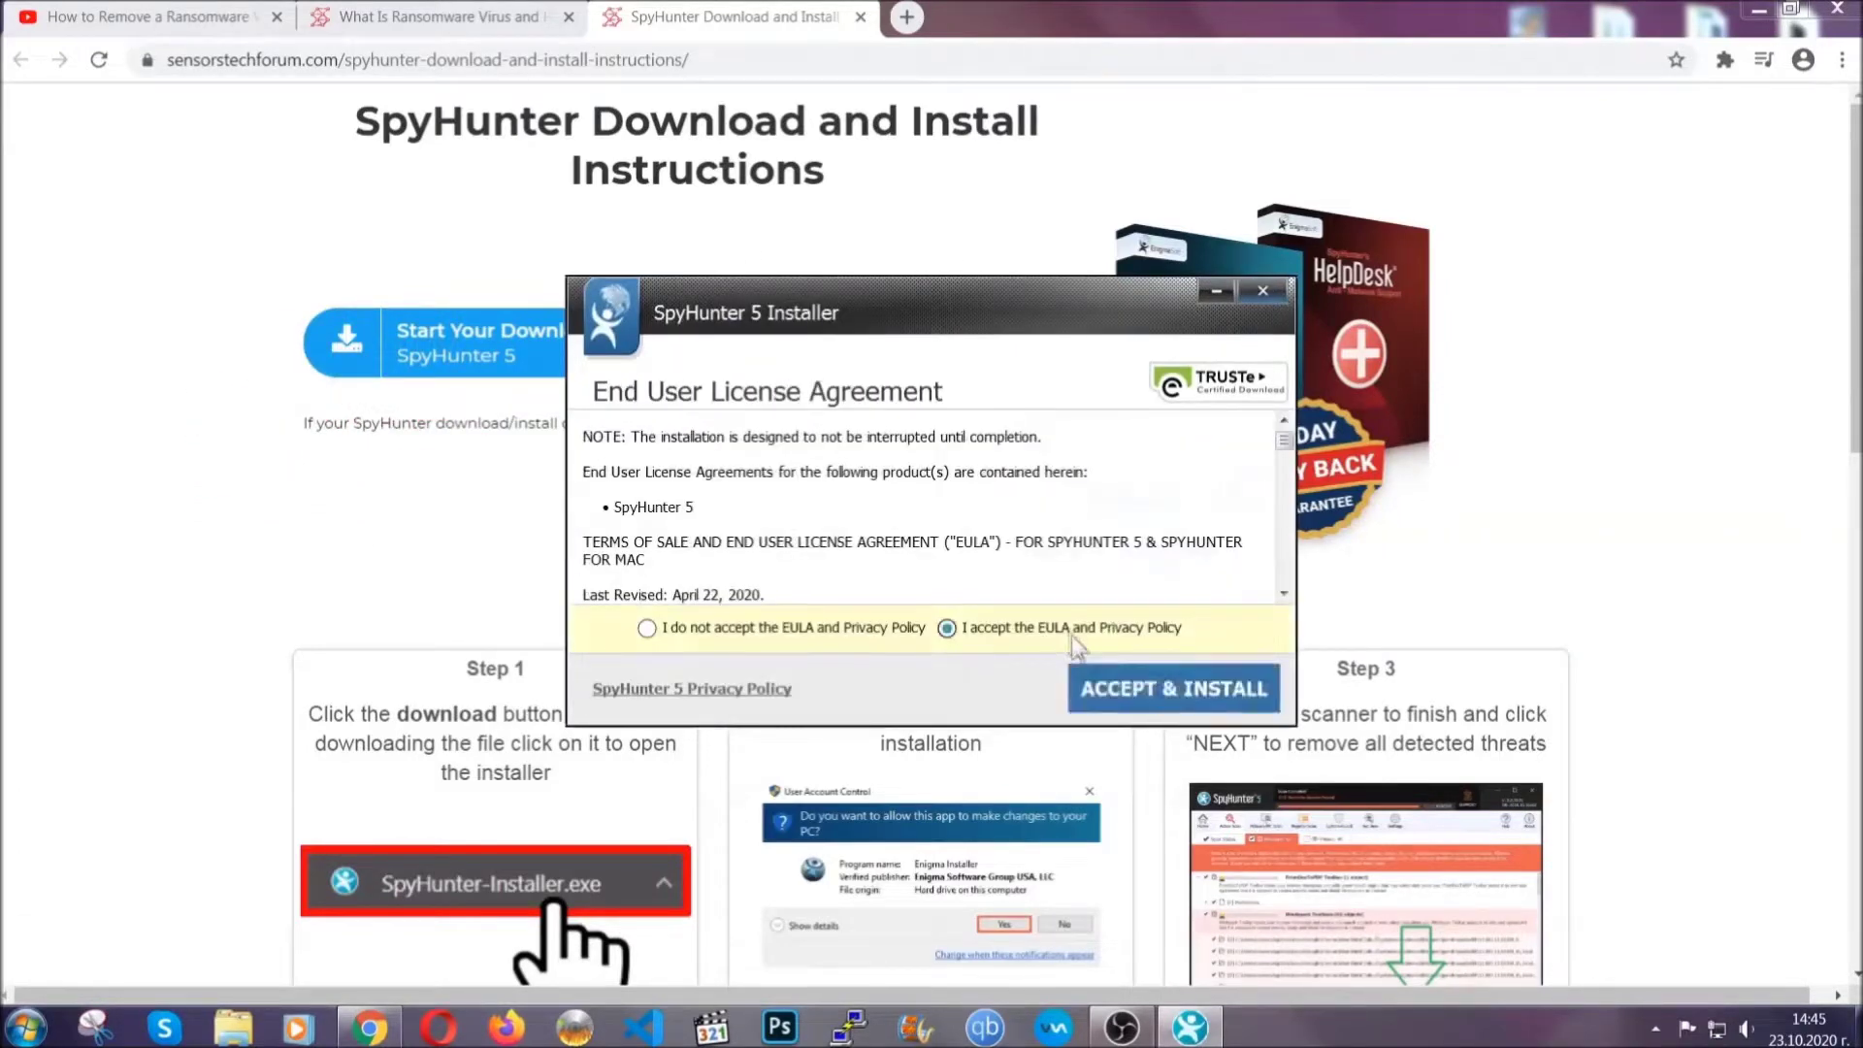
{"action": "left_click", "coordinate": [1112, 687]}
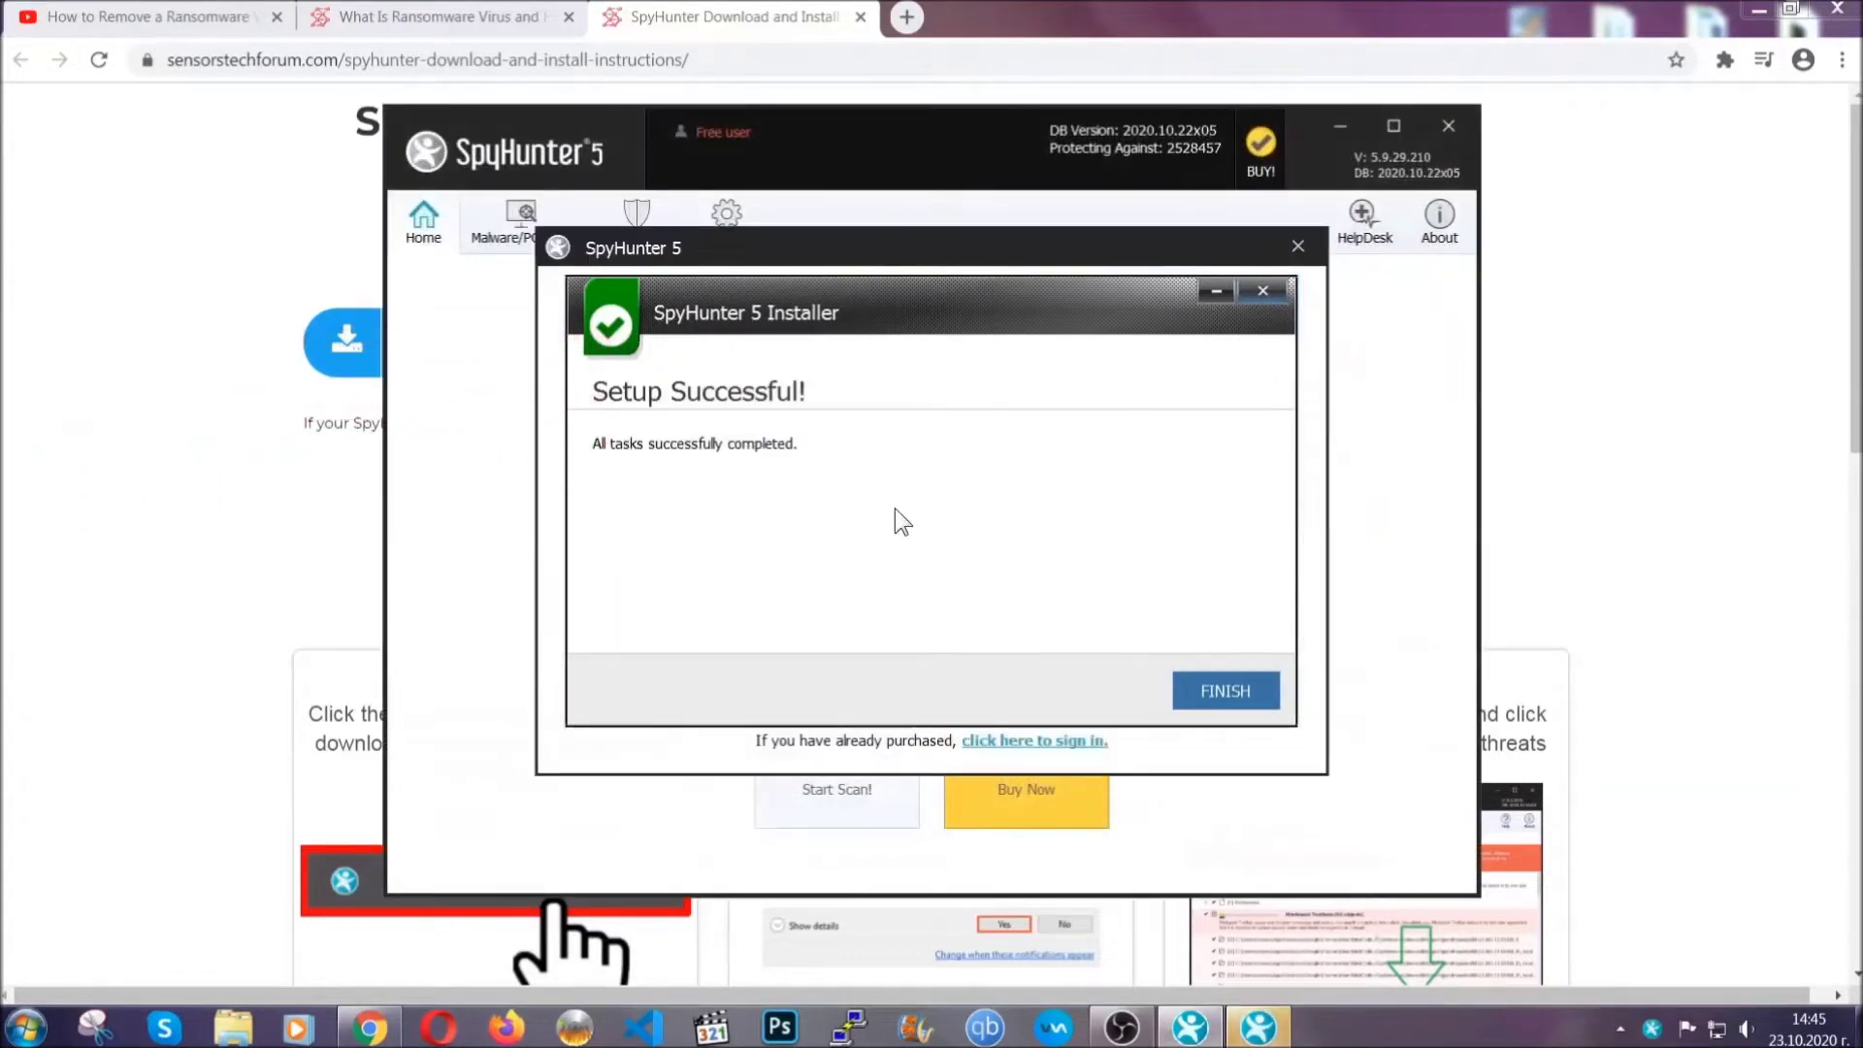
{"action": "left_click", "coordinate": [1193, 694]}
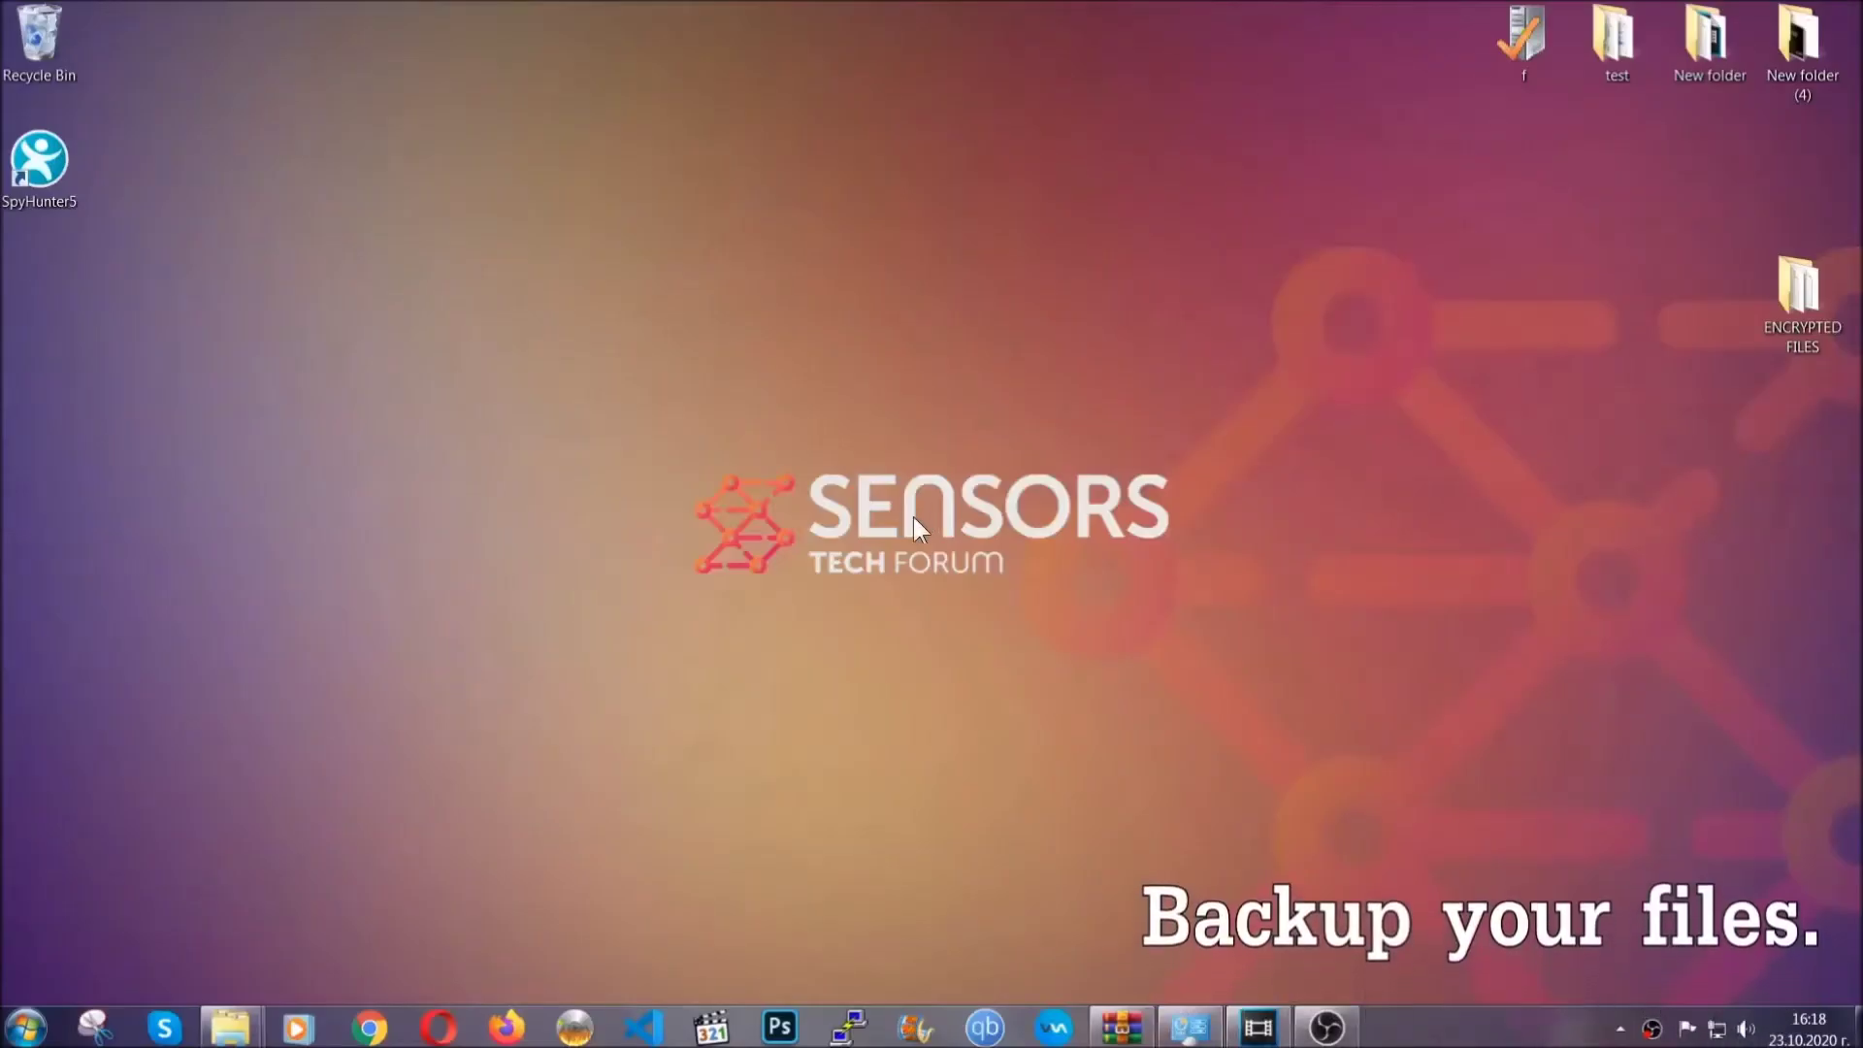
Select the ENCRYPTED FILES folder on the desktop.
{"action": "left_click", "coordinate": [1788, 298]}
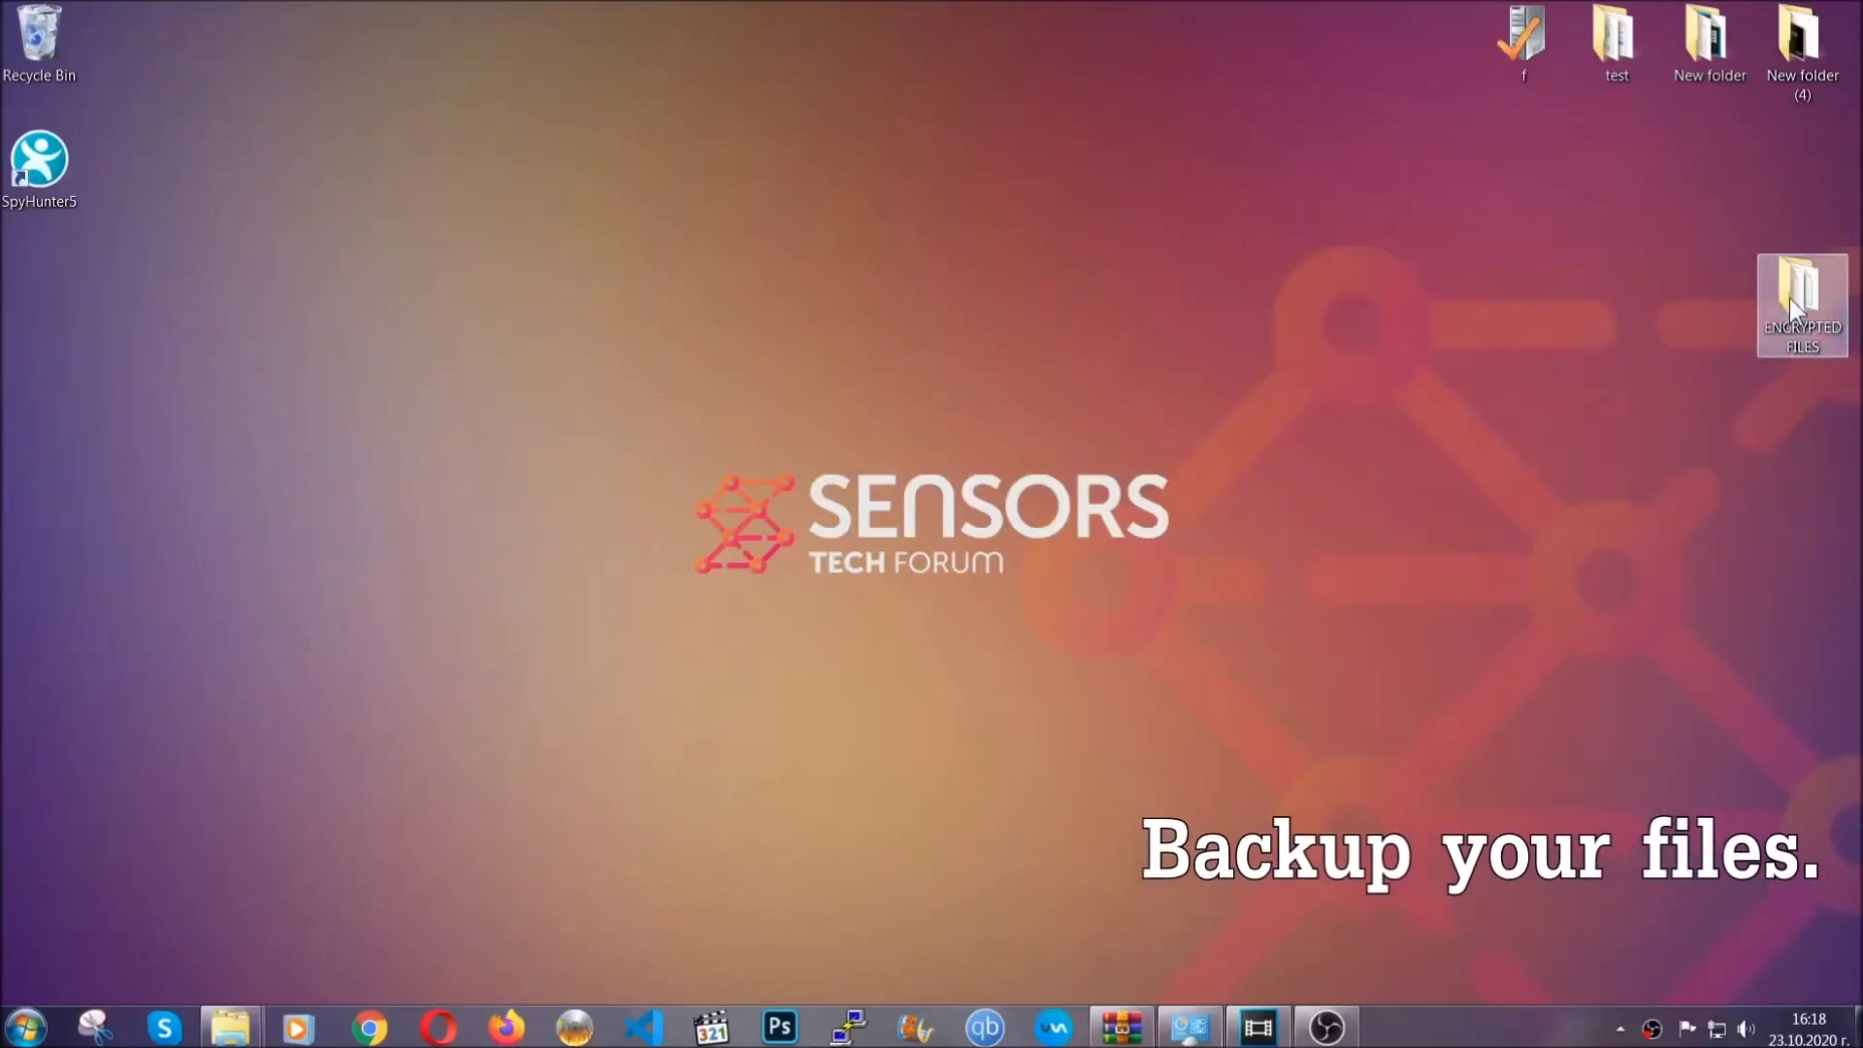
Copy all six encrypted files from the ENCRYPTED FILES folder.
{"action": "double_click", "coordinate": [1789, 299]}
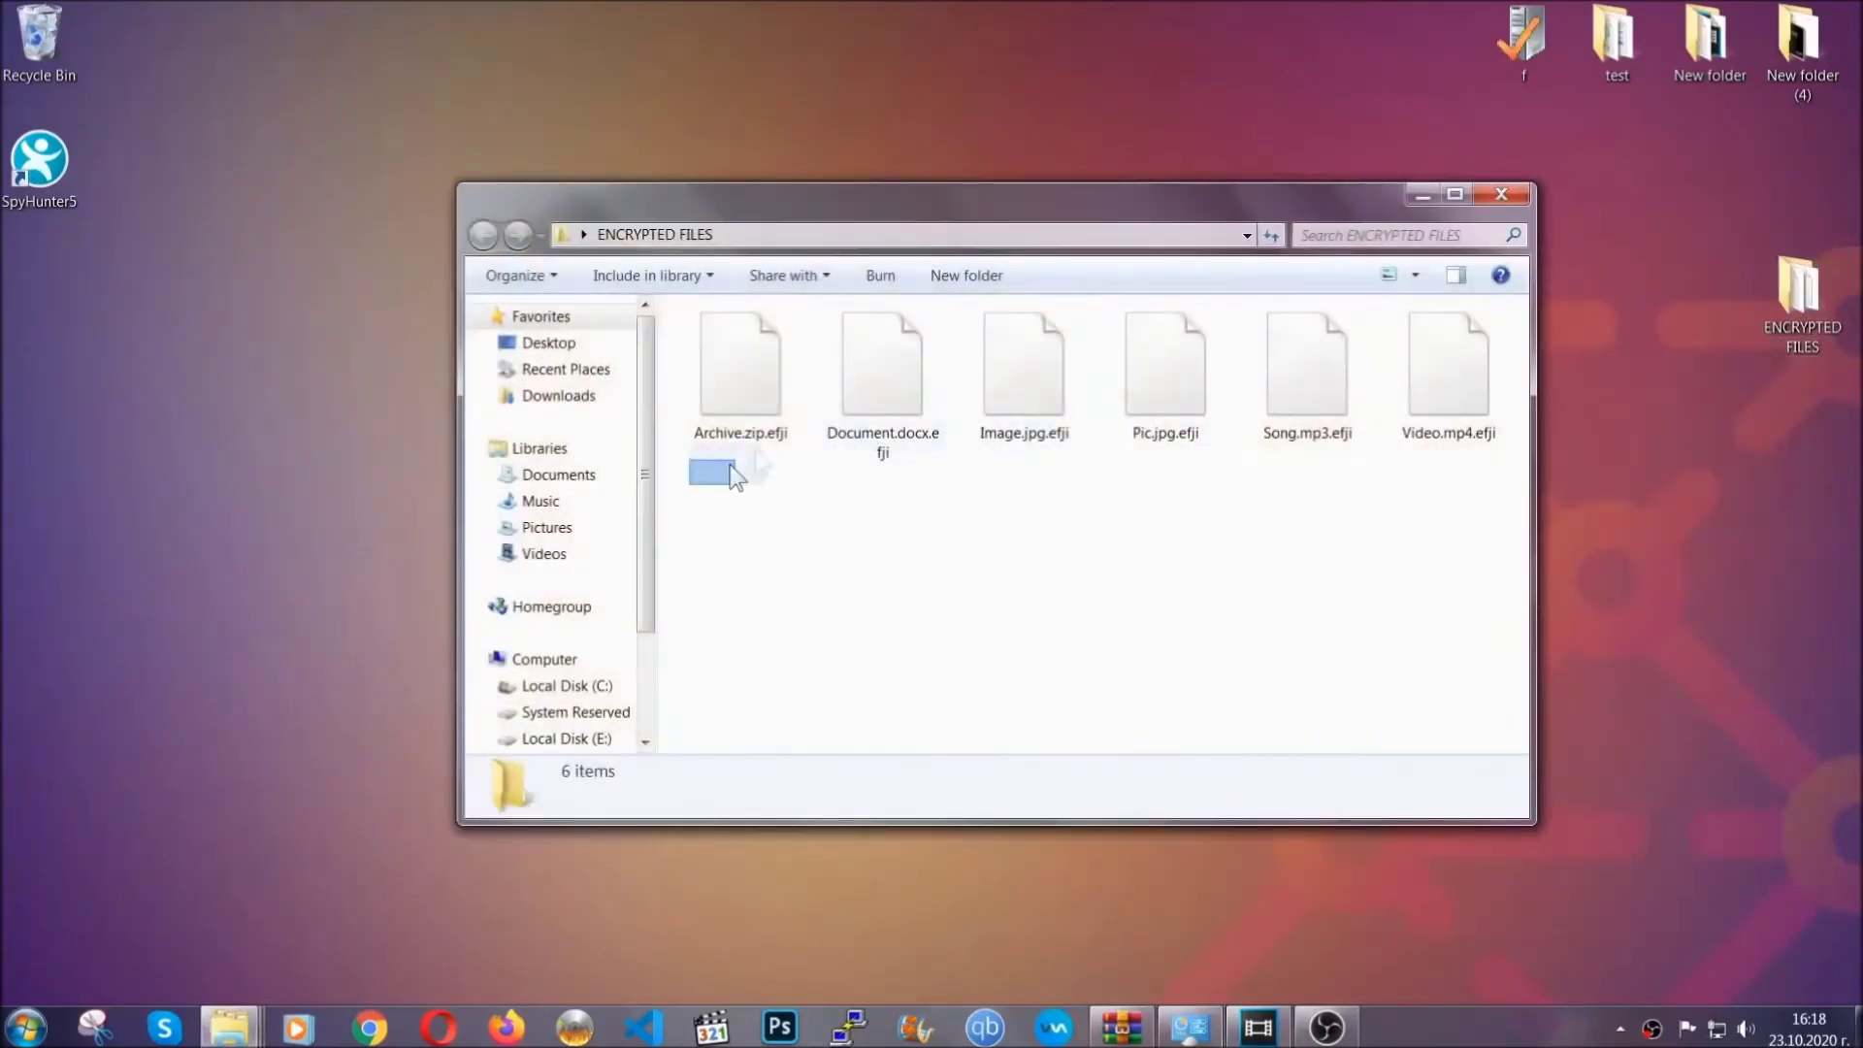
{"action": "left_click_drag", "start_coordinate": [735, 473], "coordinate": [1457, 346]}
{"action": "right_click", "coordinate": [1457, 345]}
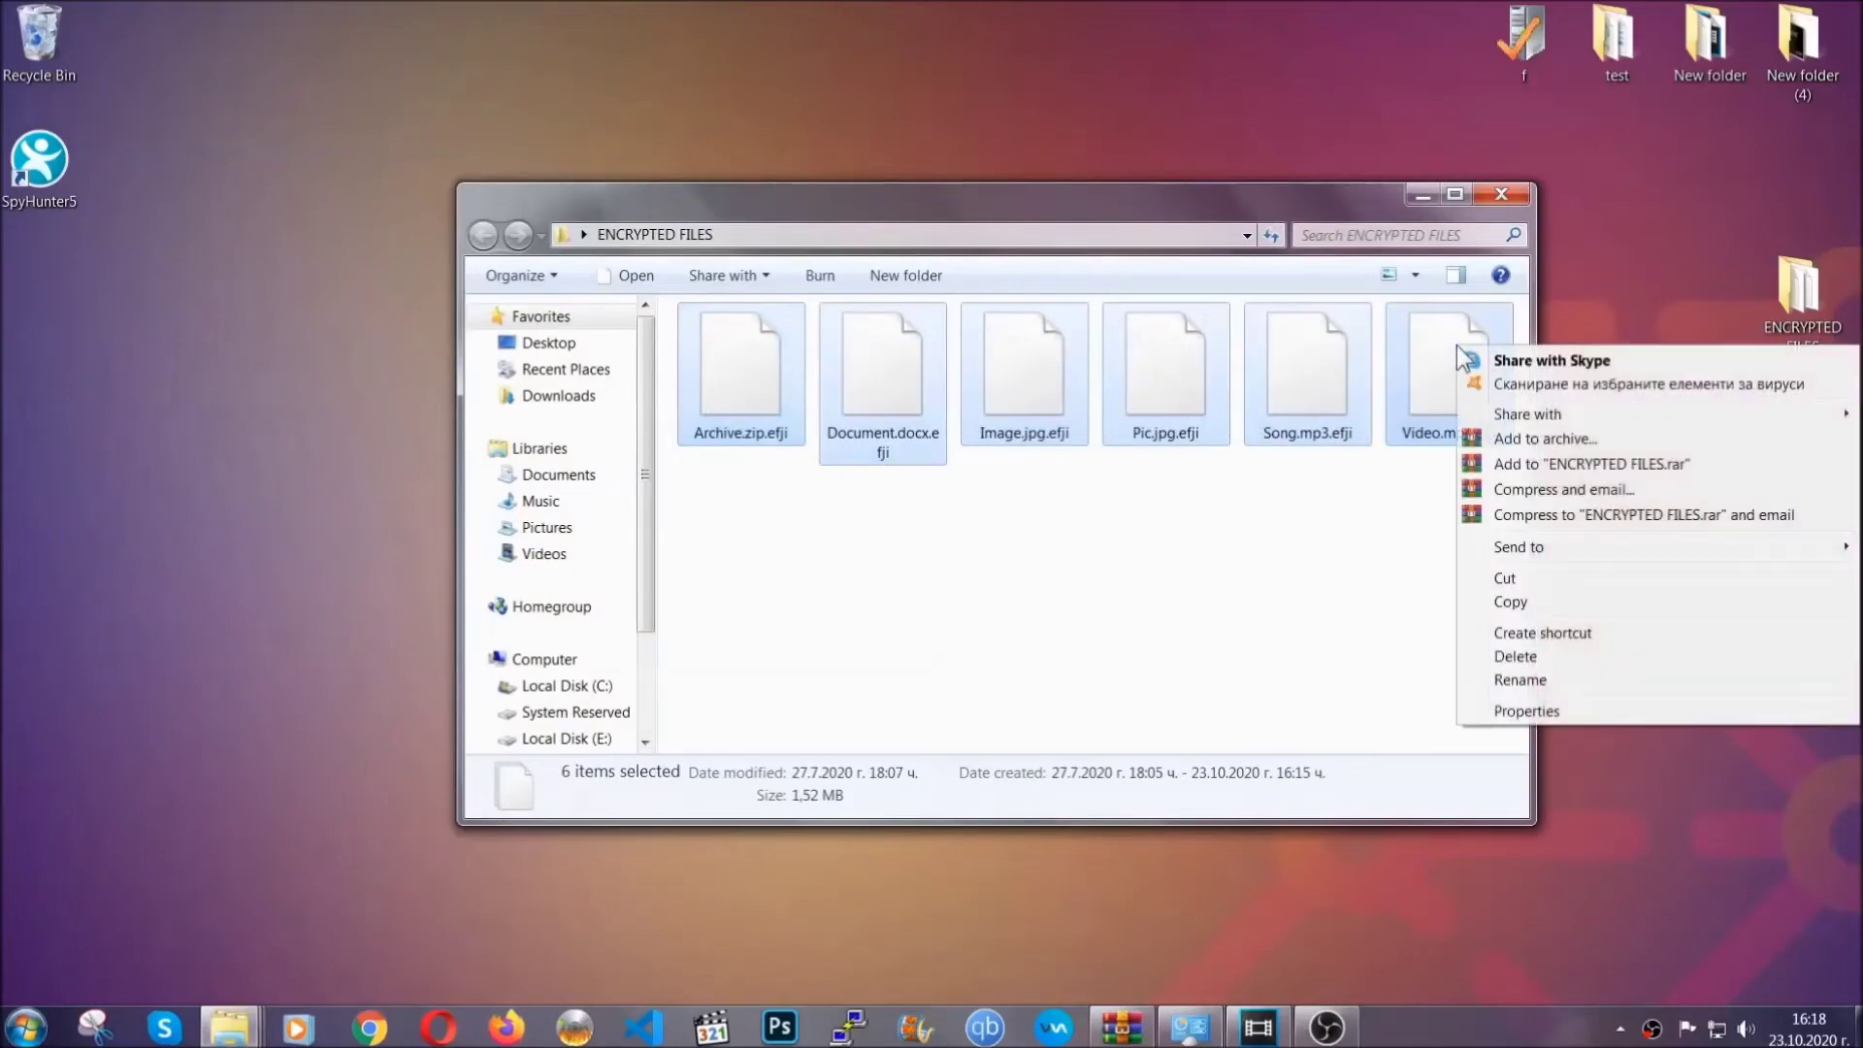
{"action": "left_click", "coordinate": [1512, 603]}
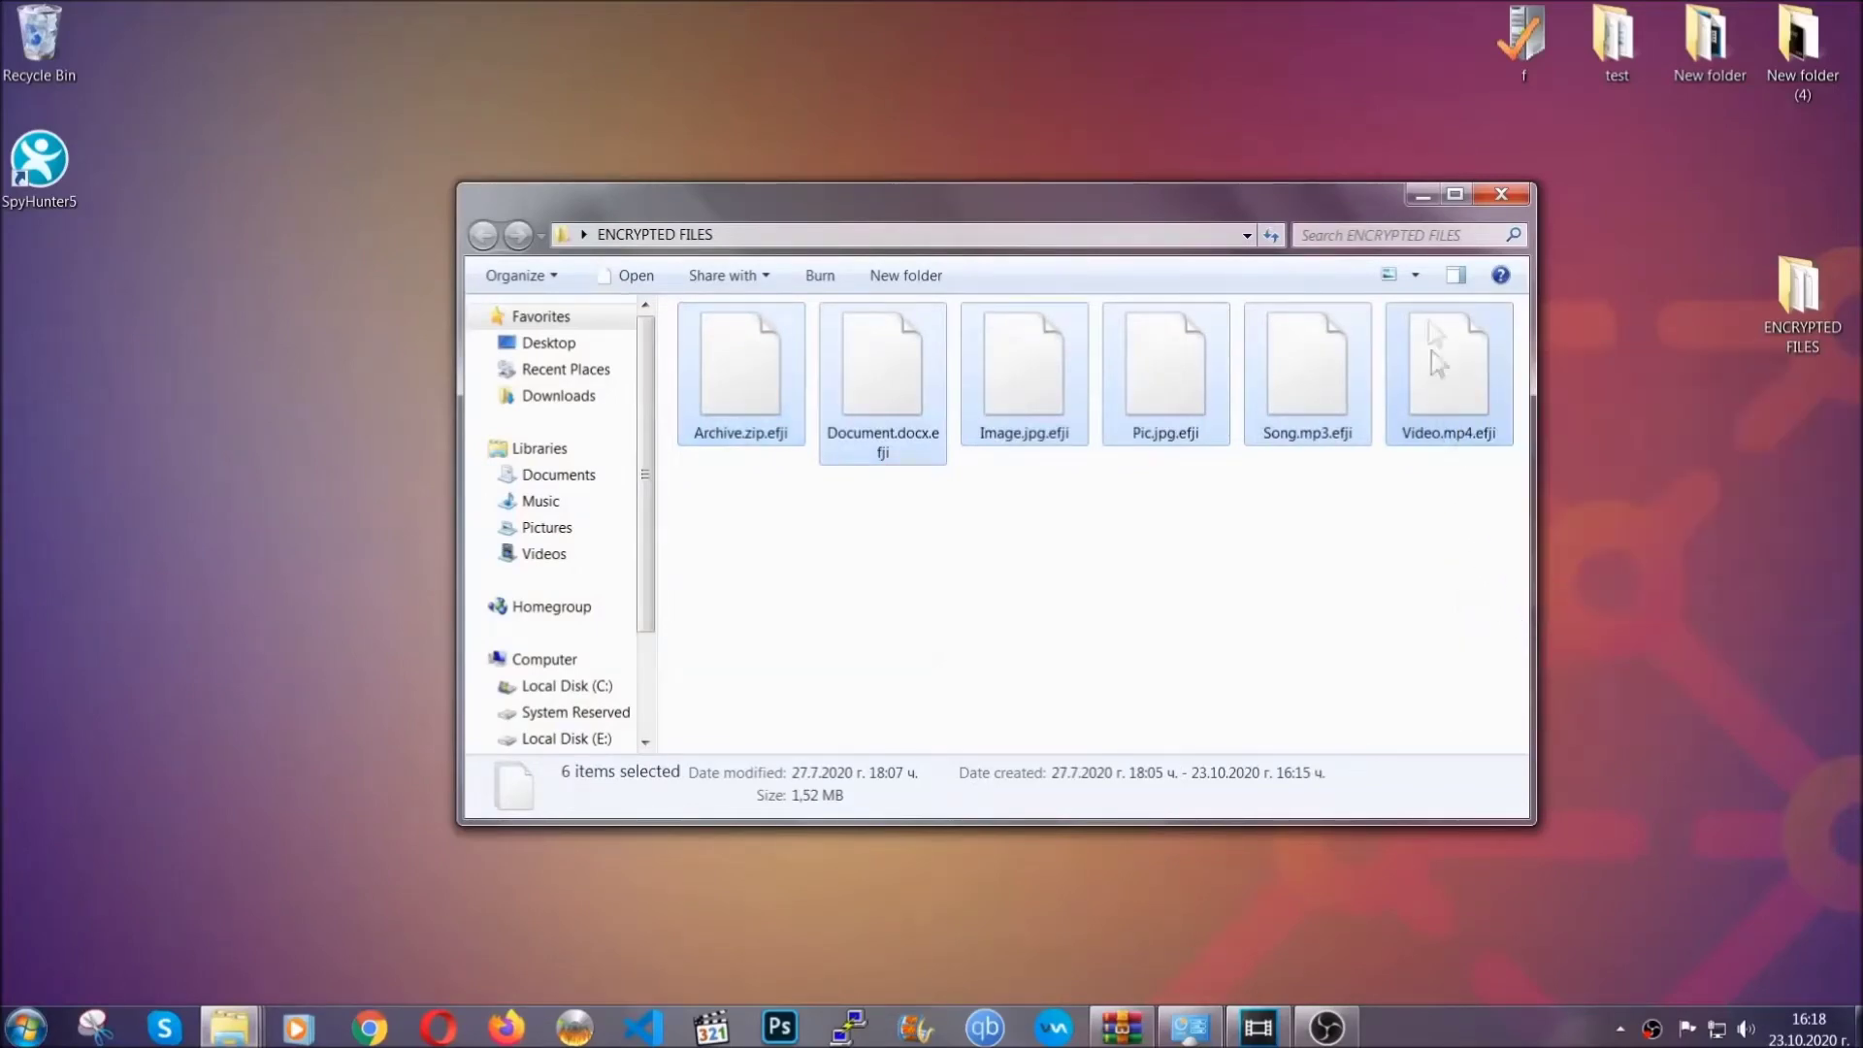
{"action": "left_click", "coordinate": [1429, 195]}
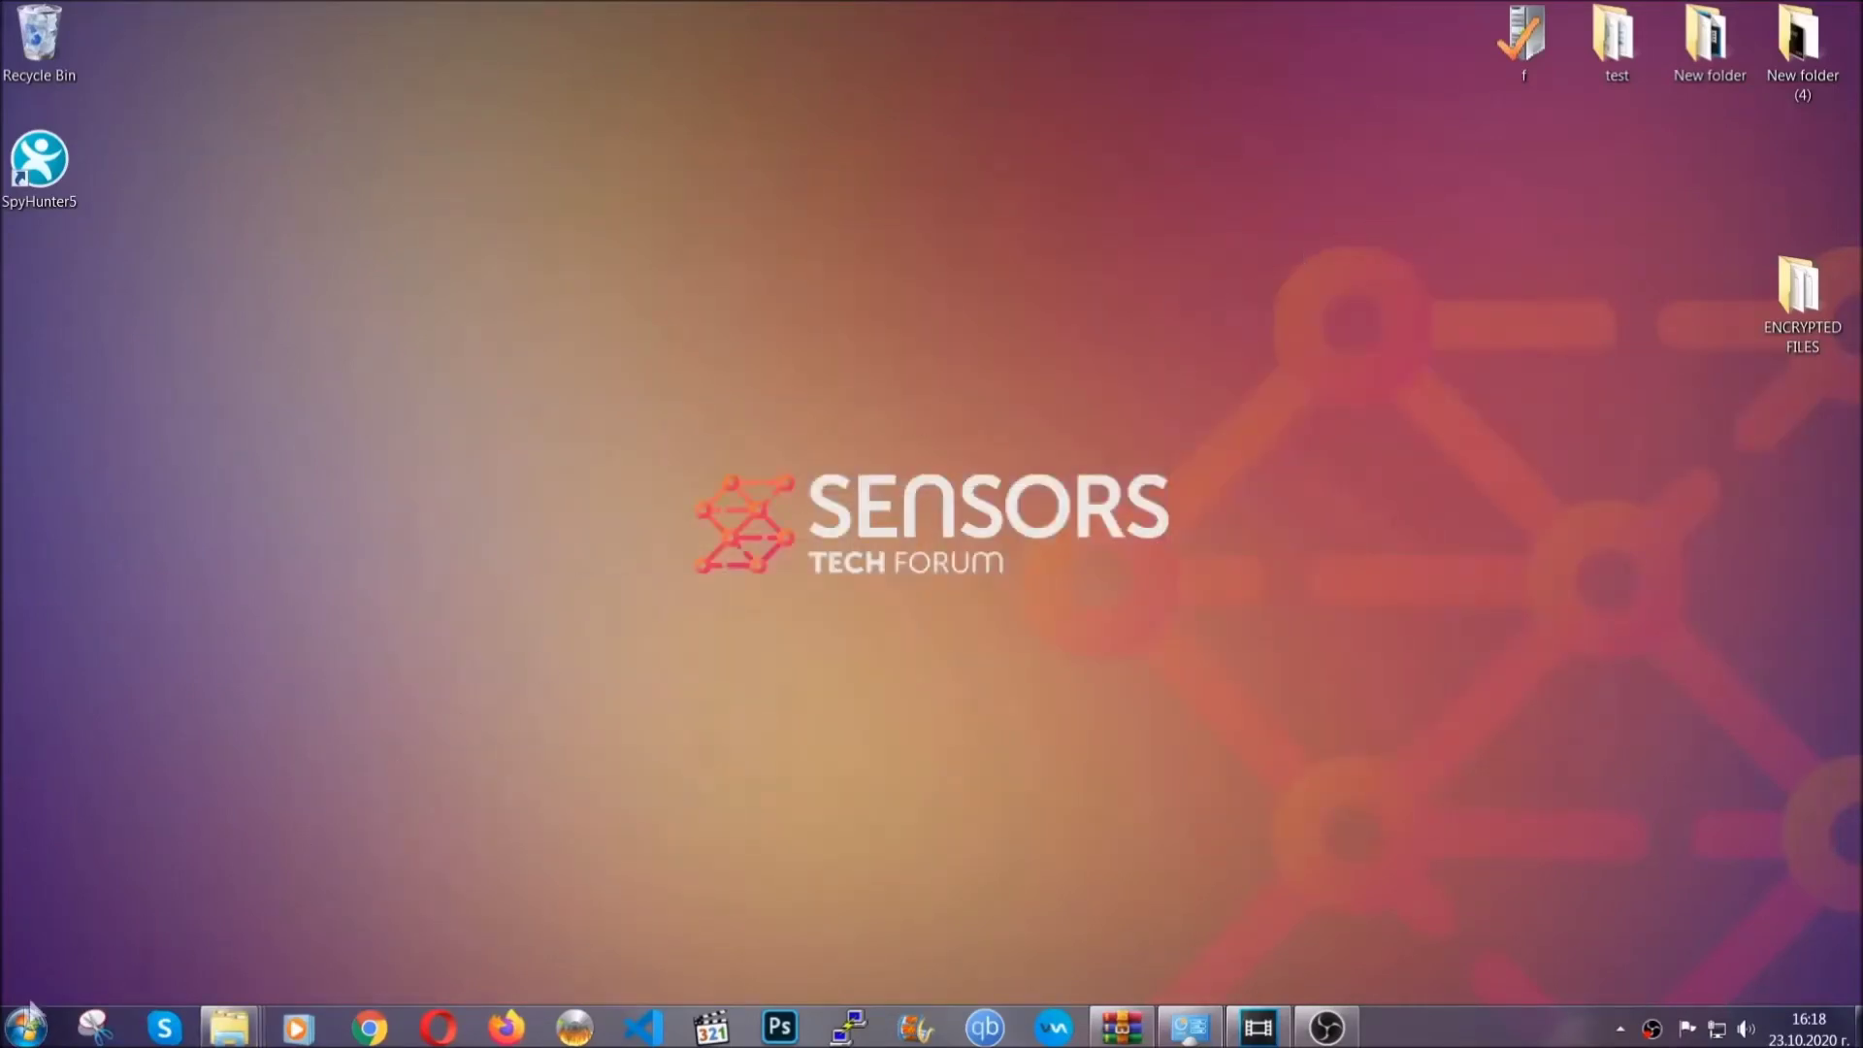
Paste the six copied files onto FLASH DRIVE (H:) and close its window.
{"action": "left_click", "coordinate": [26, 1027]}
{"action": "left_click", "coordinate": [350, 723]}
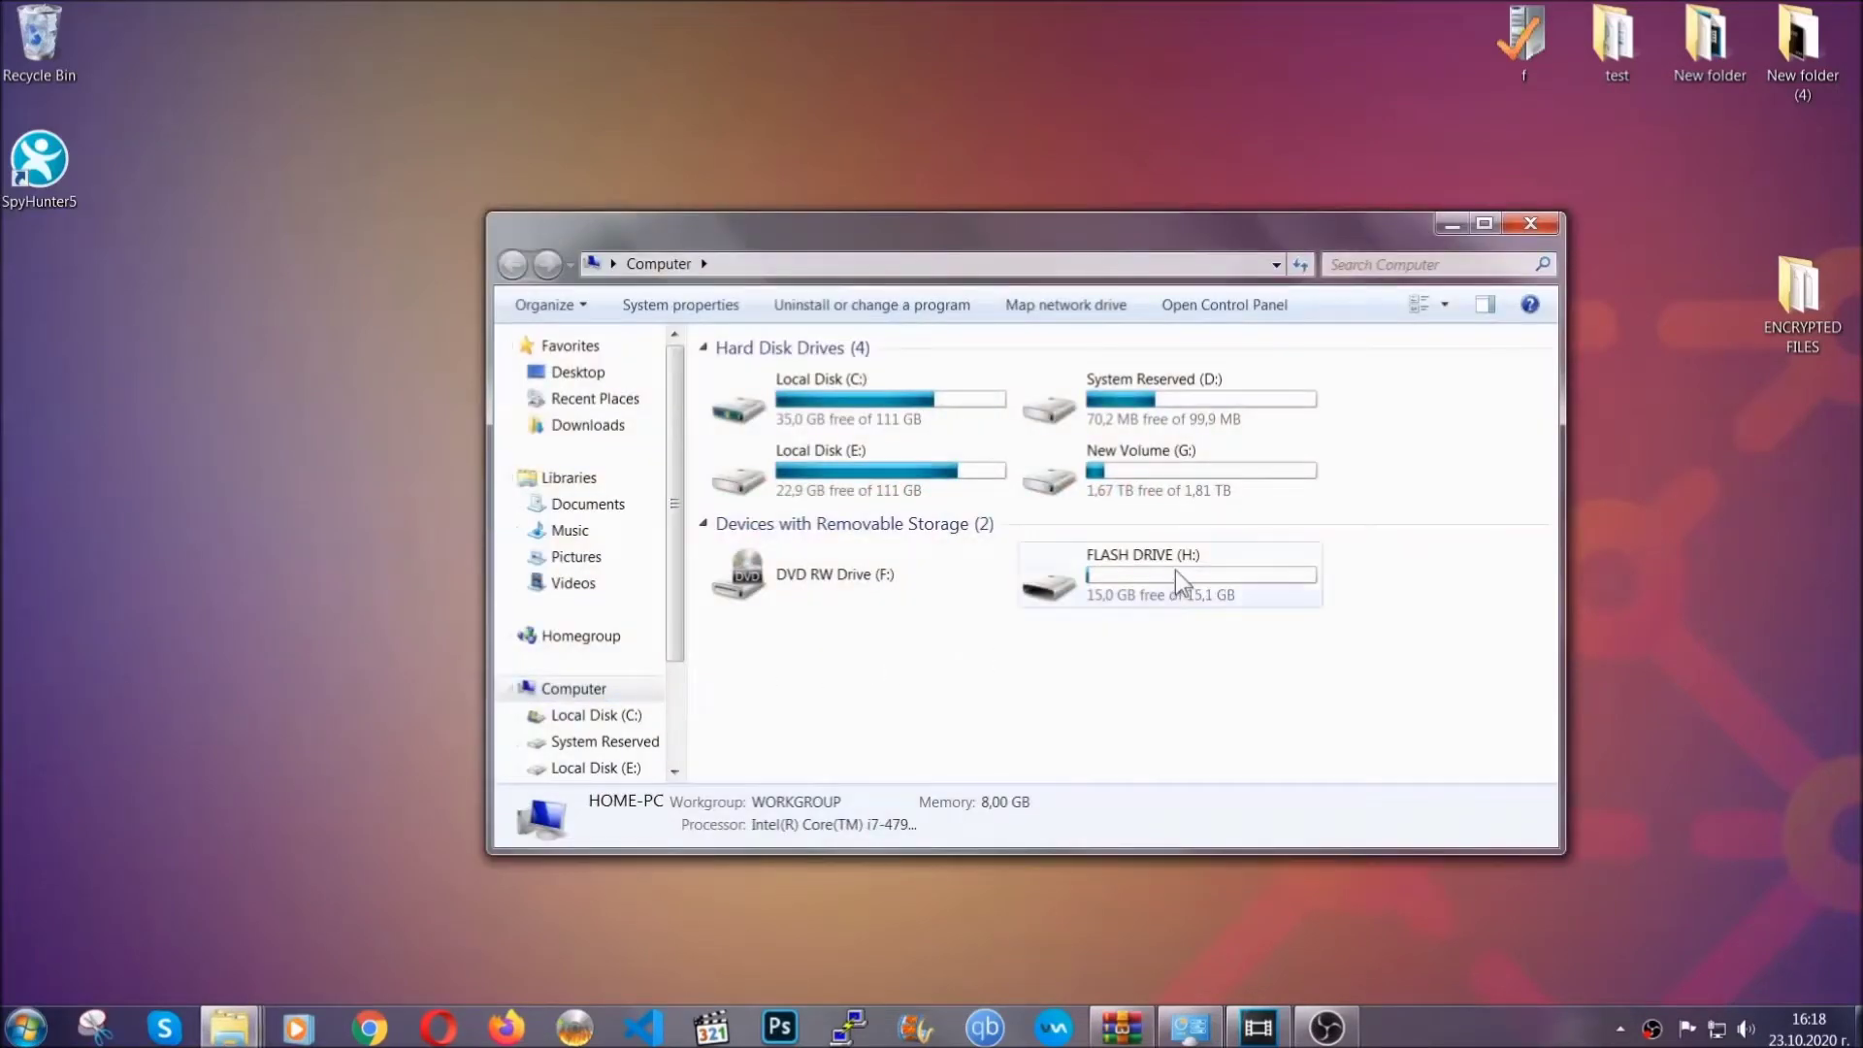
{"action": "double_click", "coordinate": [1175, 569]}
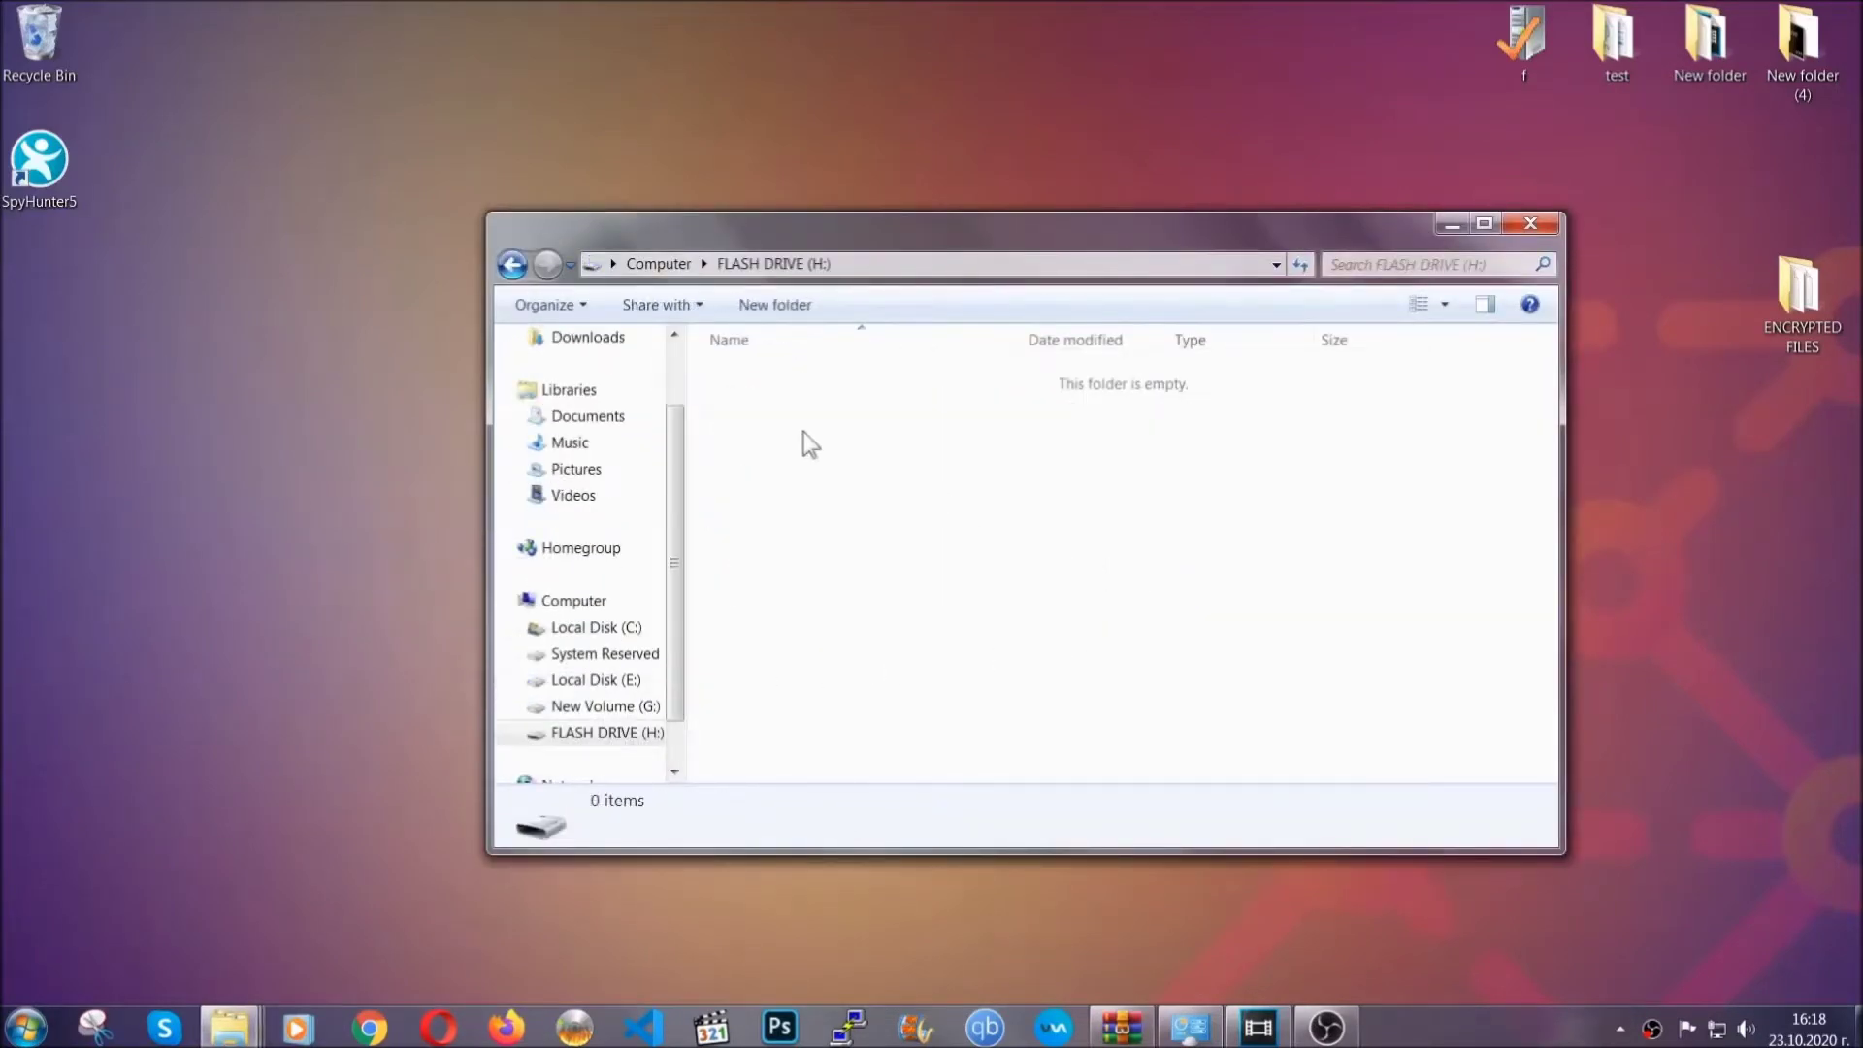
{"action": "right_click", "coordinate": [803, 432]}
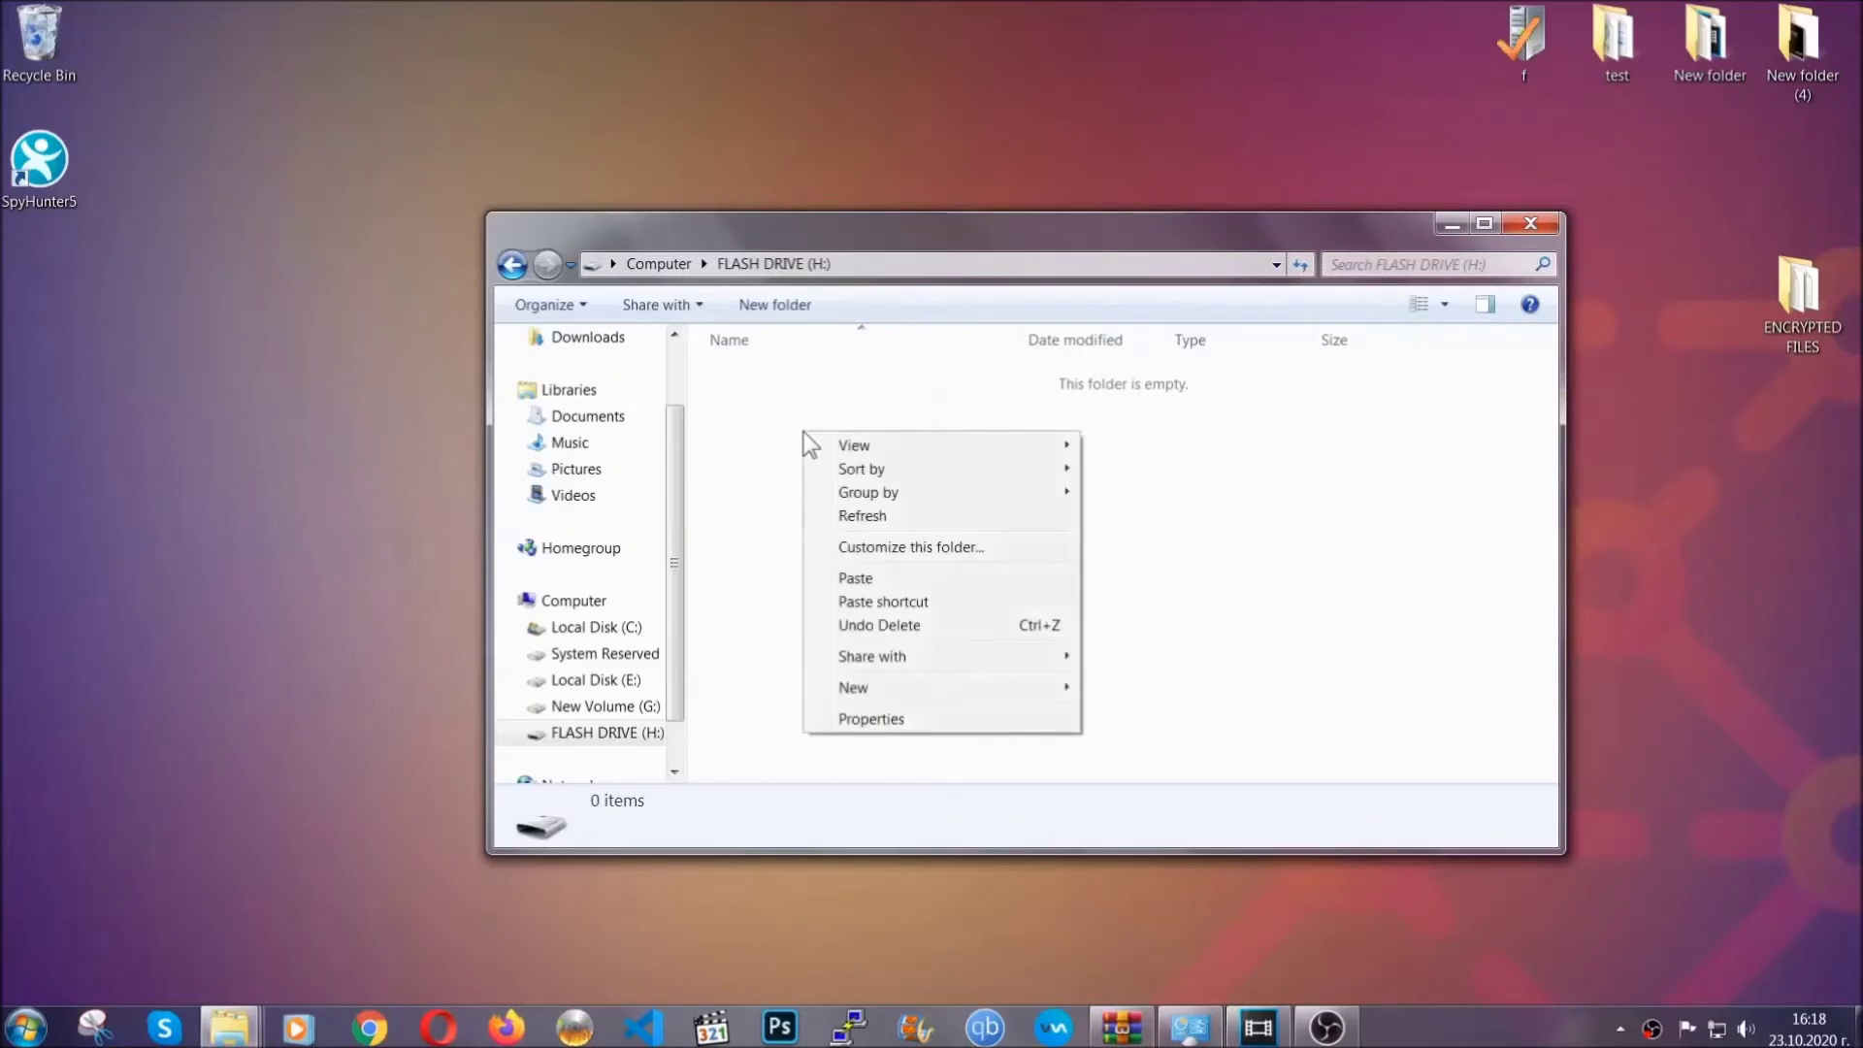
{"action": "left_click", "coordinate": [849, 580]}
{"action": "left_click", "coordinate": [848, 580]}
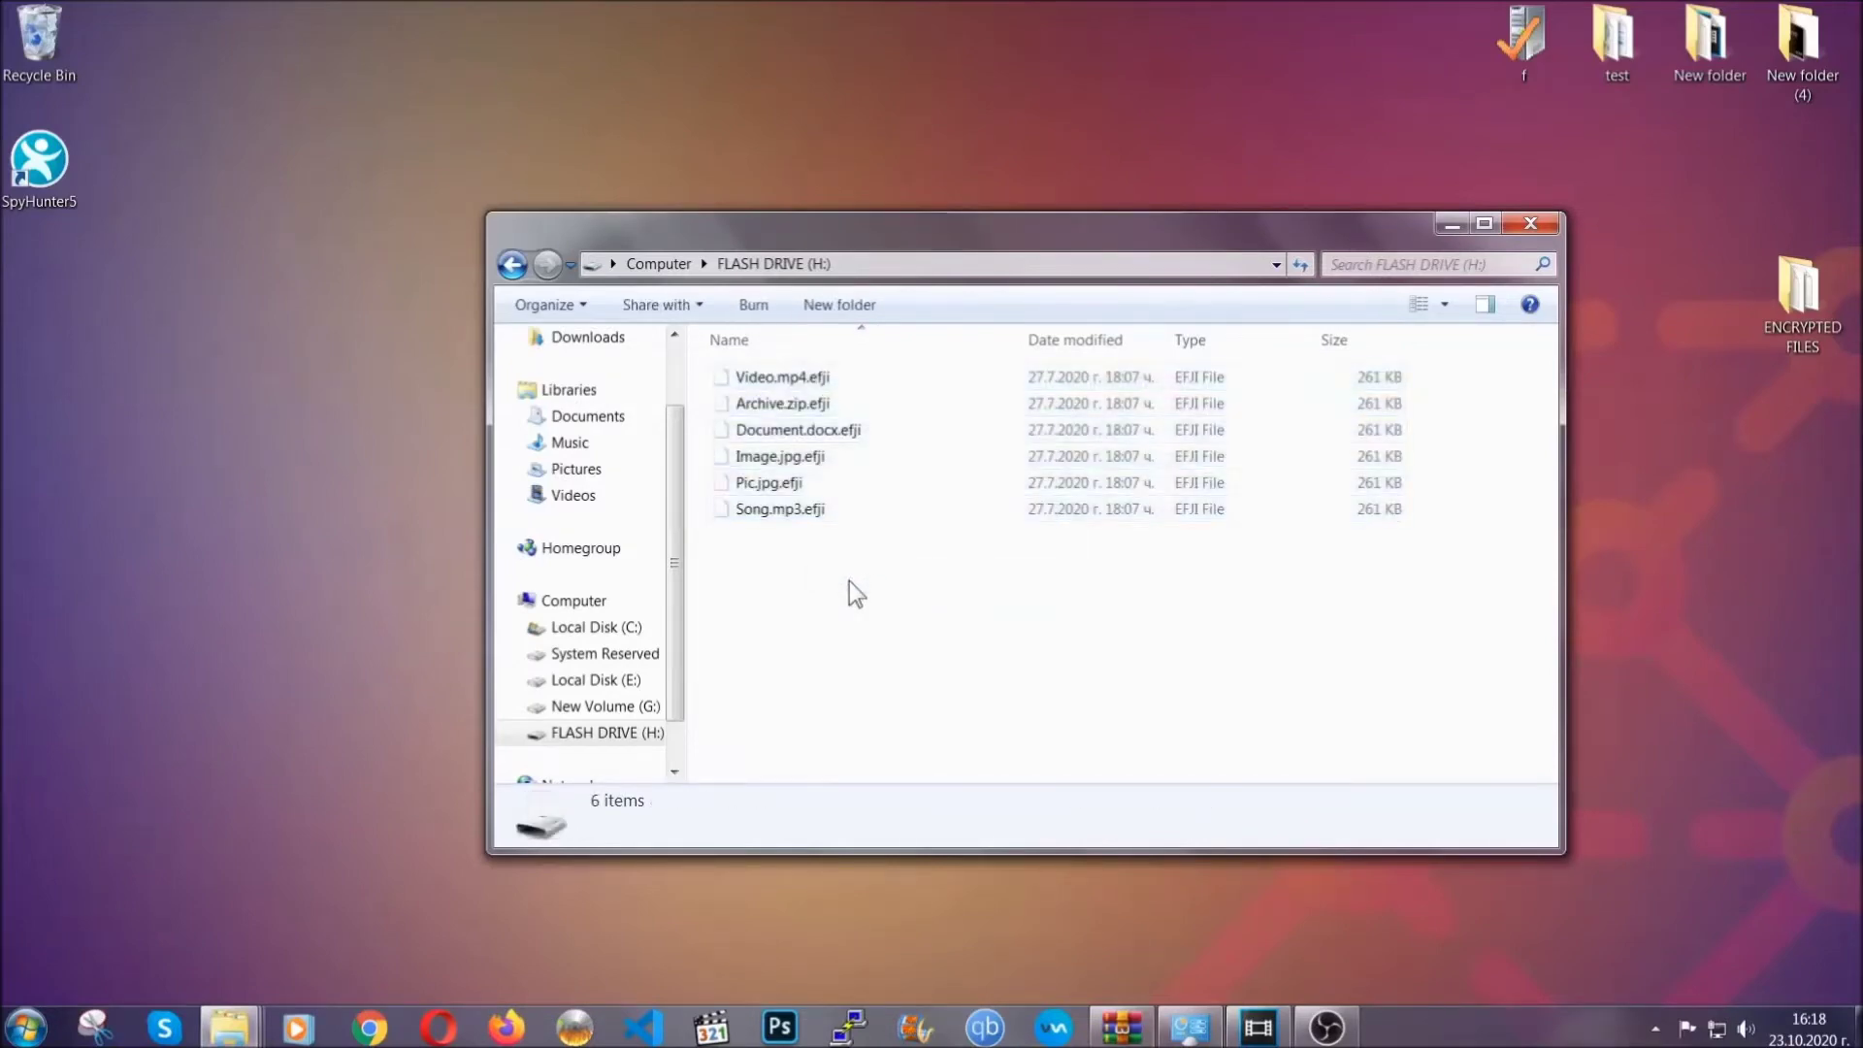
{"action": "left_click", "coordinate": [1541, 227]}
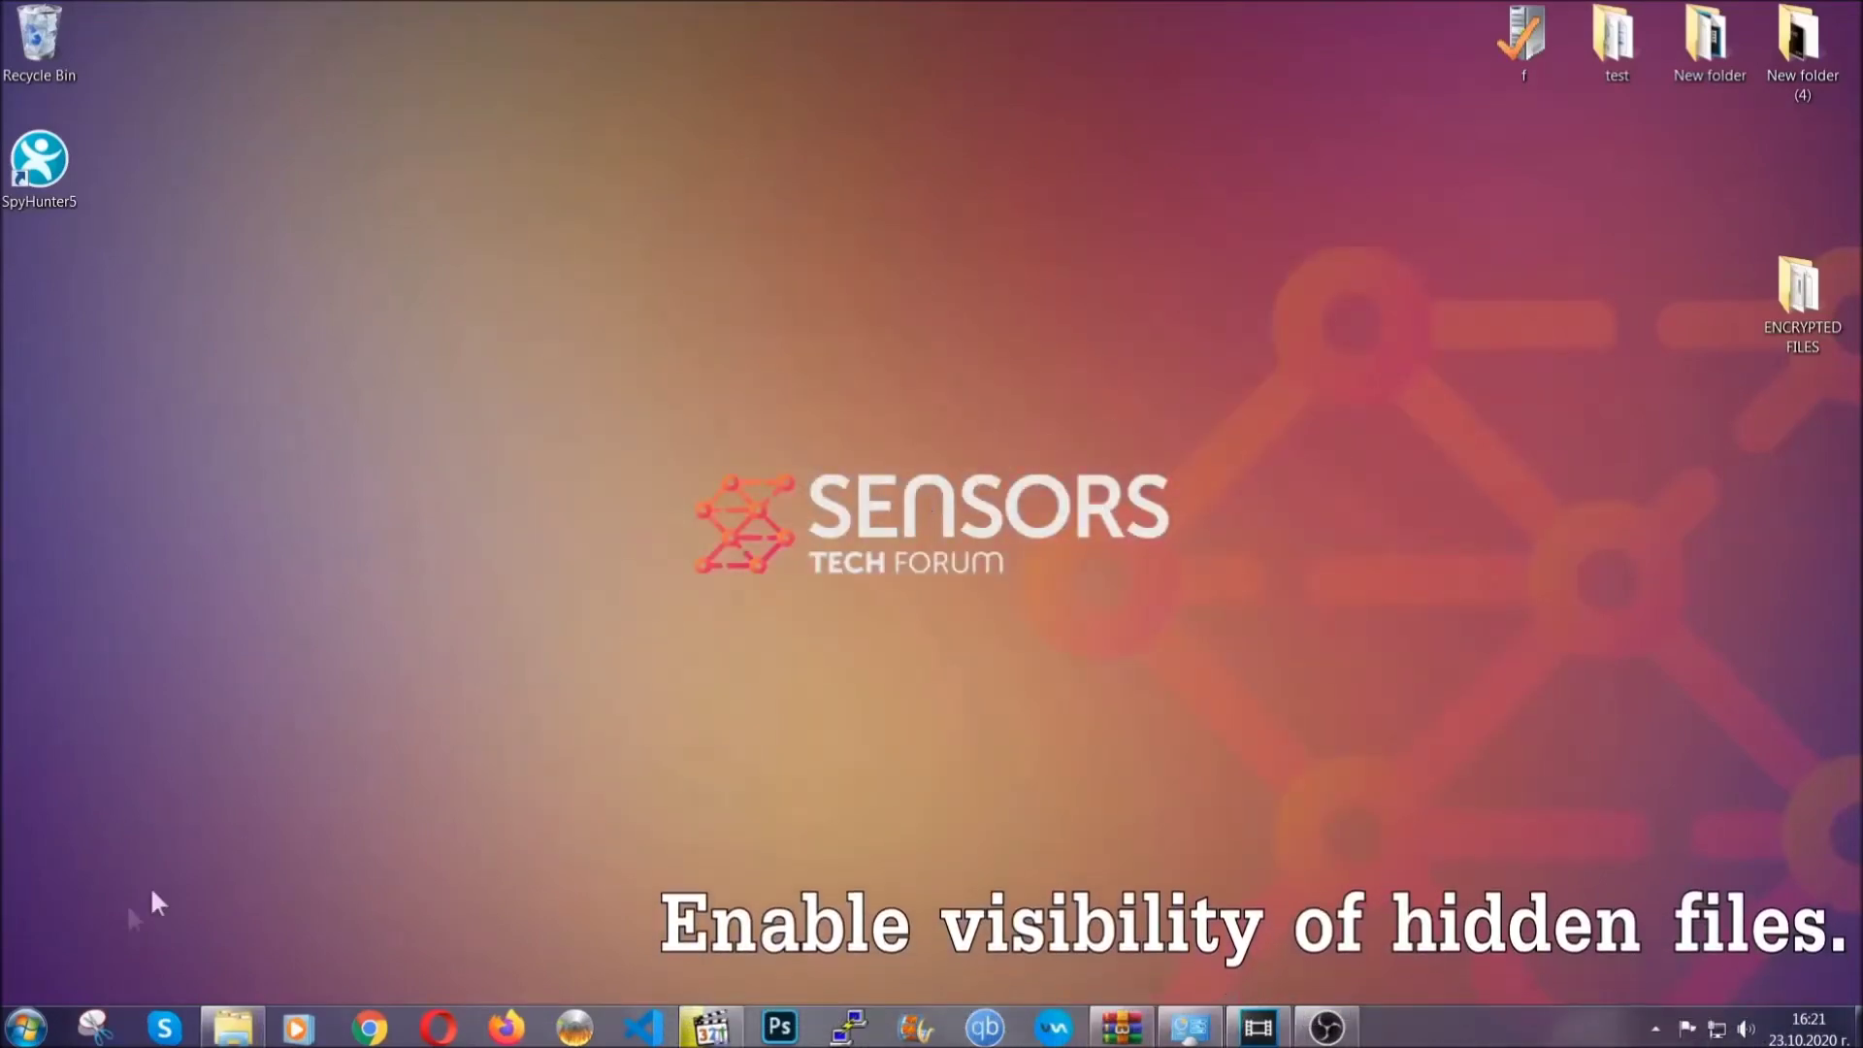
Turn on showing hidden files, folders and drives in Folder Options, and confirm.
{"action": "left_click", "coordinate": [27, 1028]}
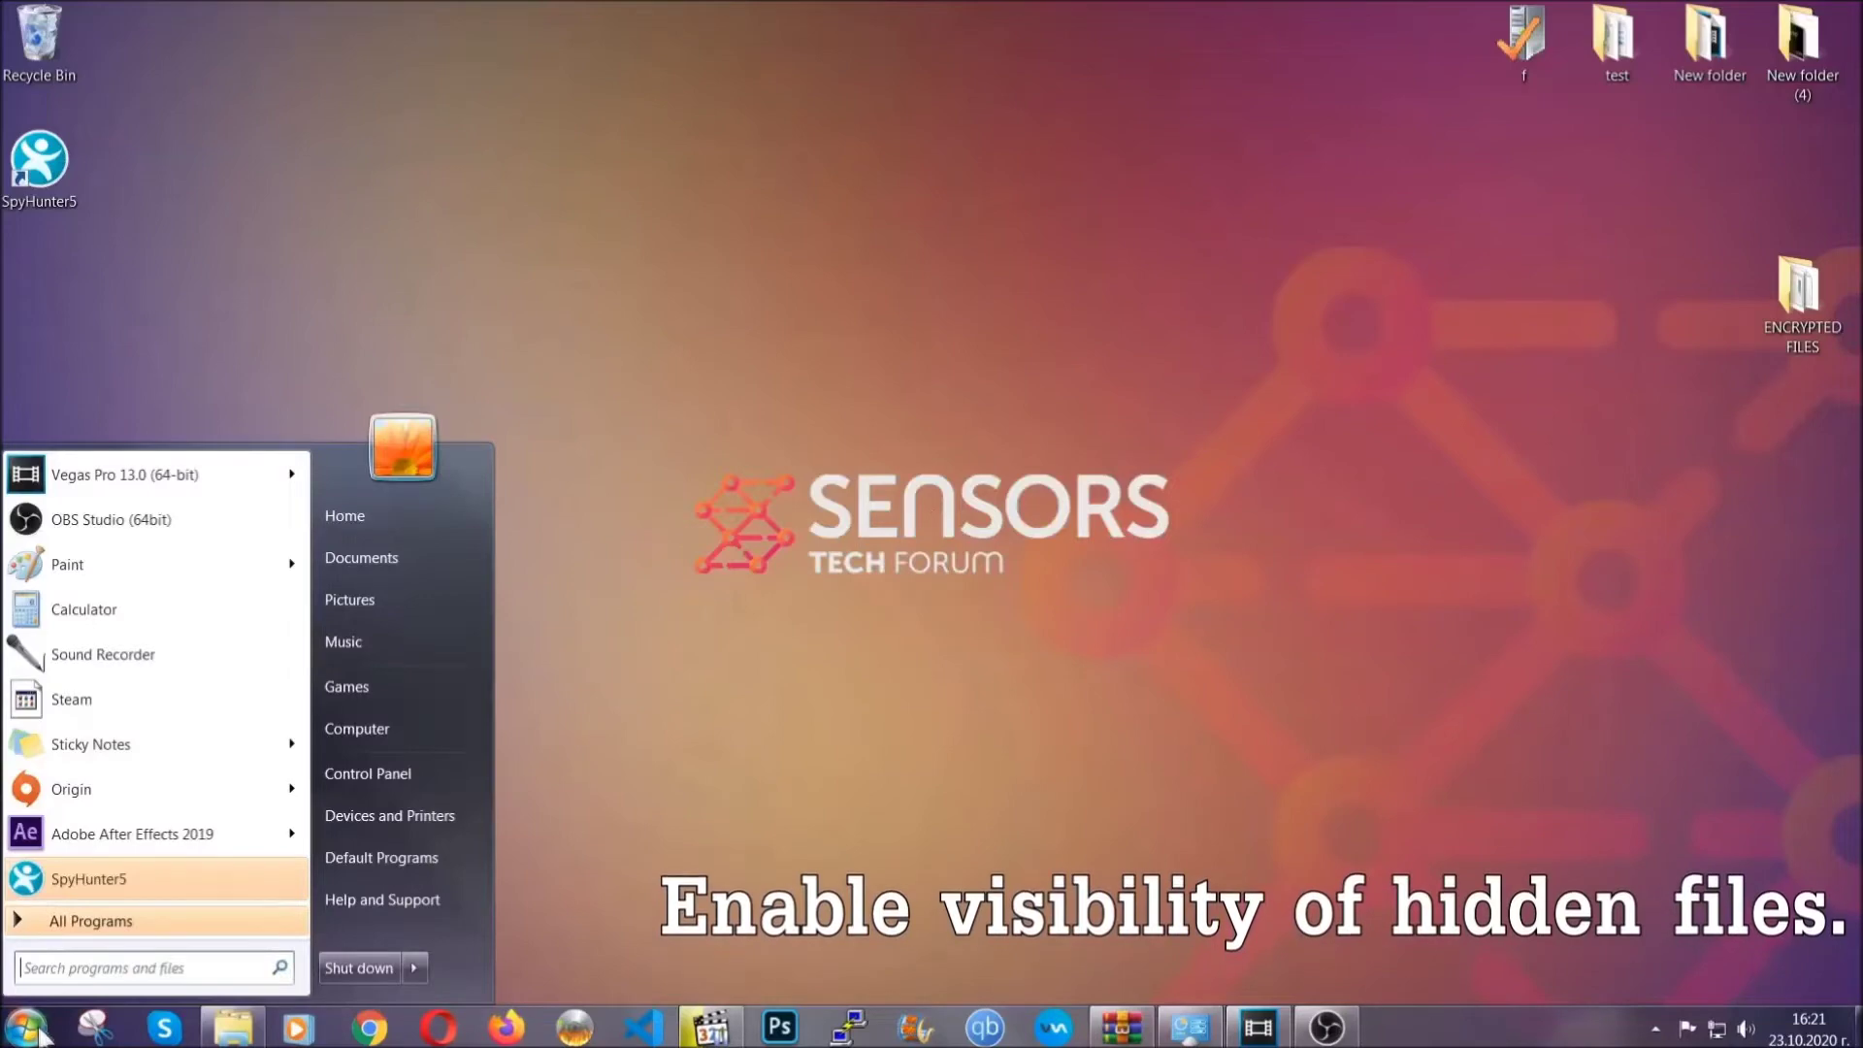
{"action": "left_click", "coordinate": [84, 967]}
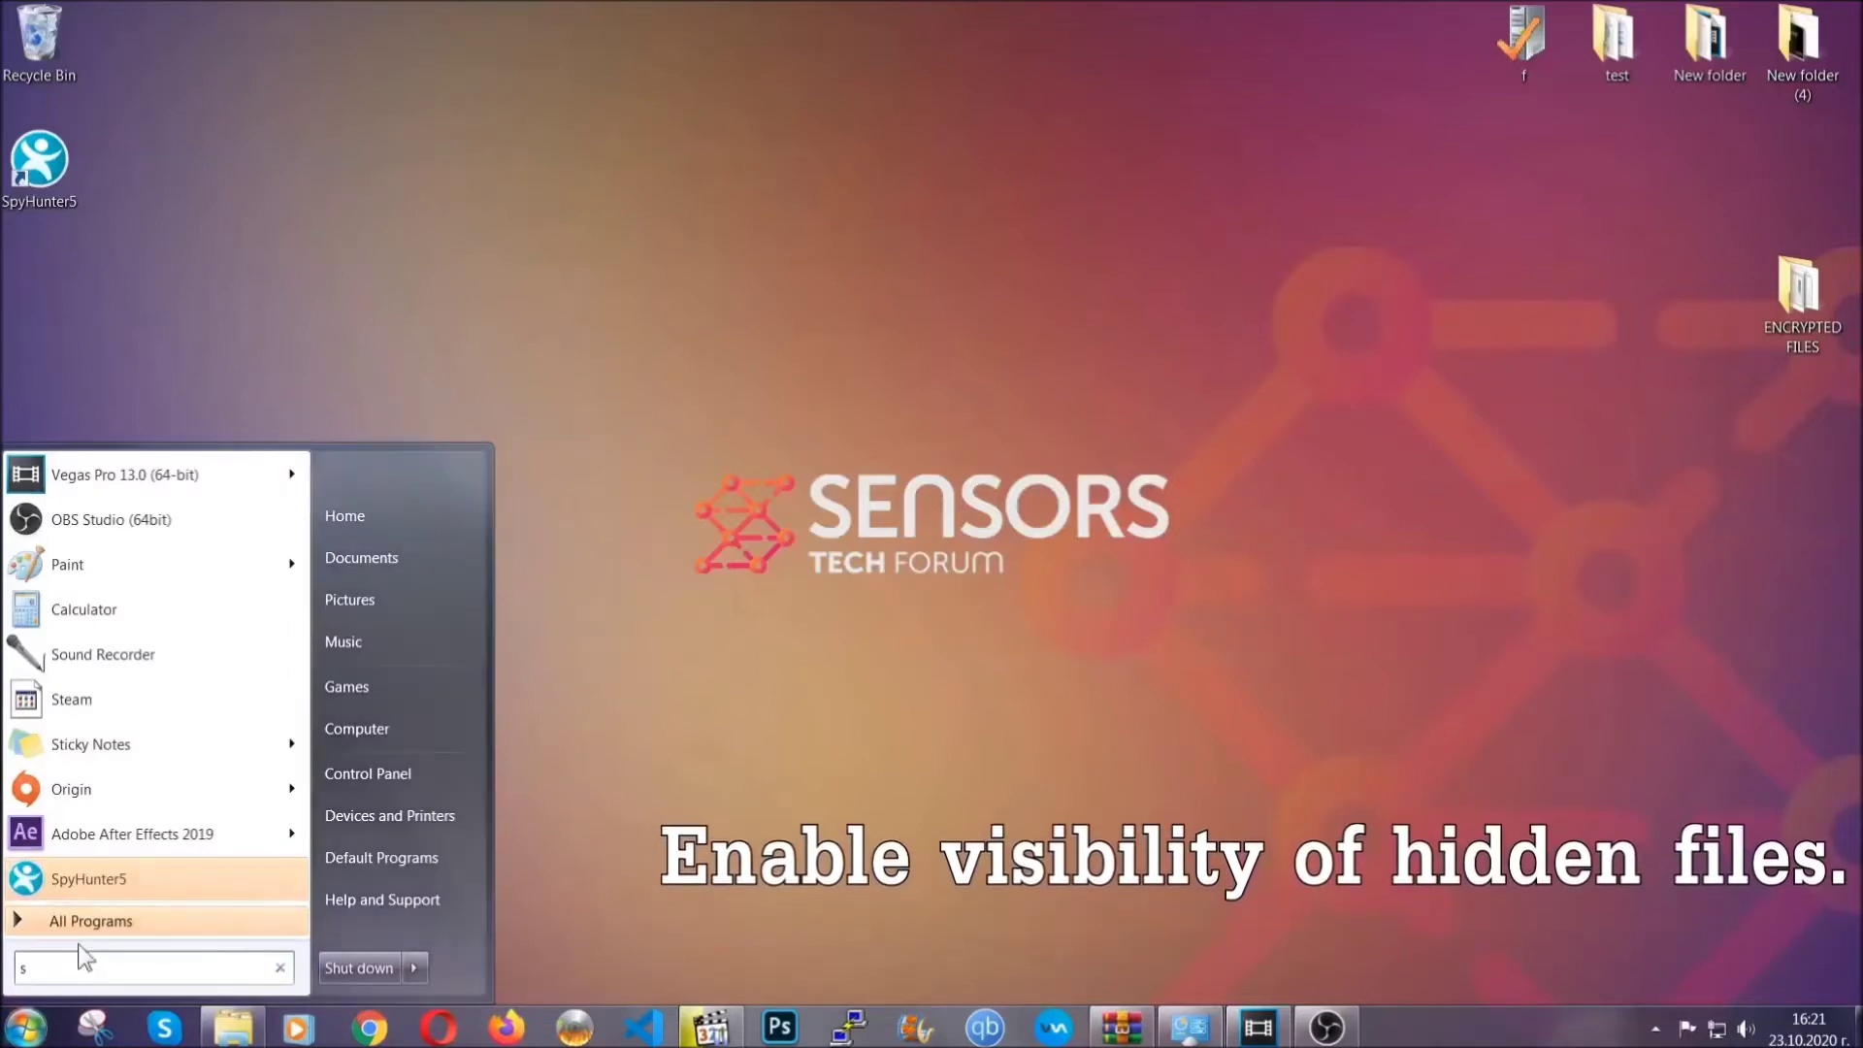
{"action": "type", "text": "showh"}
{"action": "key", "text": "BackSpace"}
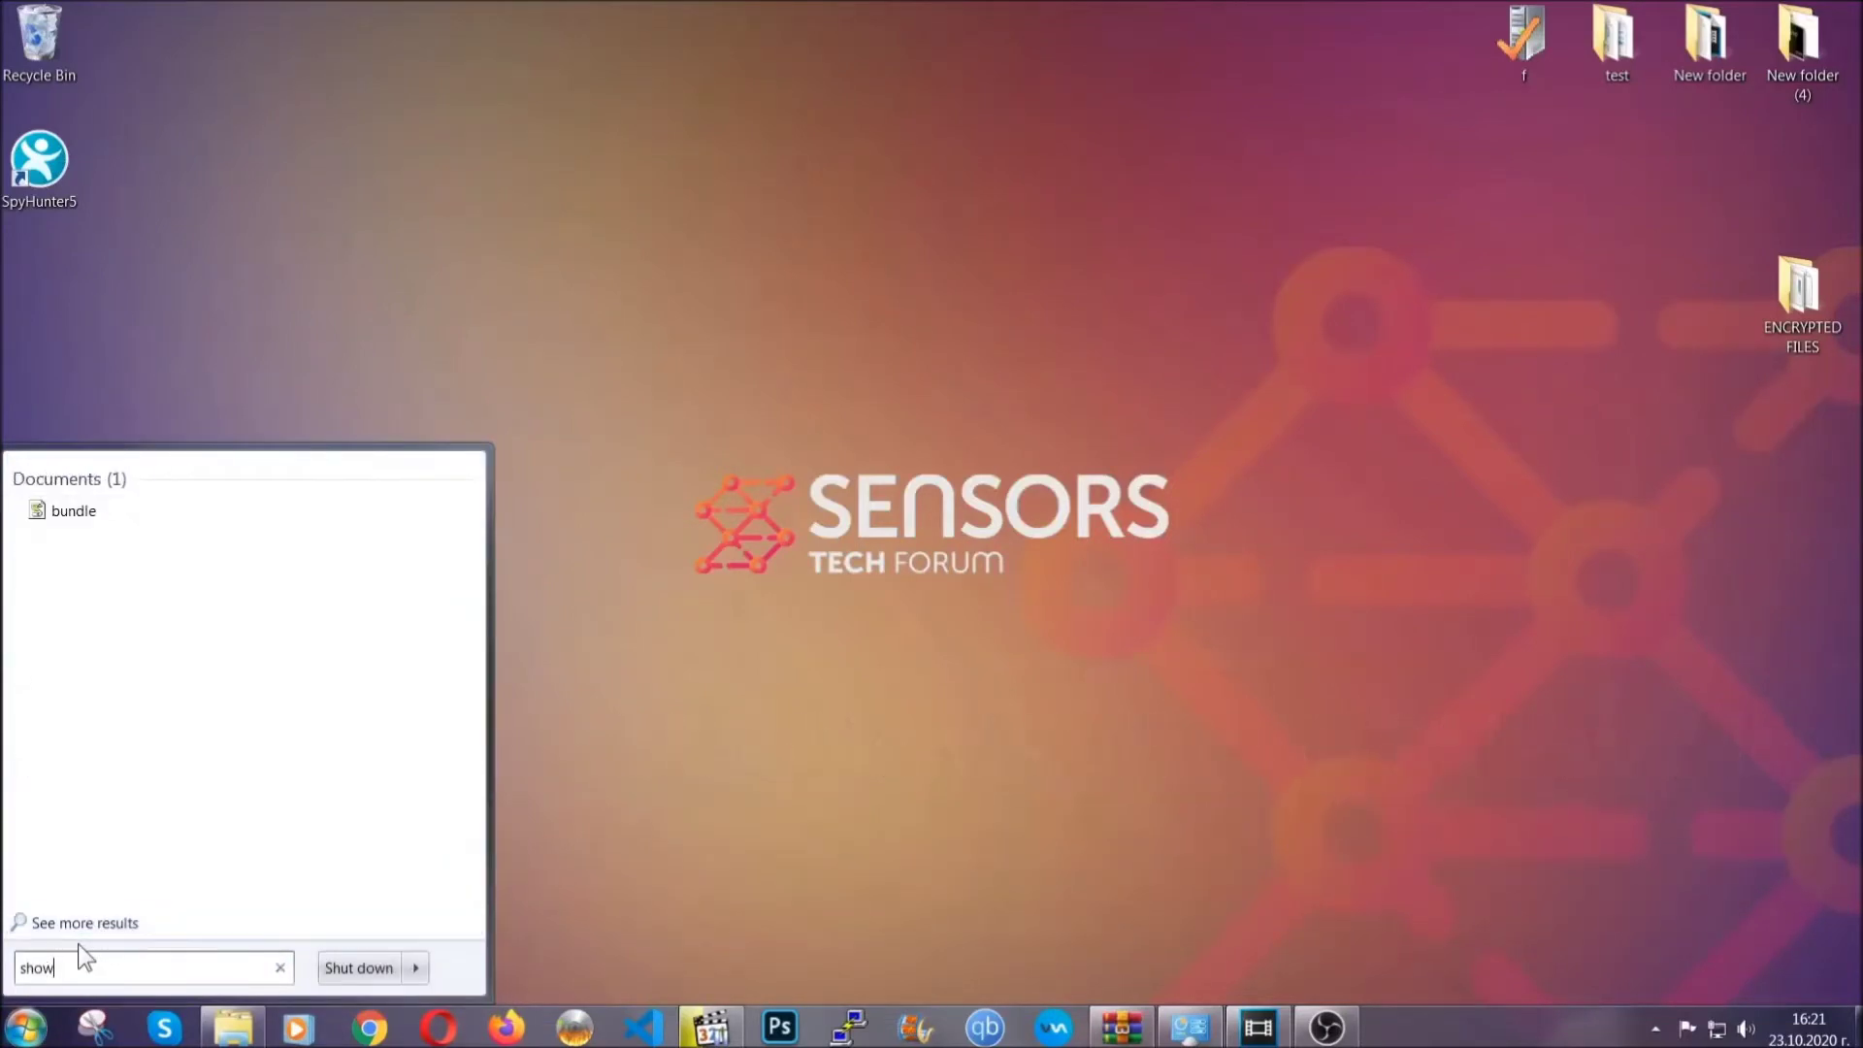
{"action": "type", "text": "hidden files and folders"}
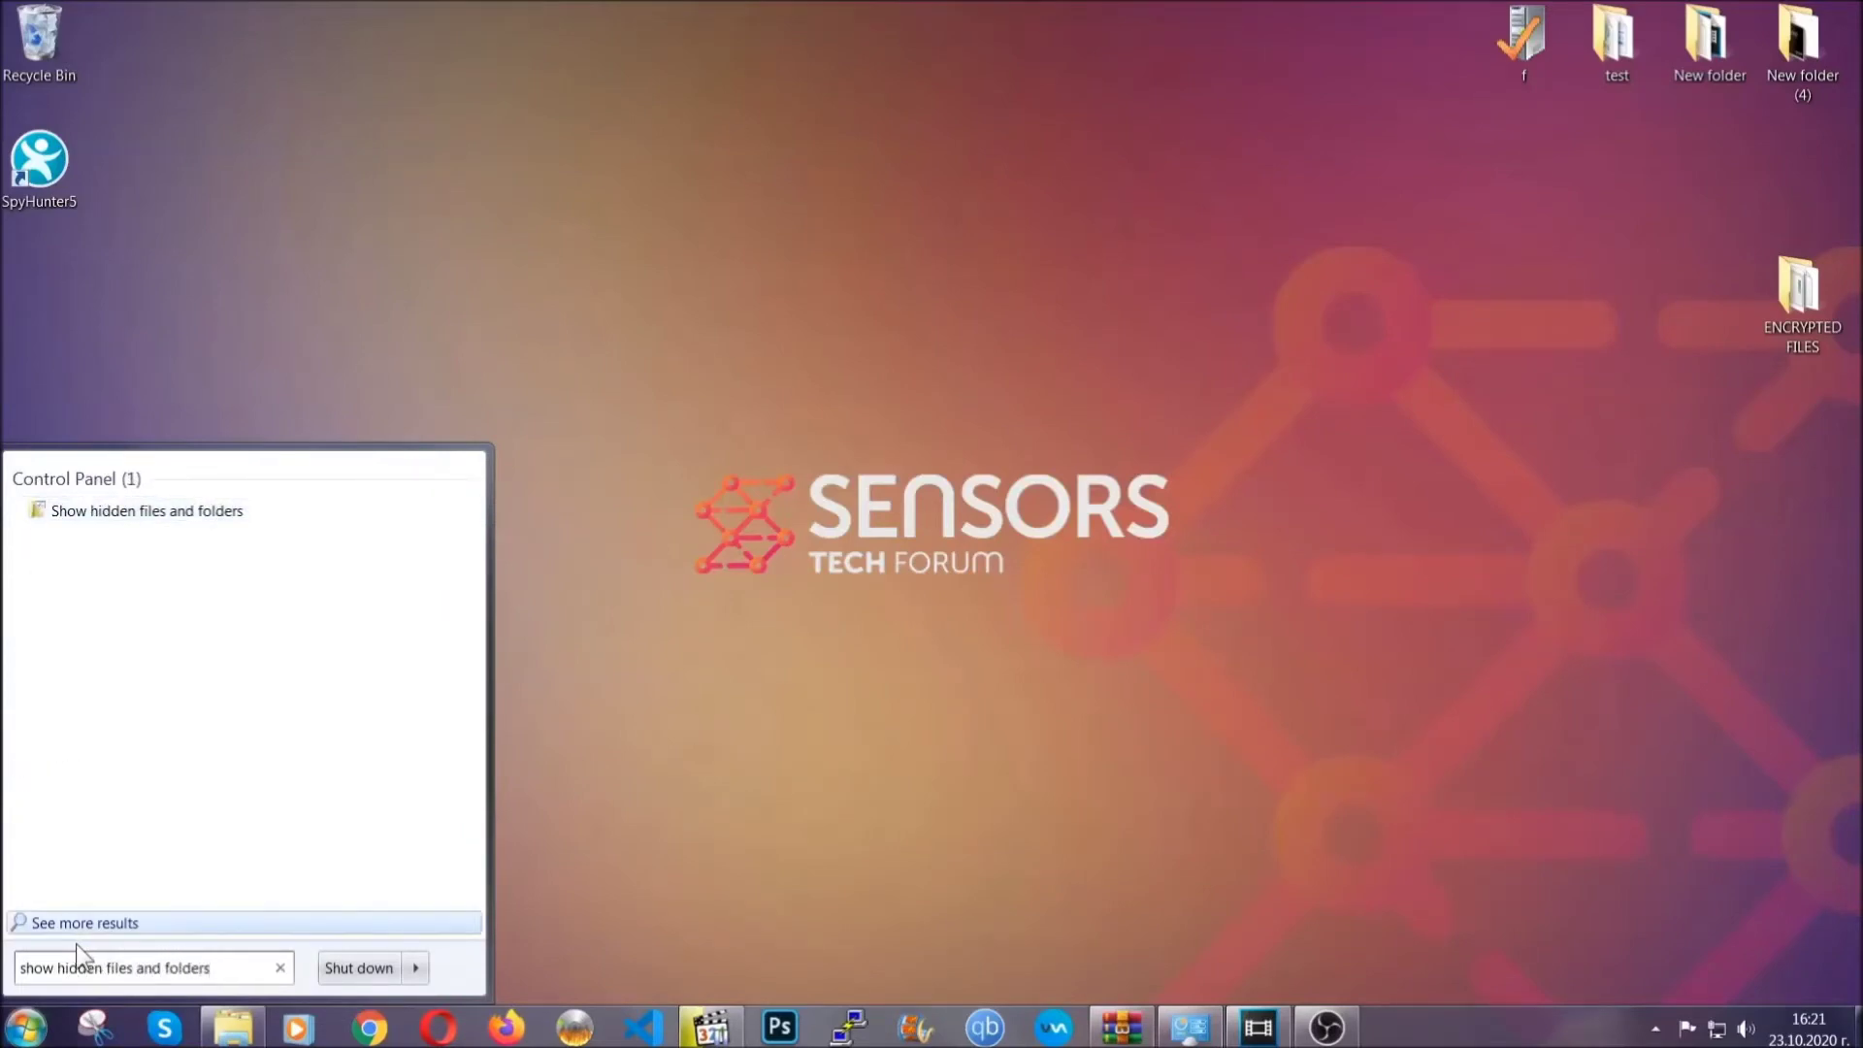
{"action": "left_click", "coordinate": [223, 512]}
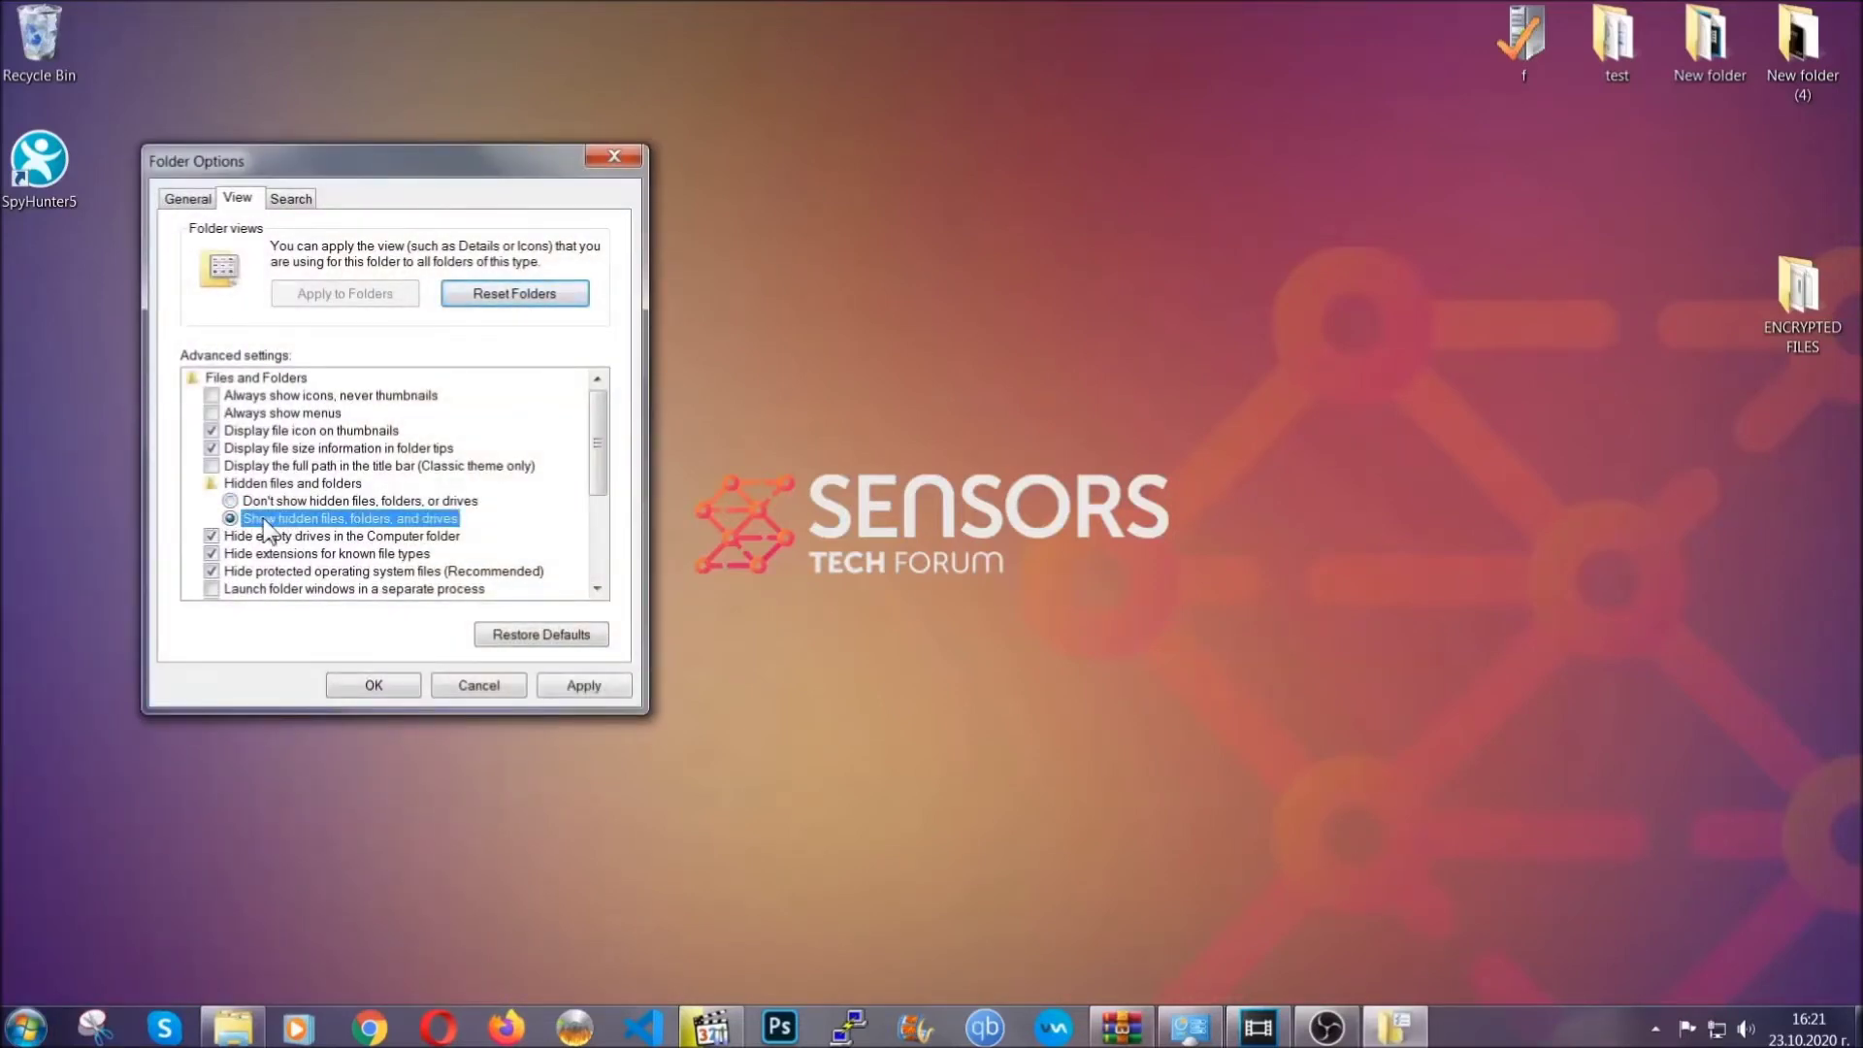
{"action": "left_click", "coordinate": [583, 686]}
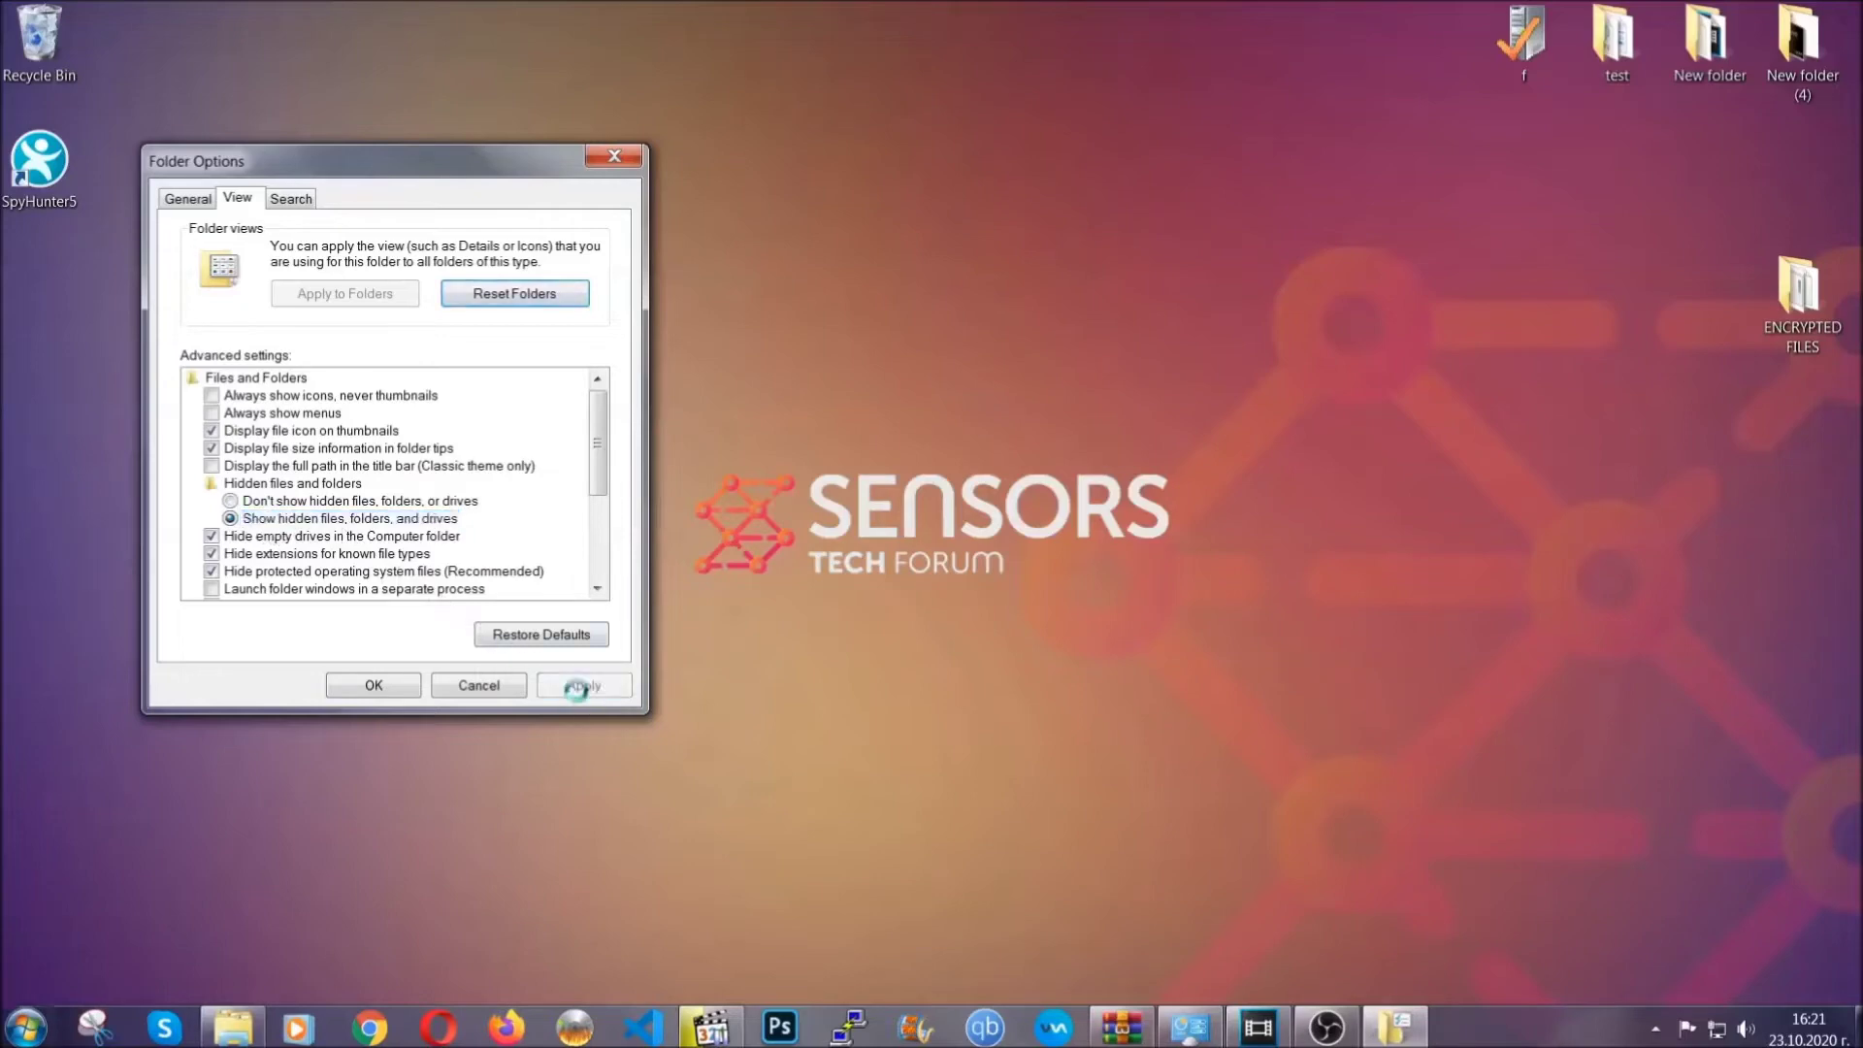
{"action": "left_click", "coordinate": [372, 685]}
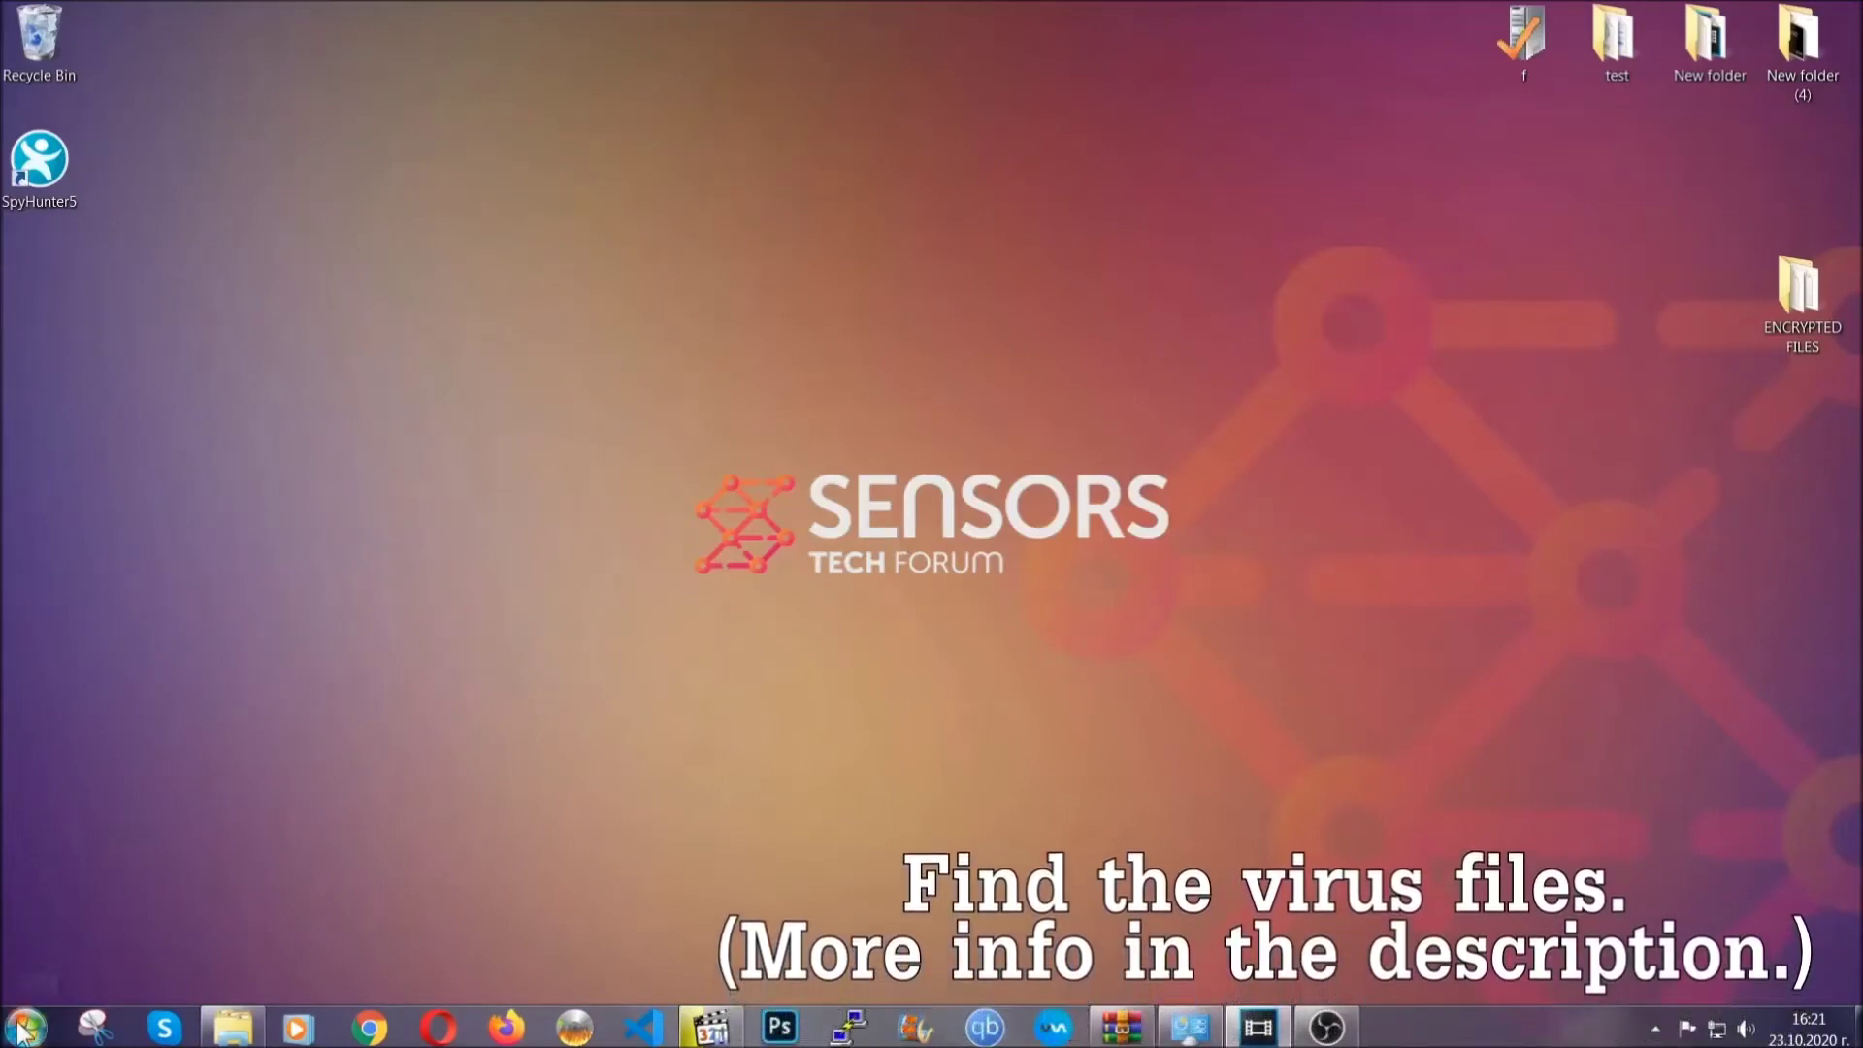
{"action": "left_click", "coordinate": [26, 1027]}
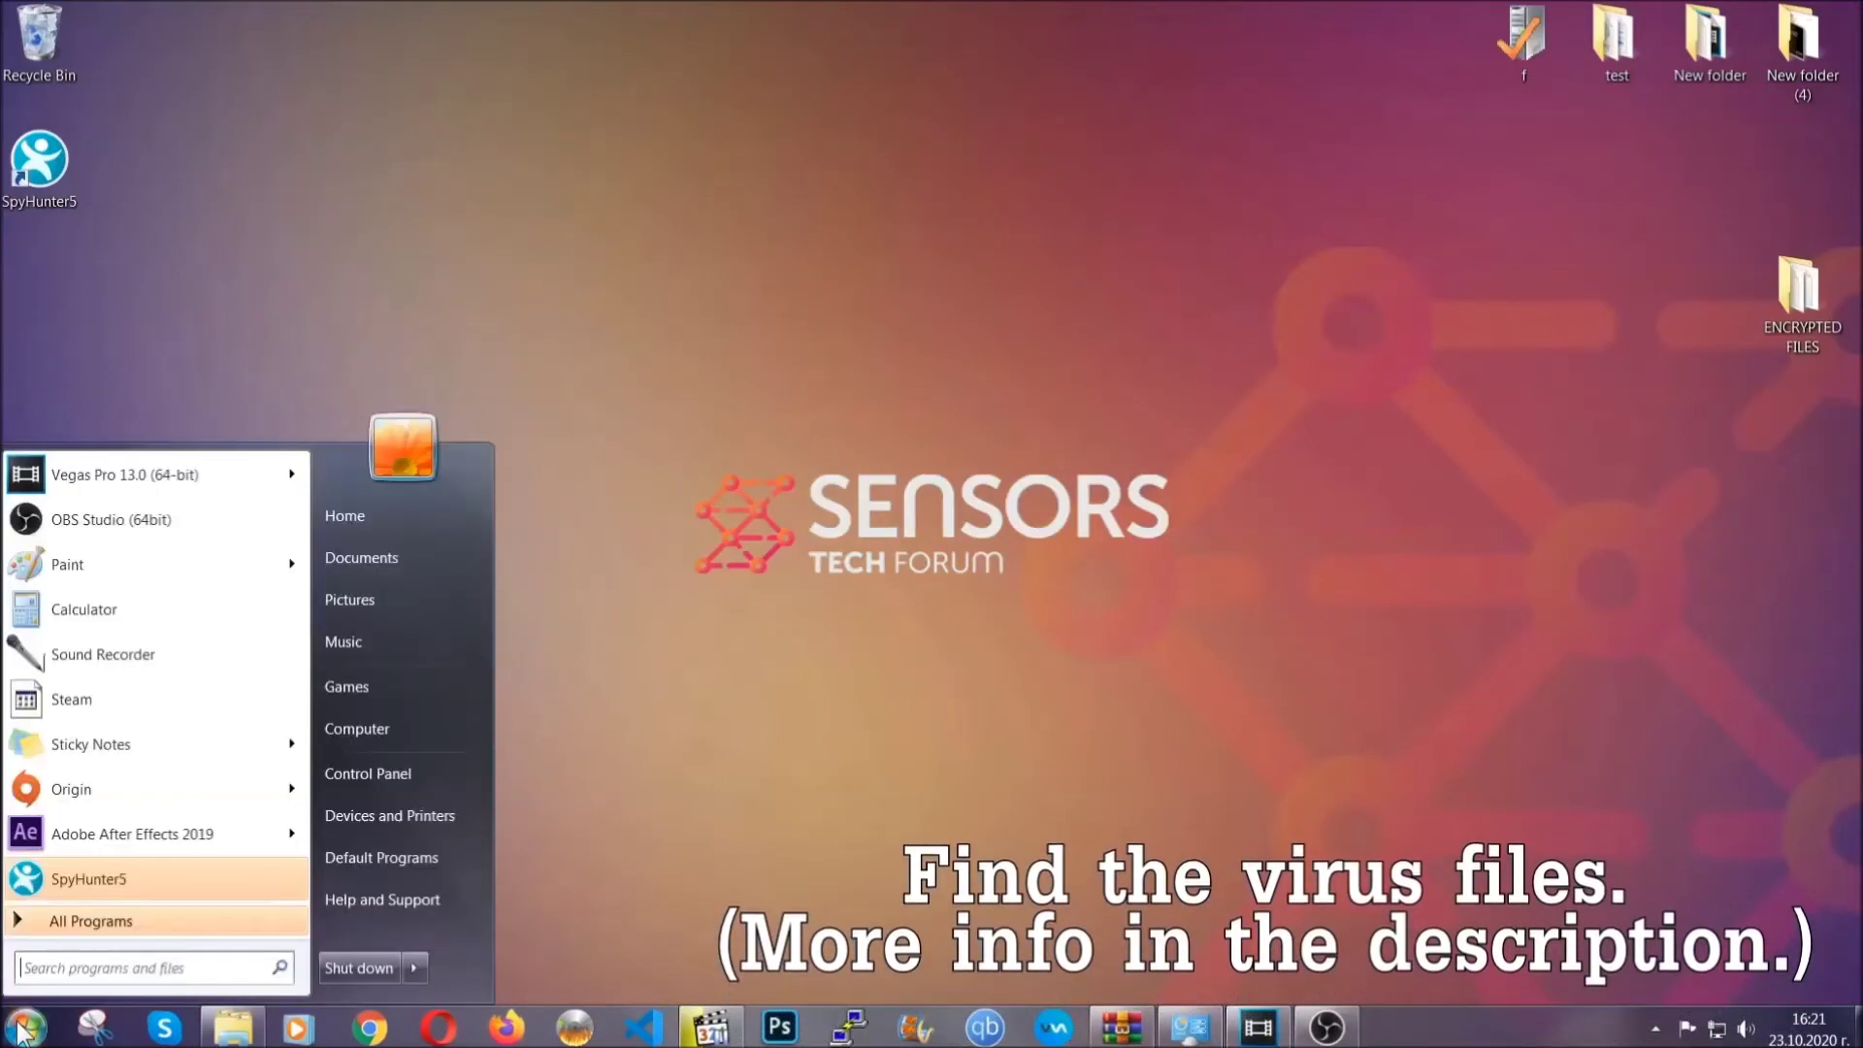
Search the whole computer for the Example Virus Name executable.
{"action": "left_click", "coordinate": [383, 724]}
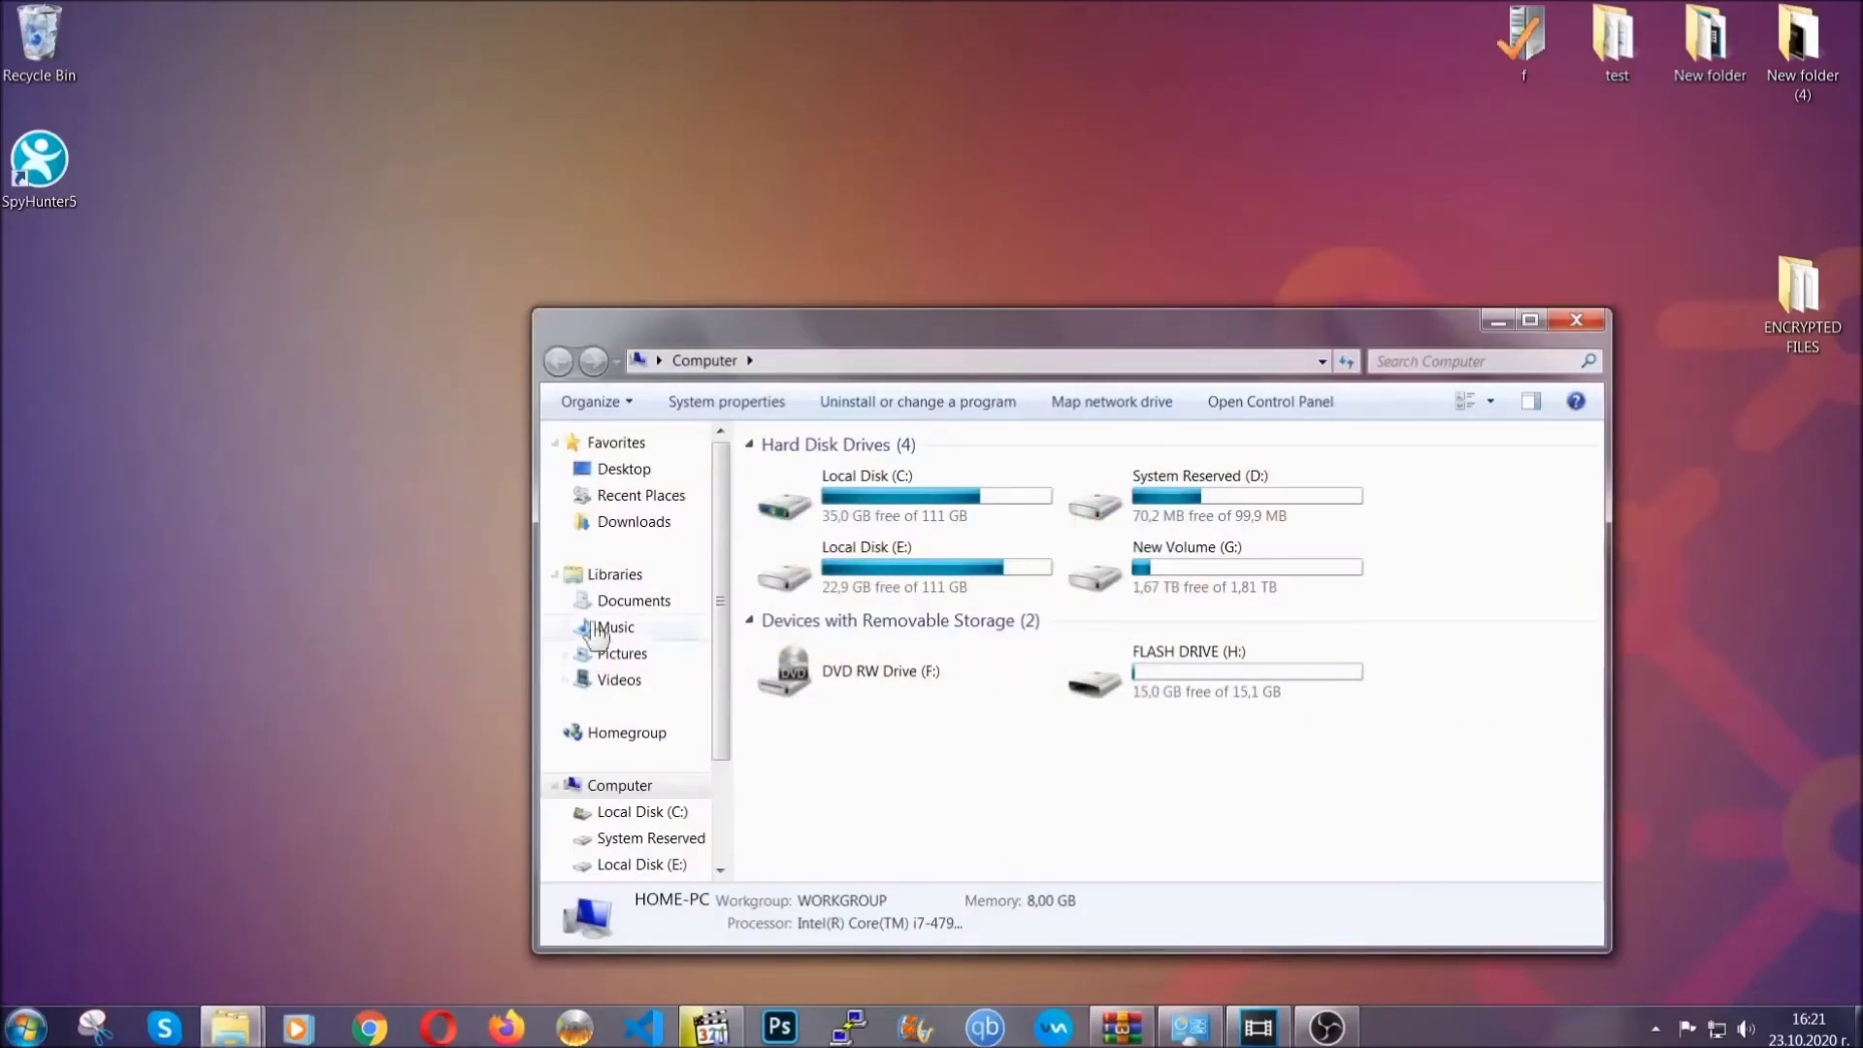
{"action": "left_click_drag", "start_coordinate": [1015, 339], "coordinate": [888, 256]}
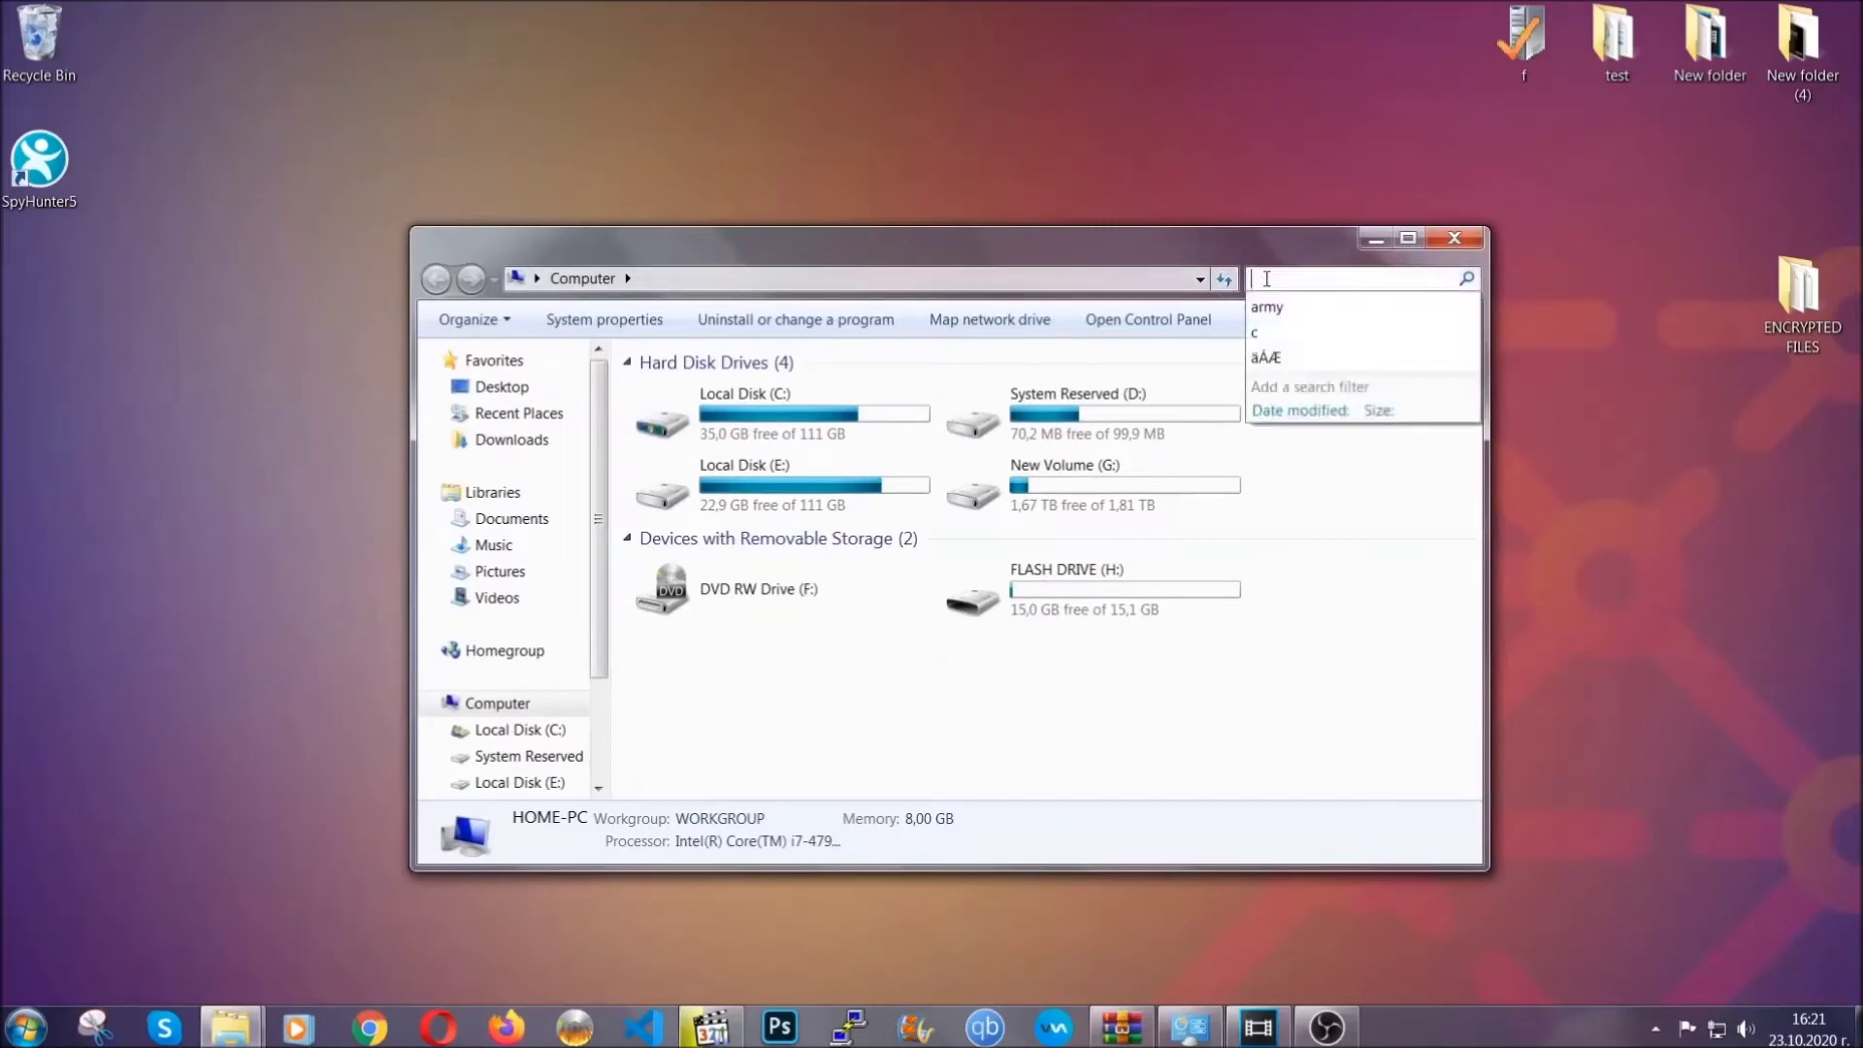
{"action": "left_click", "coordinate": [1362, 278]}
{"action": "type", "text": "fileextension"}
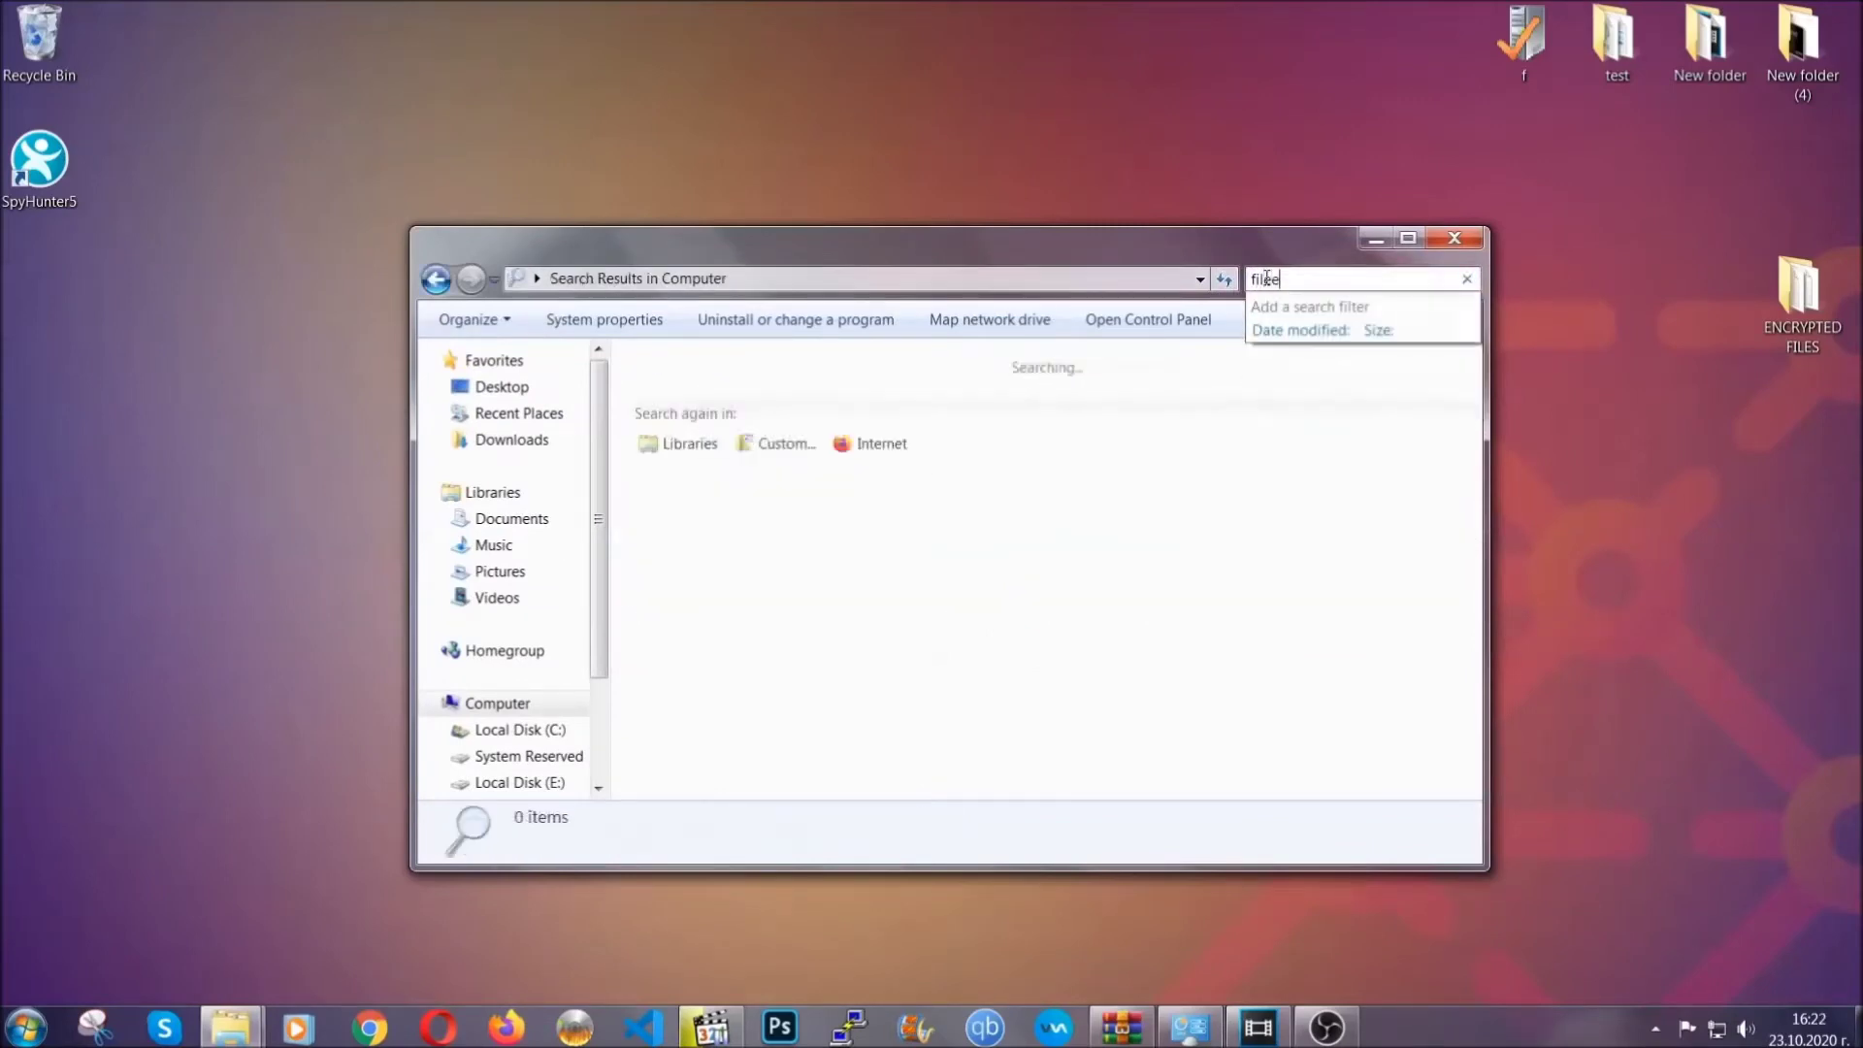
{"action": "type", "text": ":exe "}
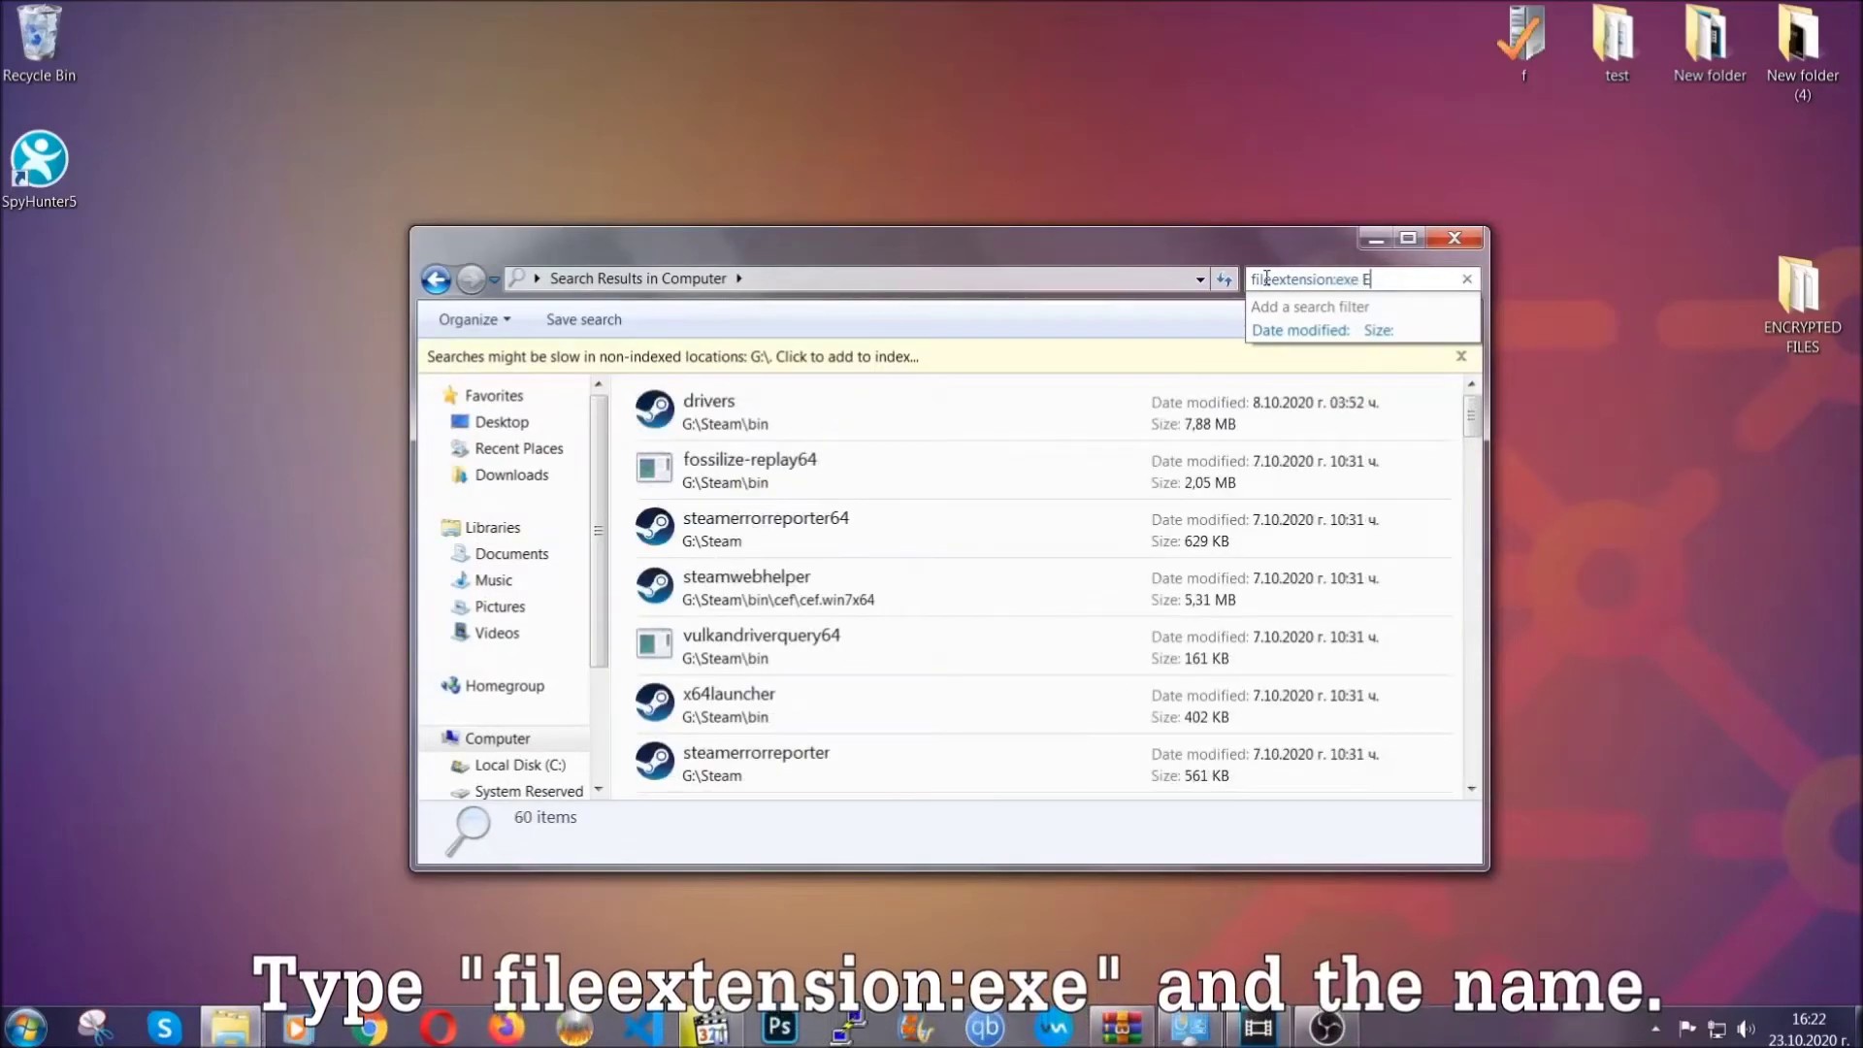
{"action": "type", "text": "Exampl"}
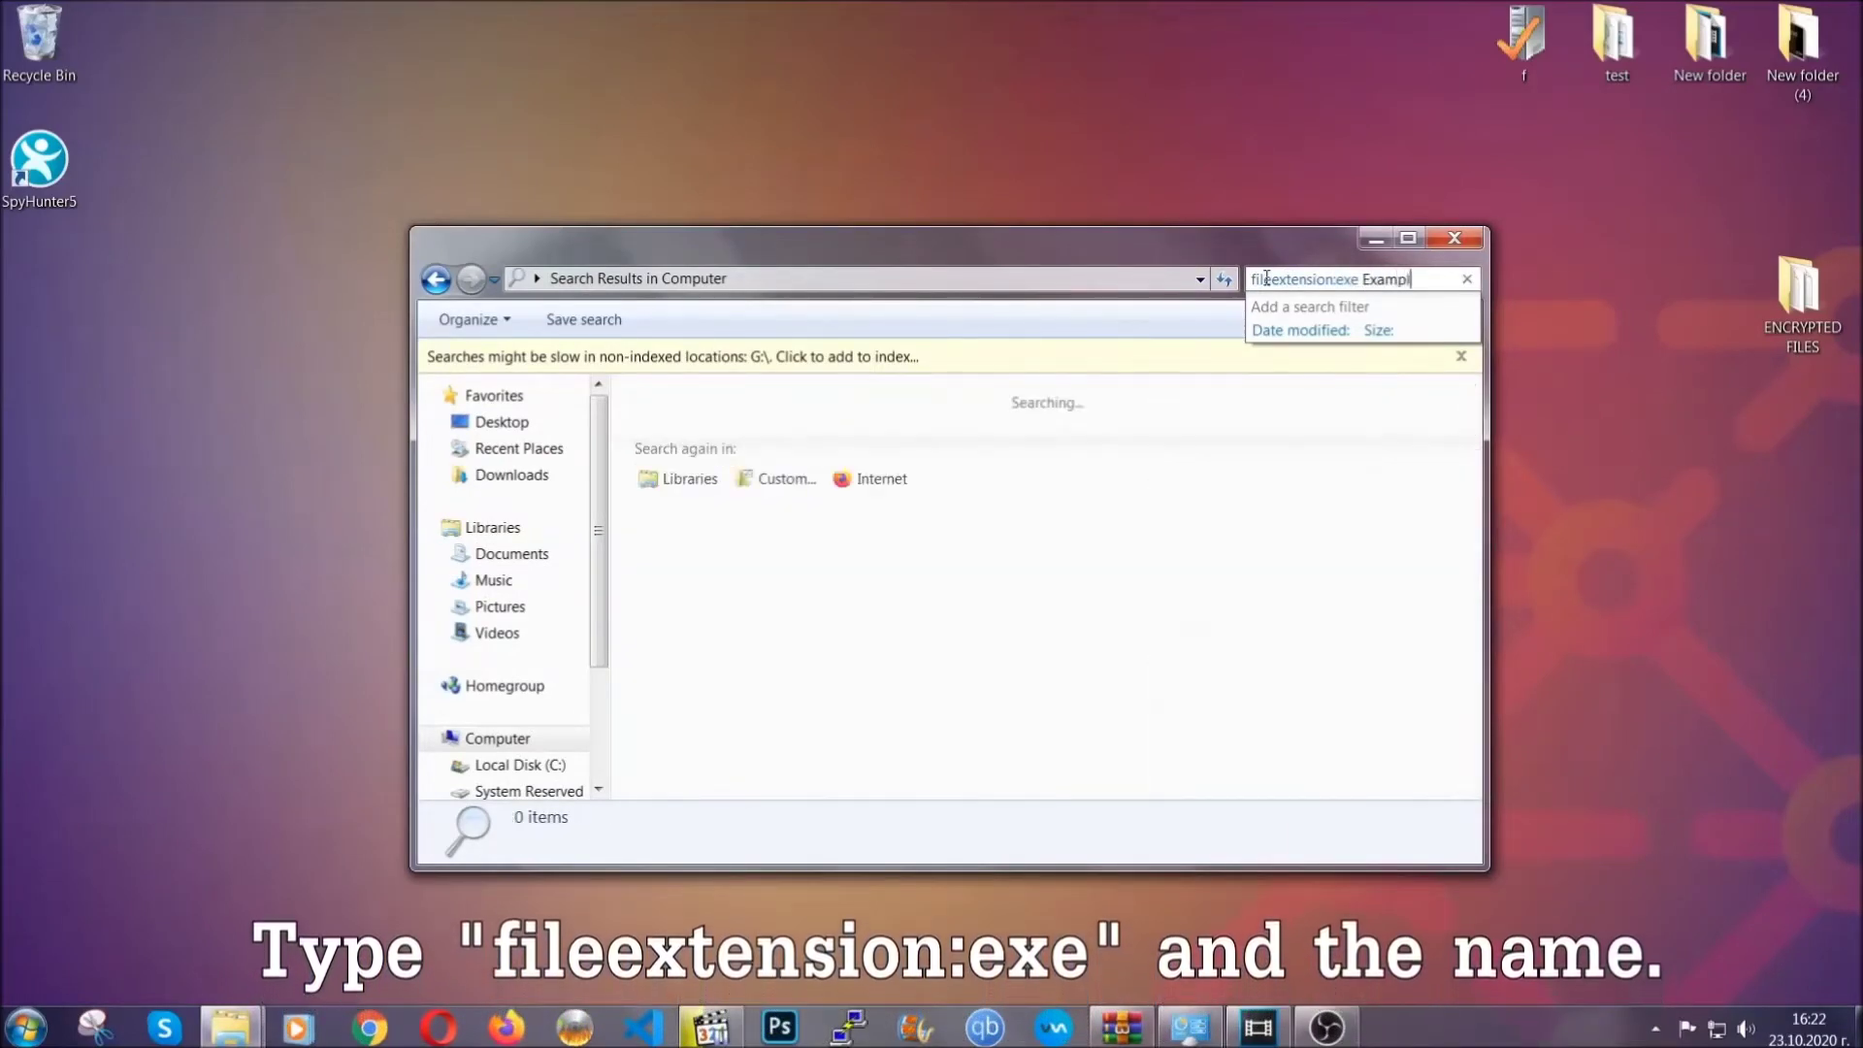
{"action": "type", "text": "e Virus Name"}
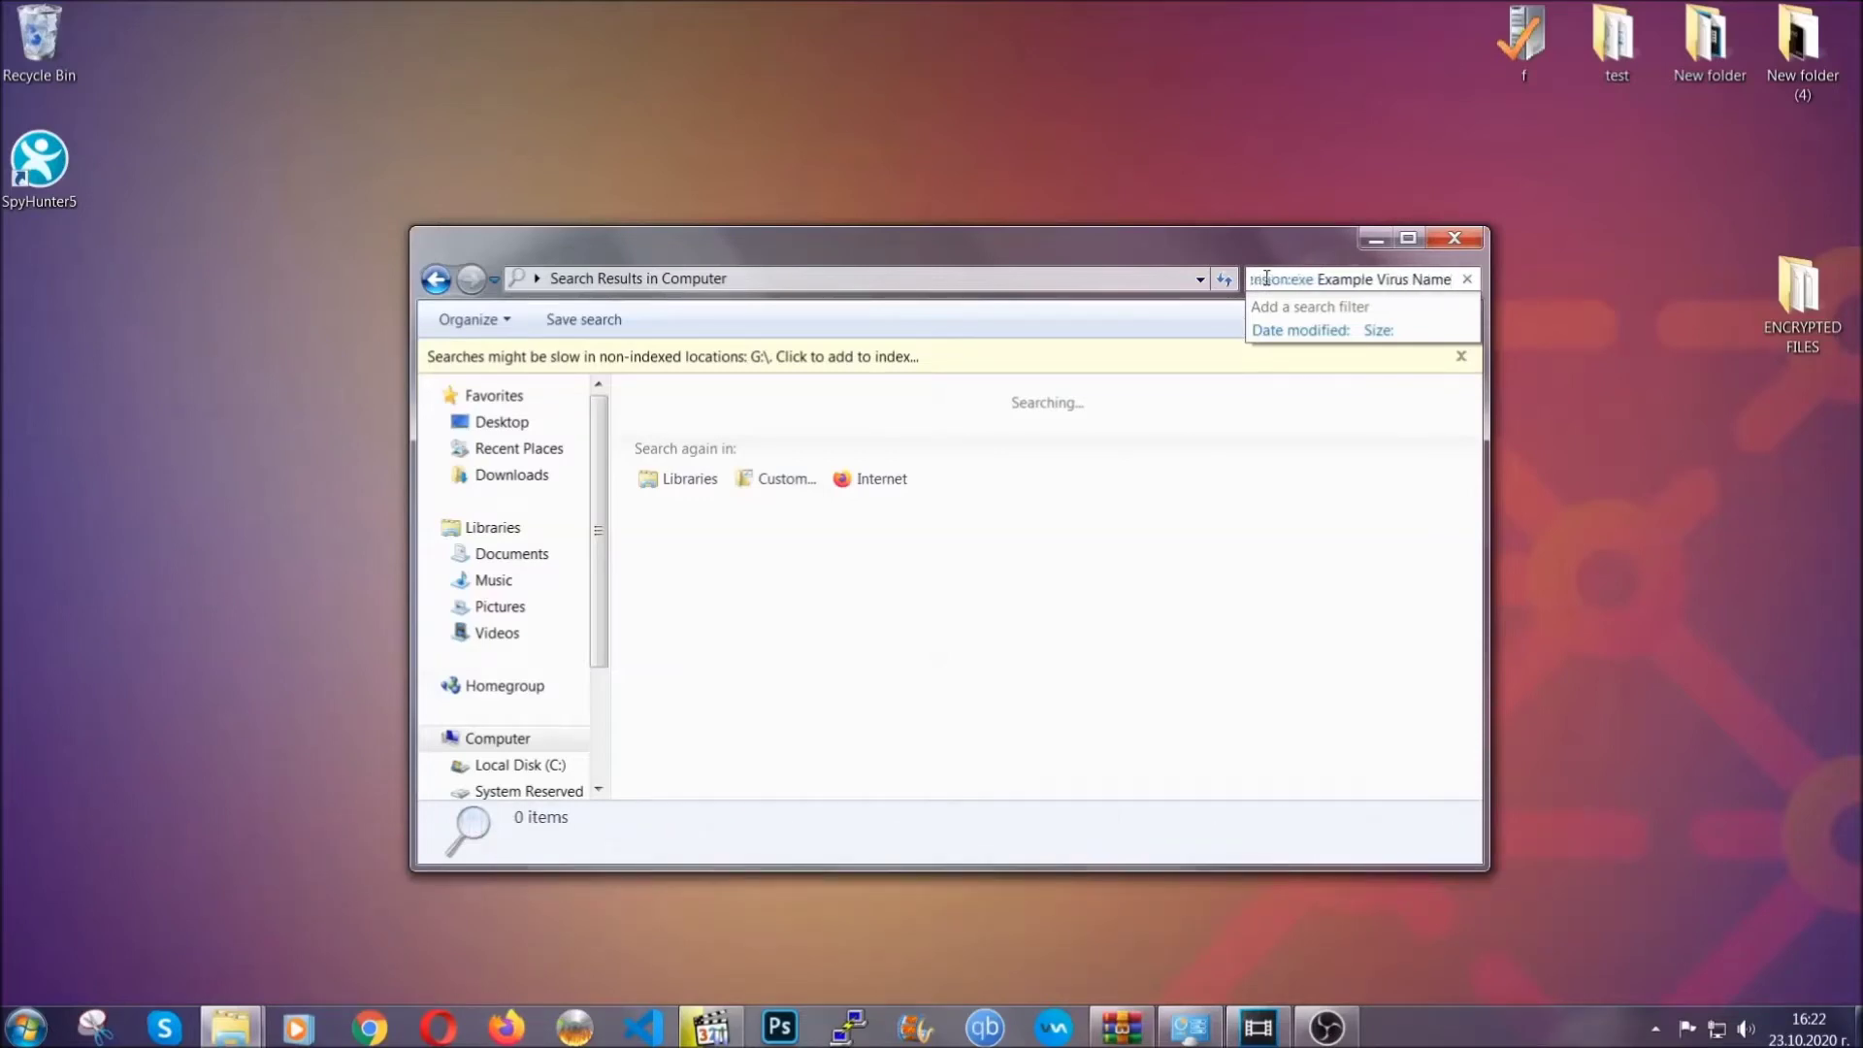
{"action": "key", "text": "Return"}
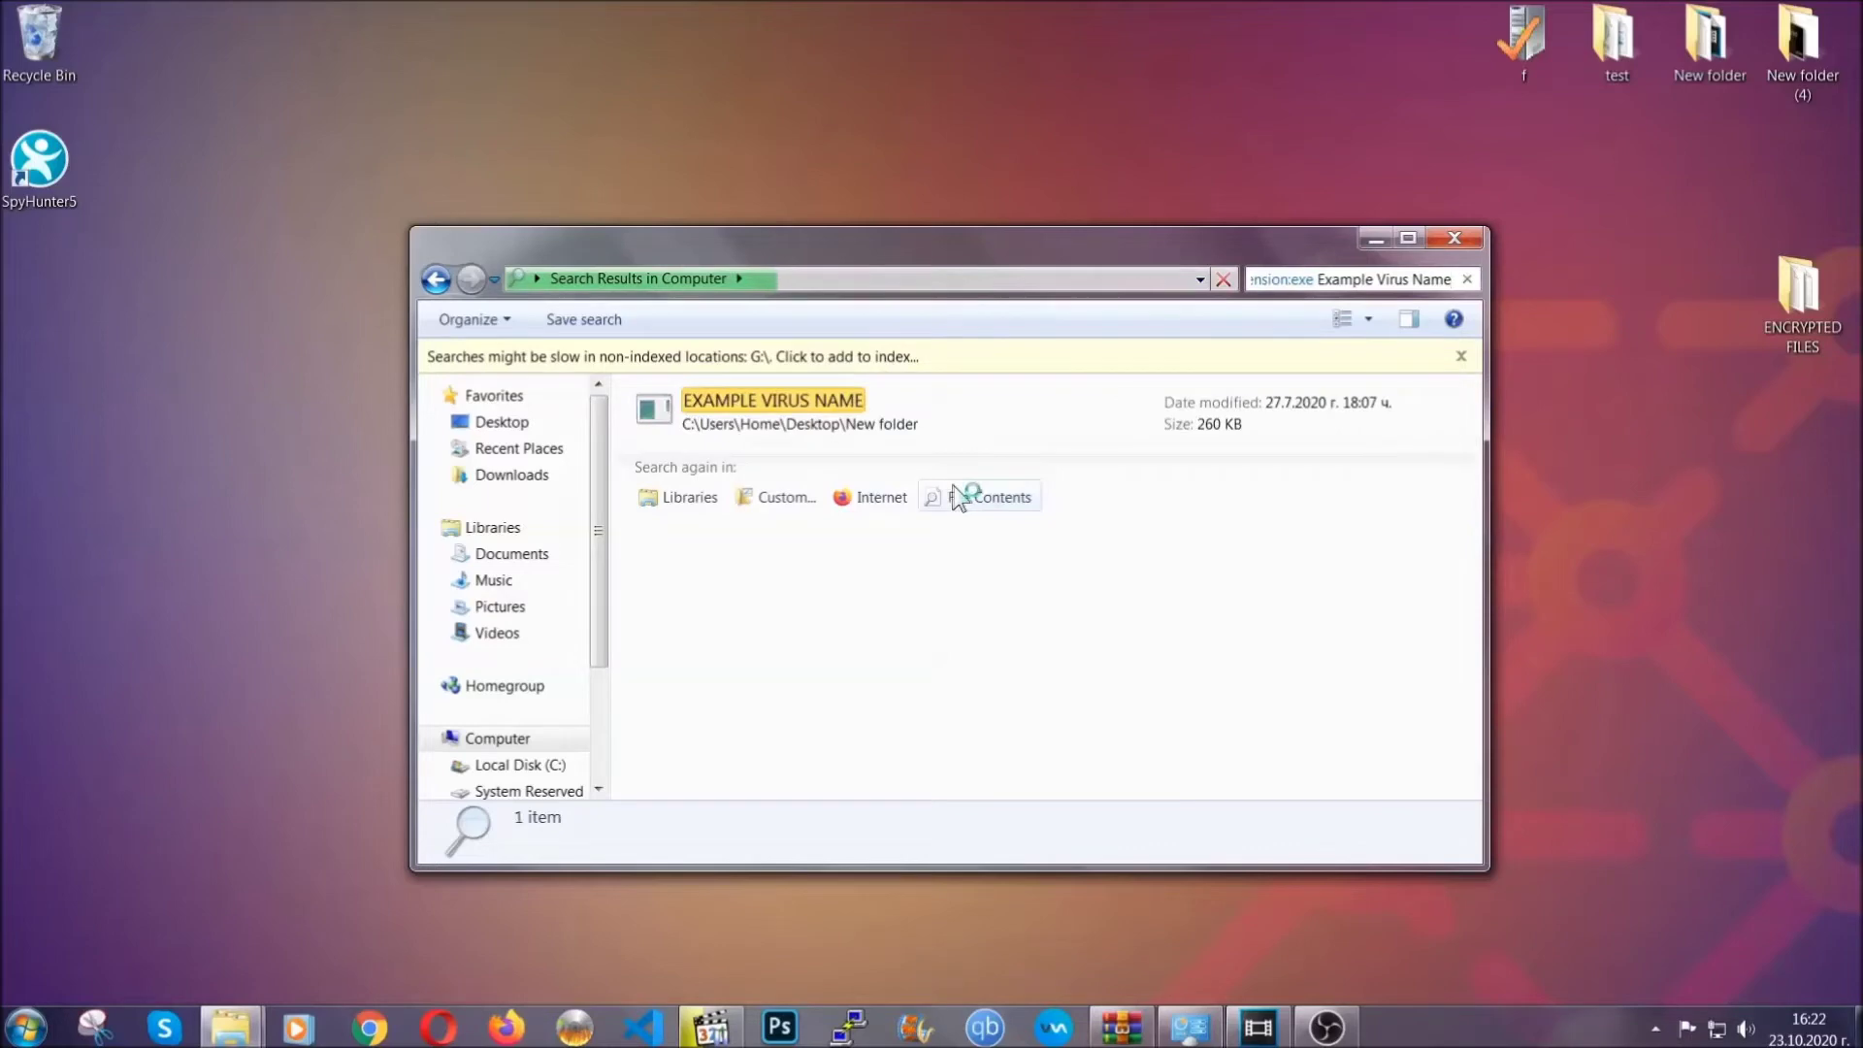
Delete the EXAMPLE VIRUS NAME file to the Recycle Bin and close Explorer.
{"action": "left_click", "coordinate": [814, 405]}
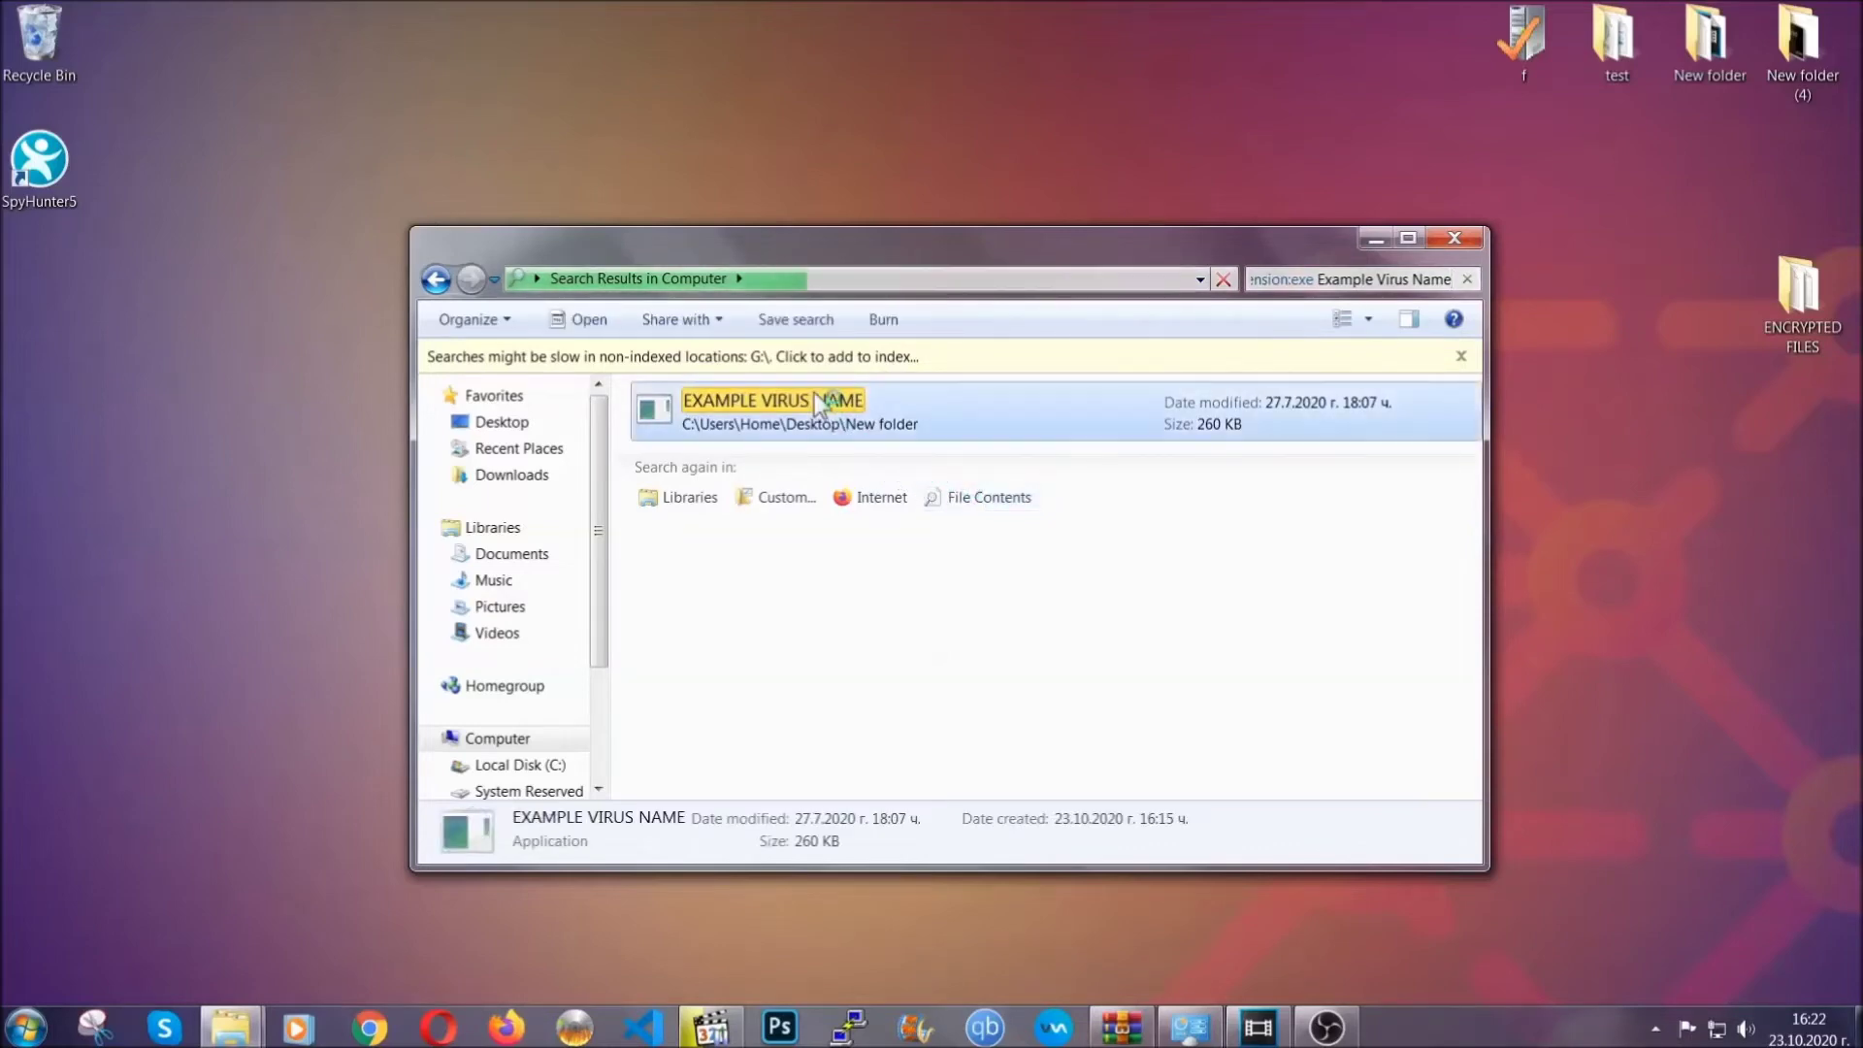
{"action": "right_click", "coordinate": [816, 409]}
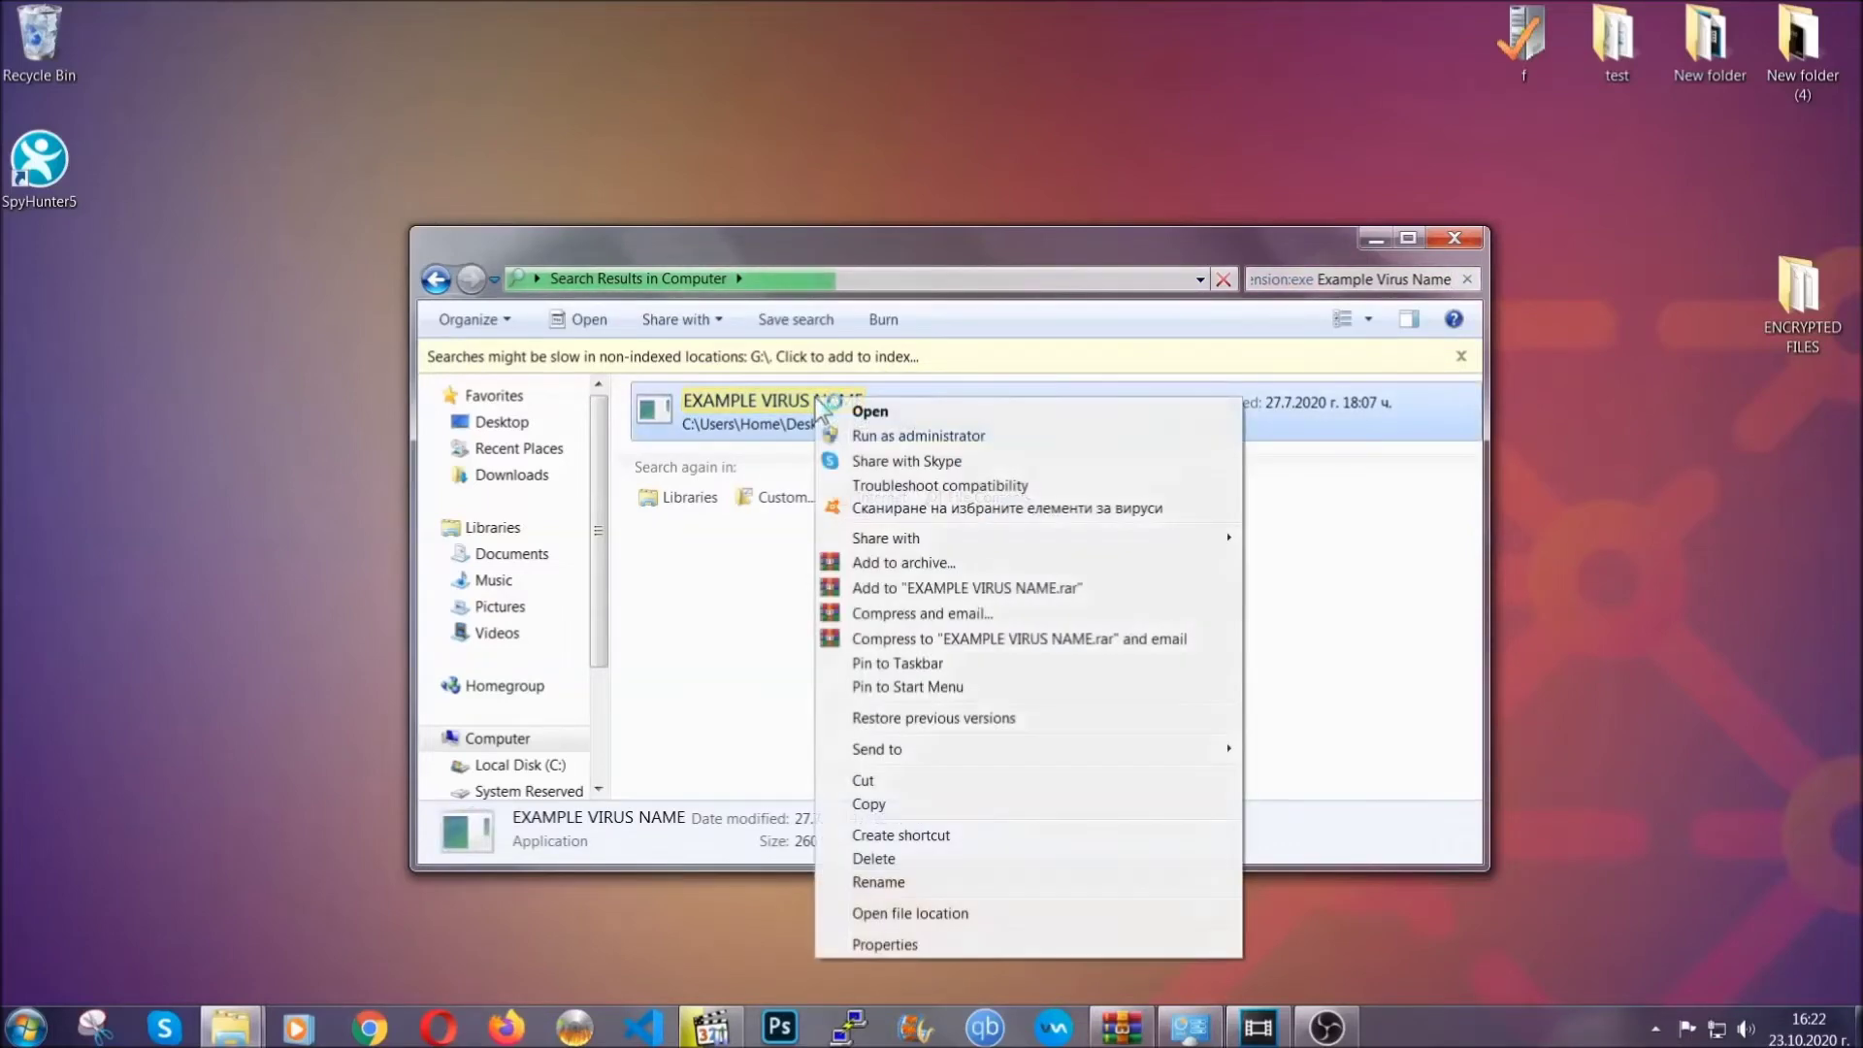
{"action": "left_click", "coordinate": [879, 859]}
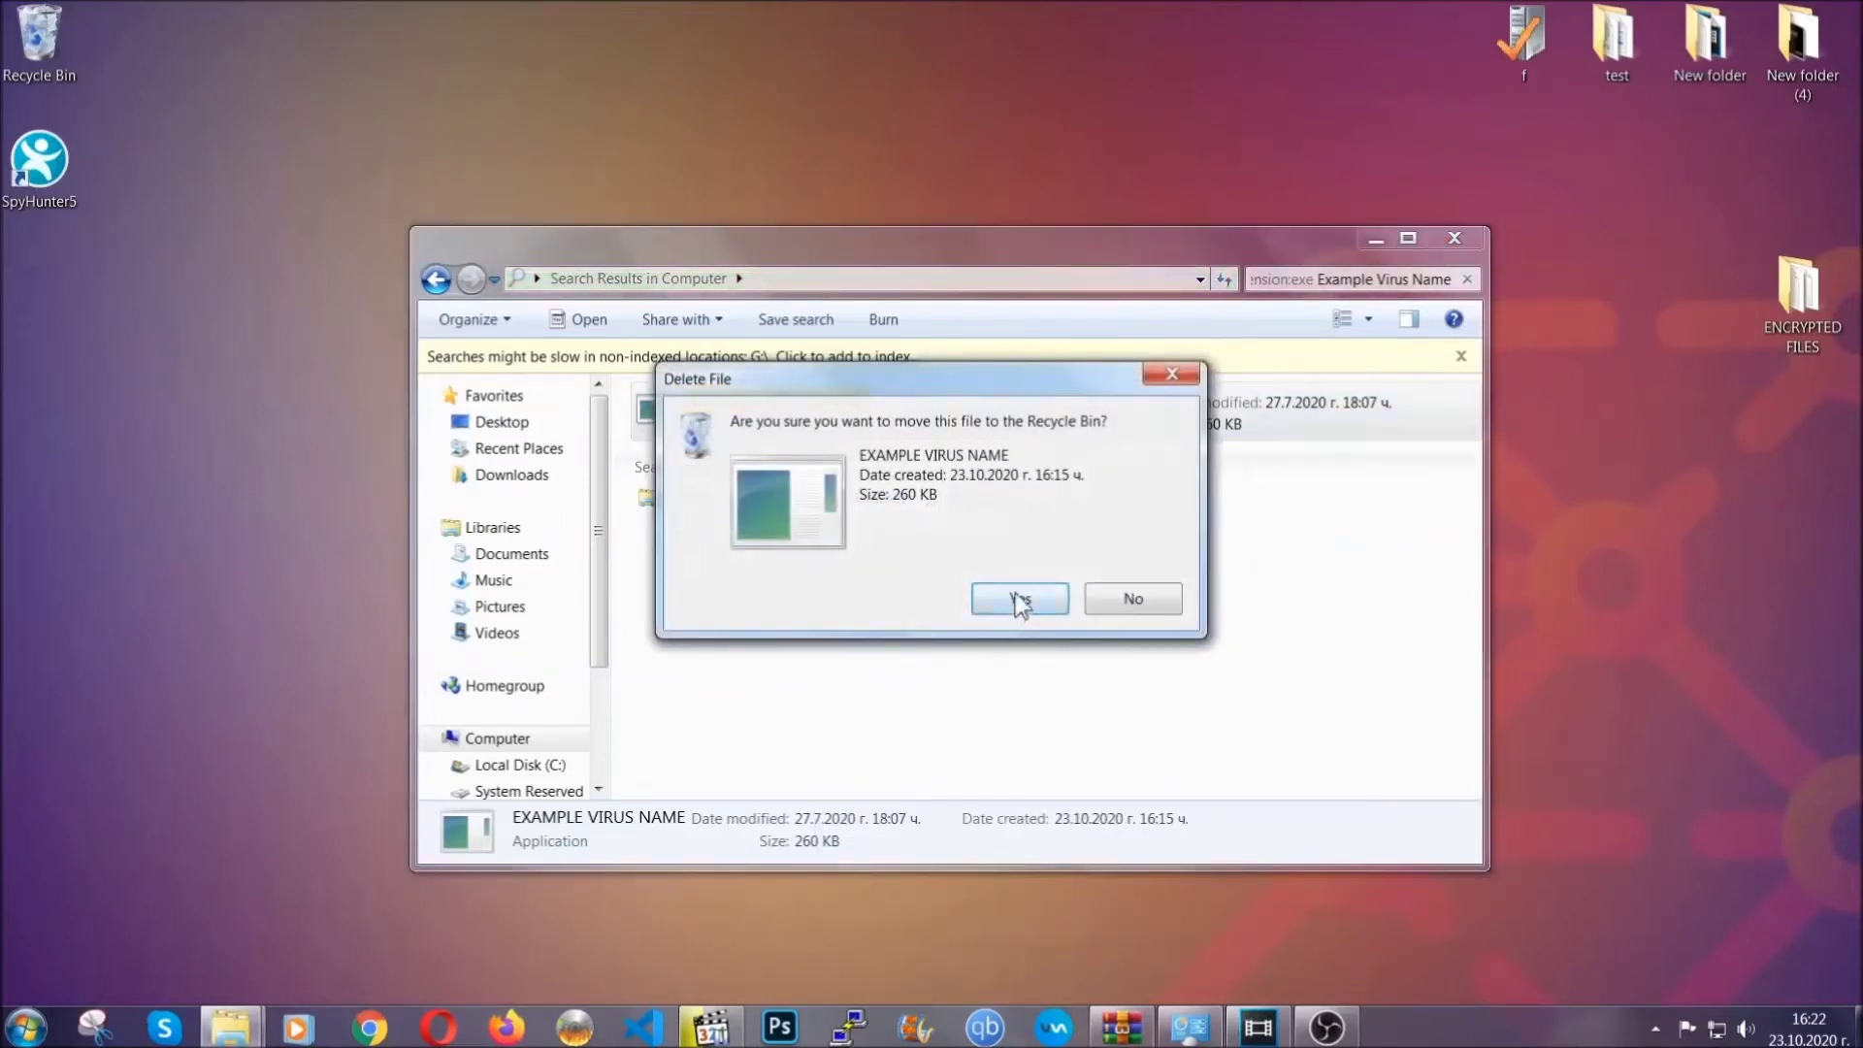
{"action": "left_click", "coordinate": [1019, 601]}
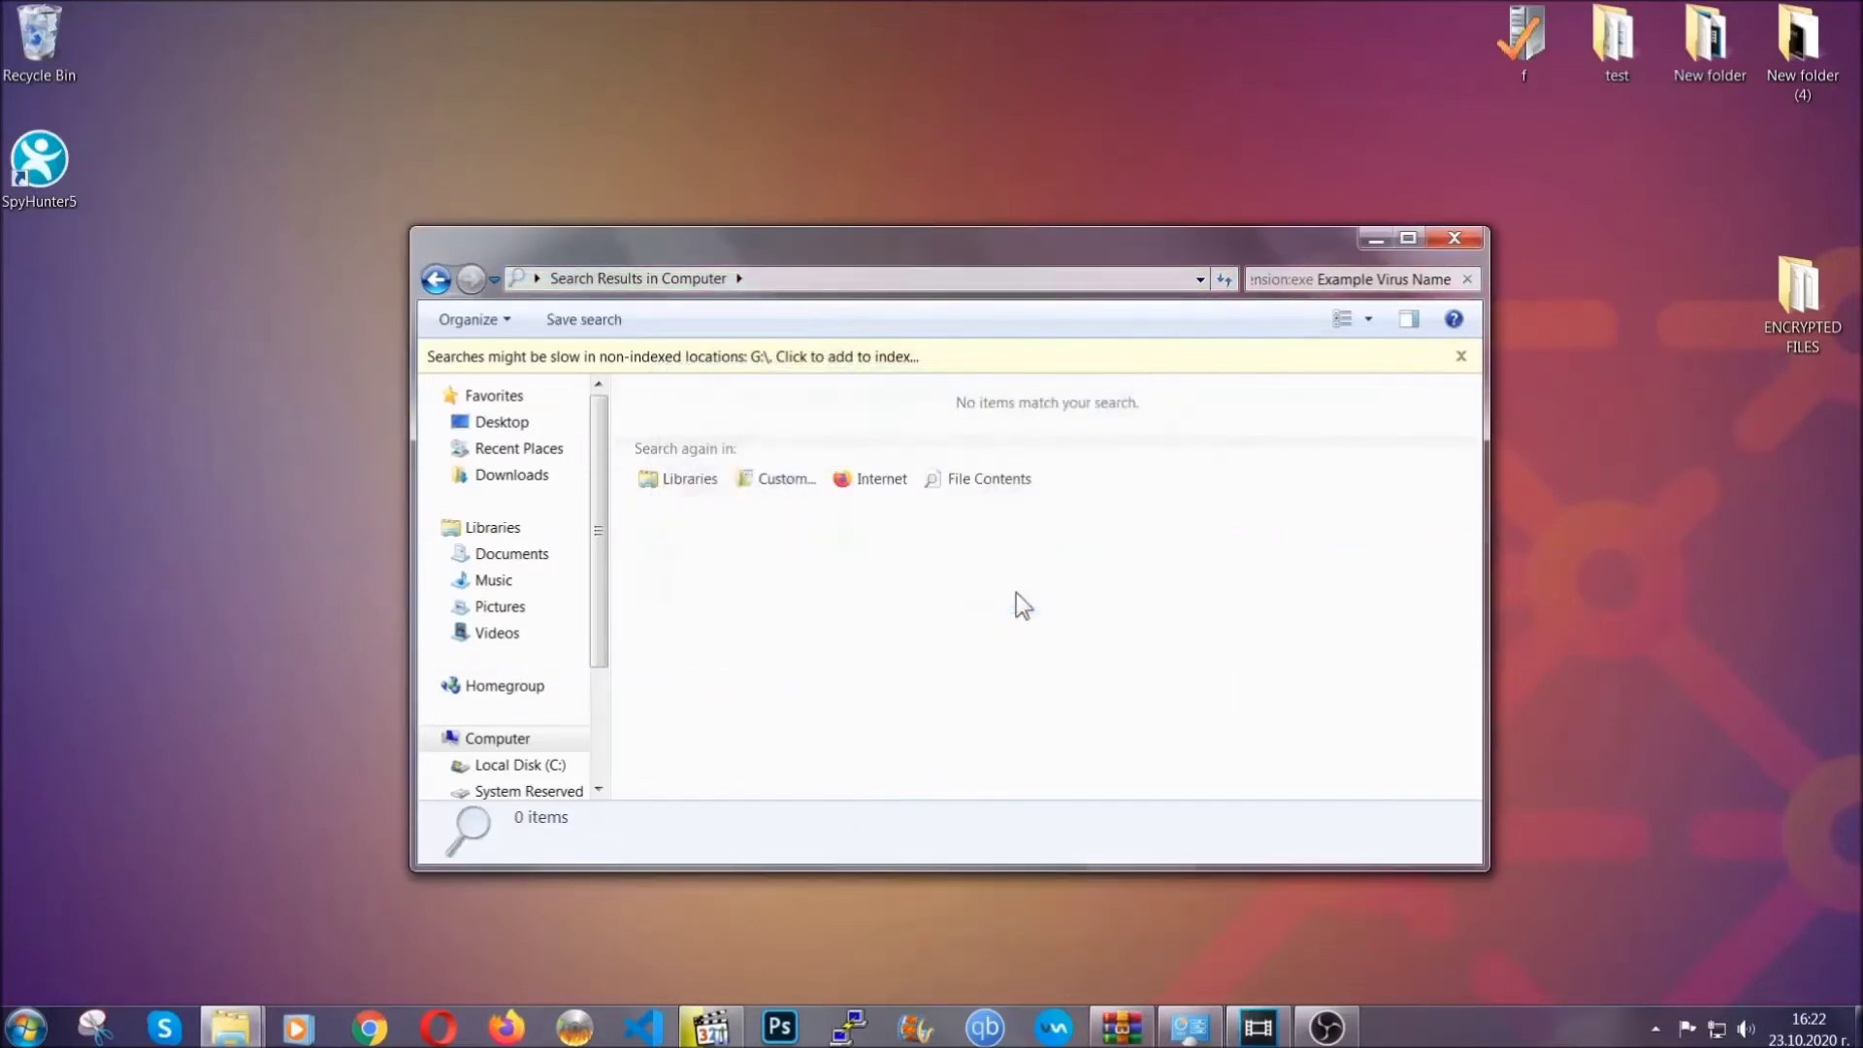
{"action": "left_click", "coordinate": [1455, 238]}
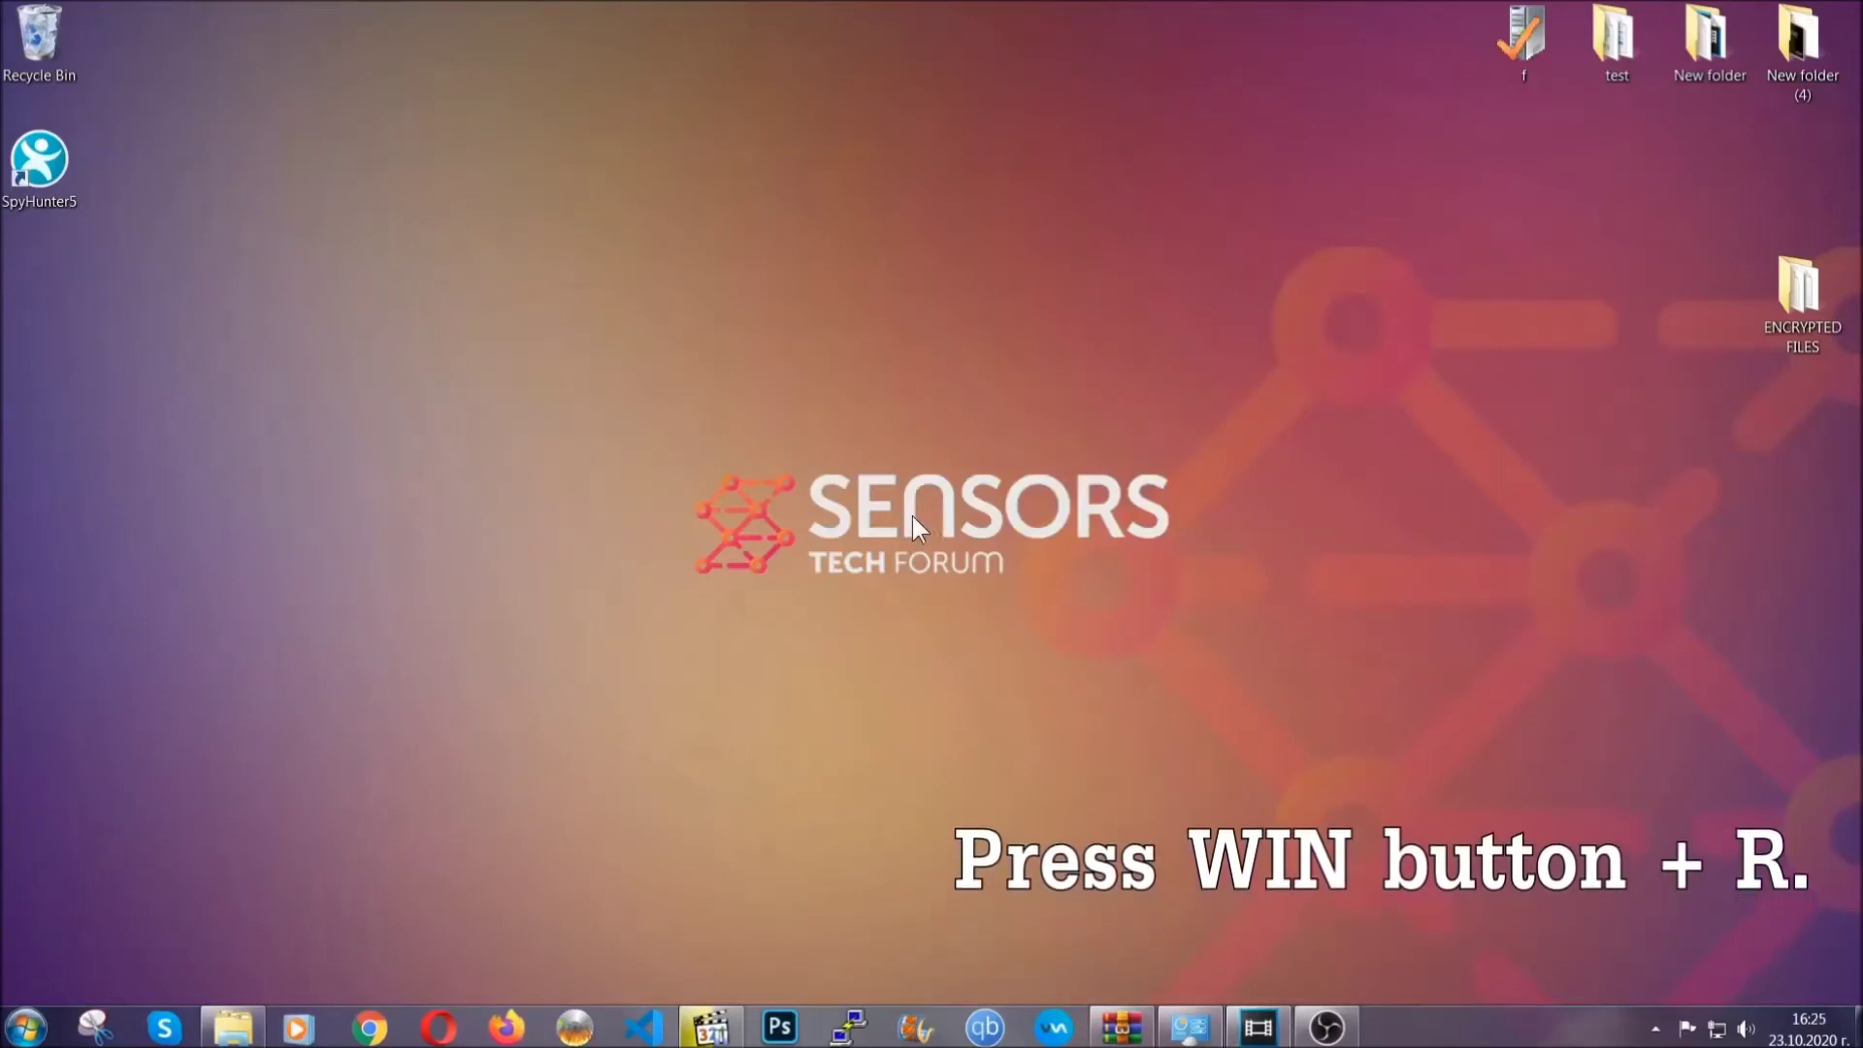
Run REGEDIT from the Run dialog, replacing the old cmd entry.
{"action": "key", "text": "super+r"}
{"action": "left_click", "coordinate": [189, 868]}
{"action": "key", "text": "BackSpace"}
{"action": "key", "text": "BackSpace"}
{"action": "key", "text": "BackSpace"}
{"action": "type", "text": "REGEDIT"}
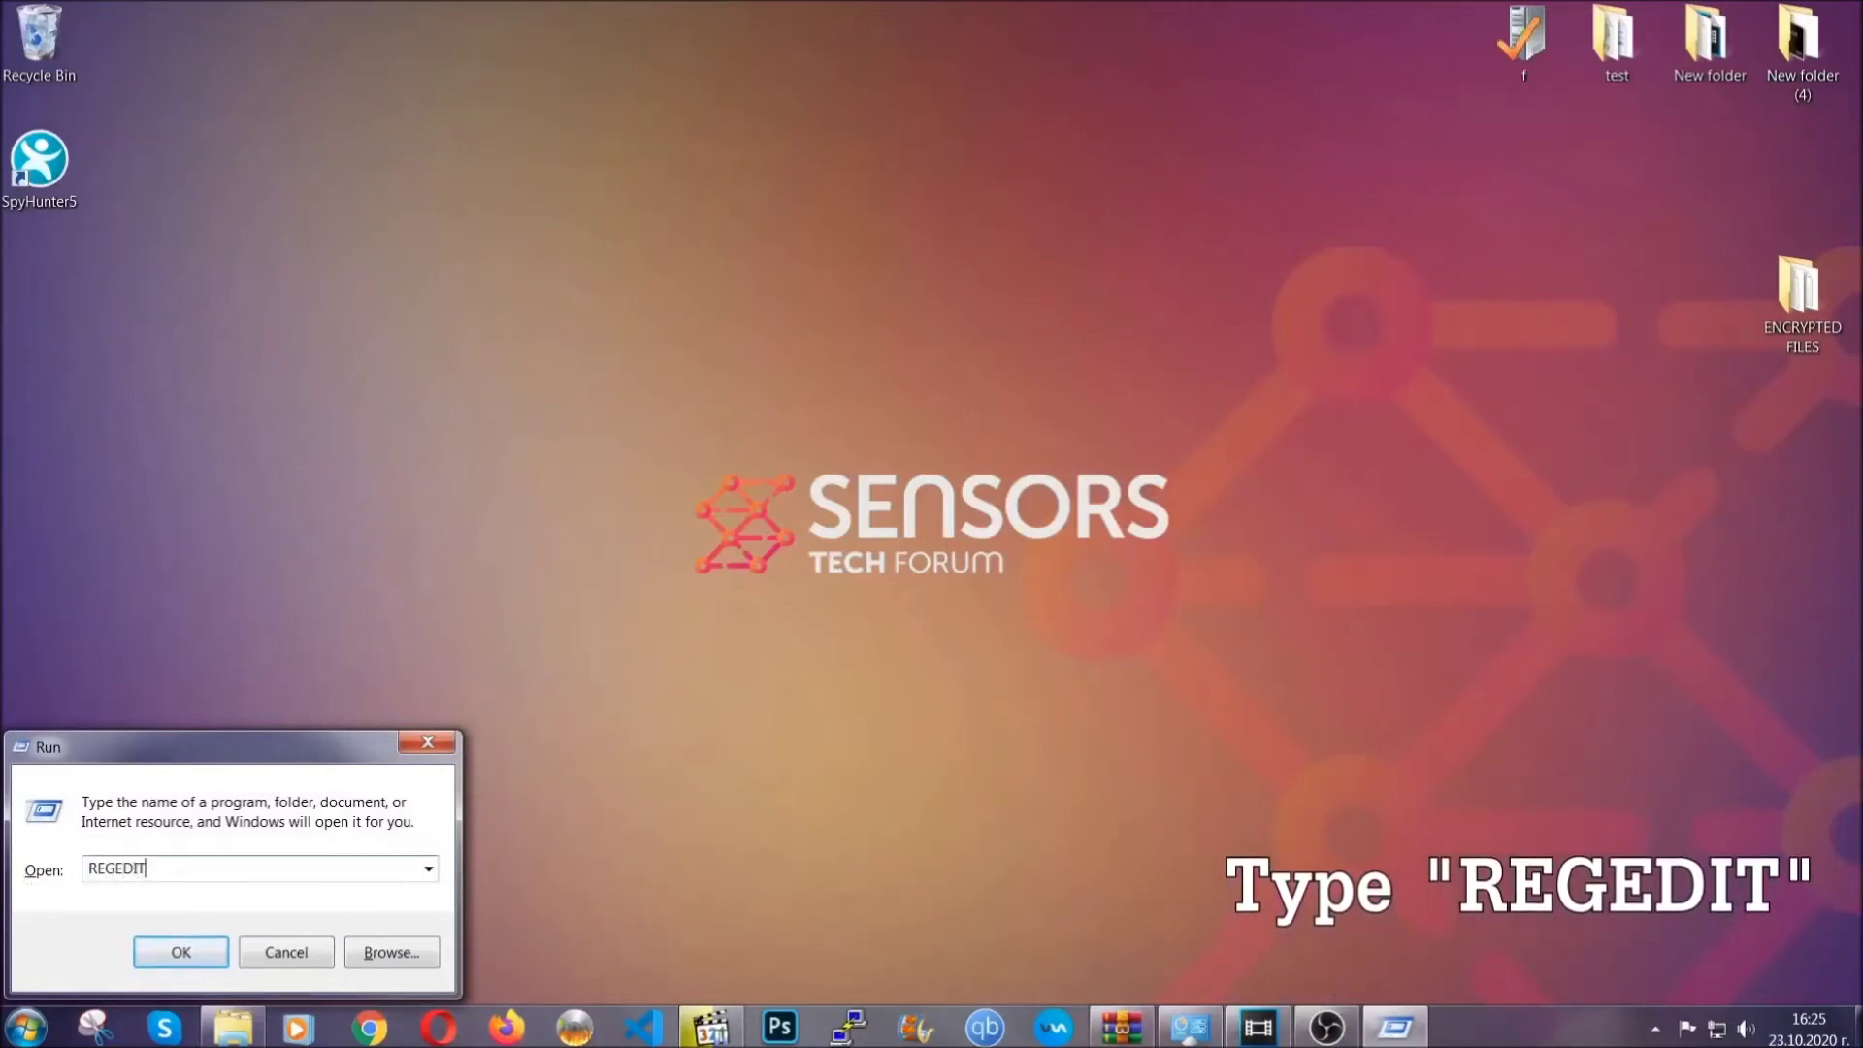
{"action": "left_click", "coordinate": [160, 950]}
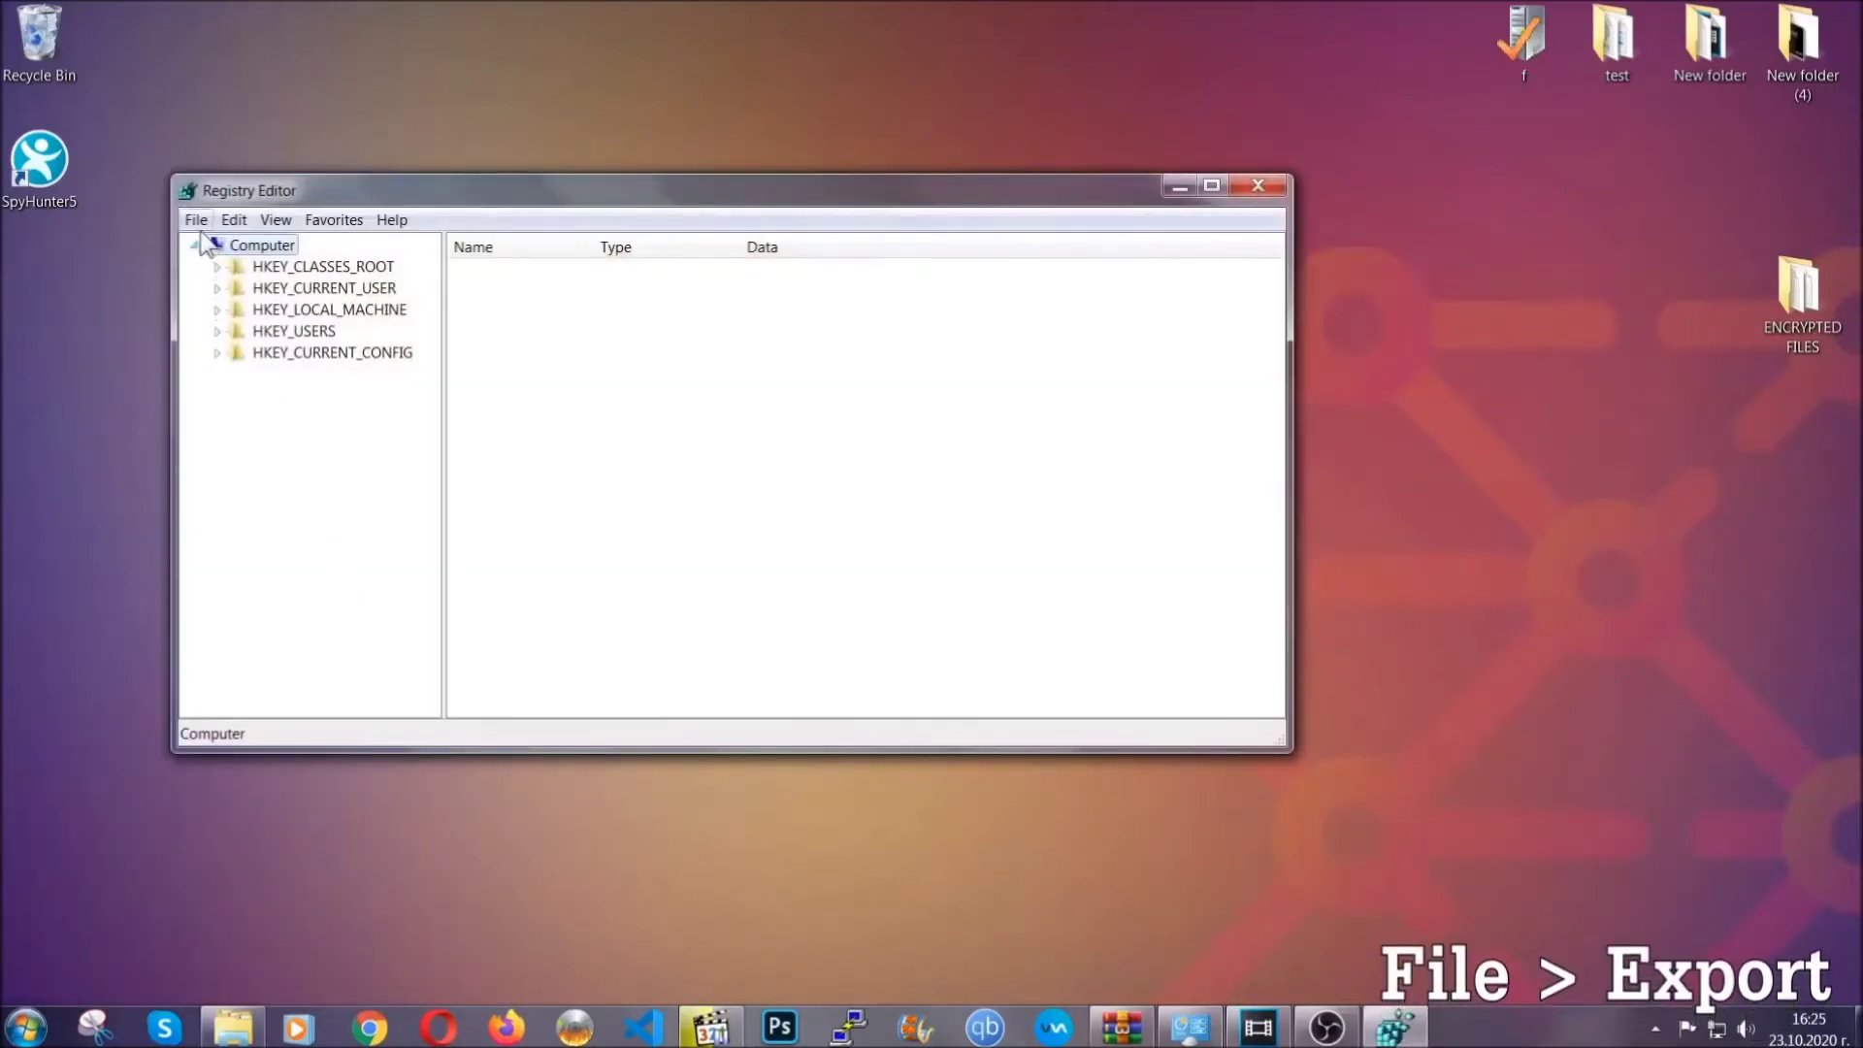
Export the whole registry to a file named BACKUP on the desktop.
{"action": "left_click", "coordinate": [196, 219]}
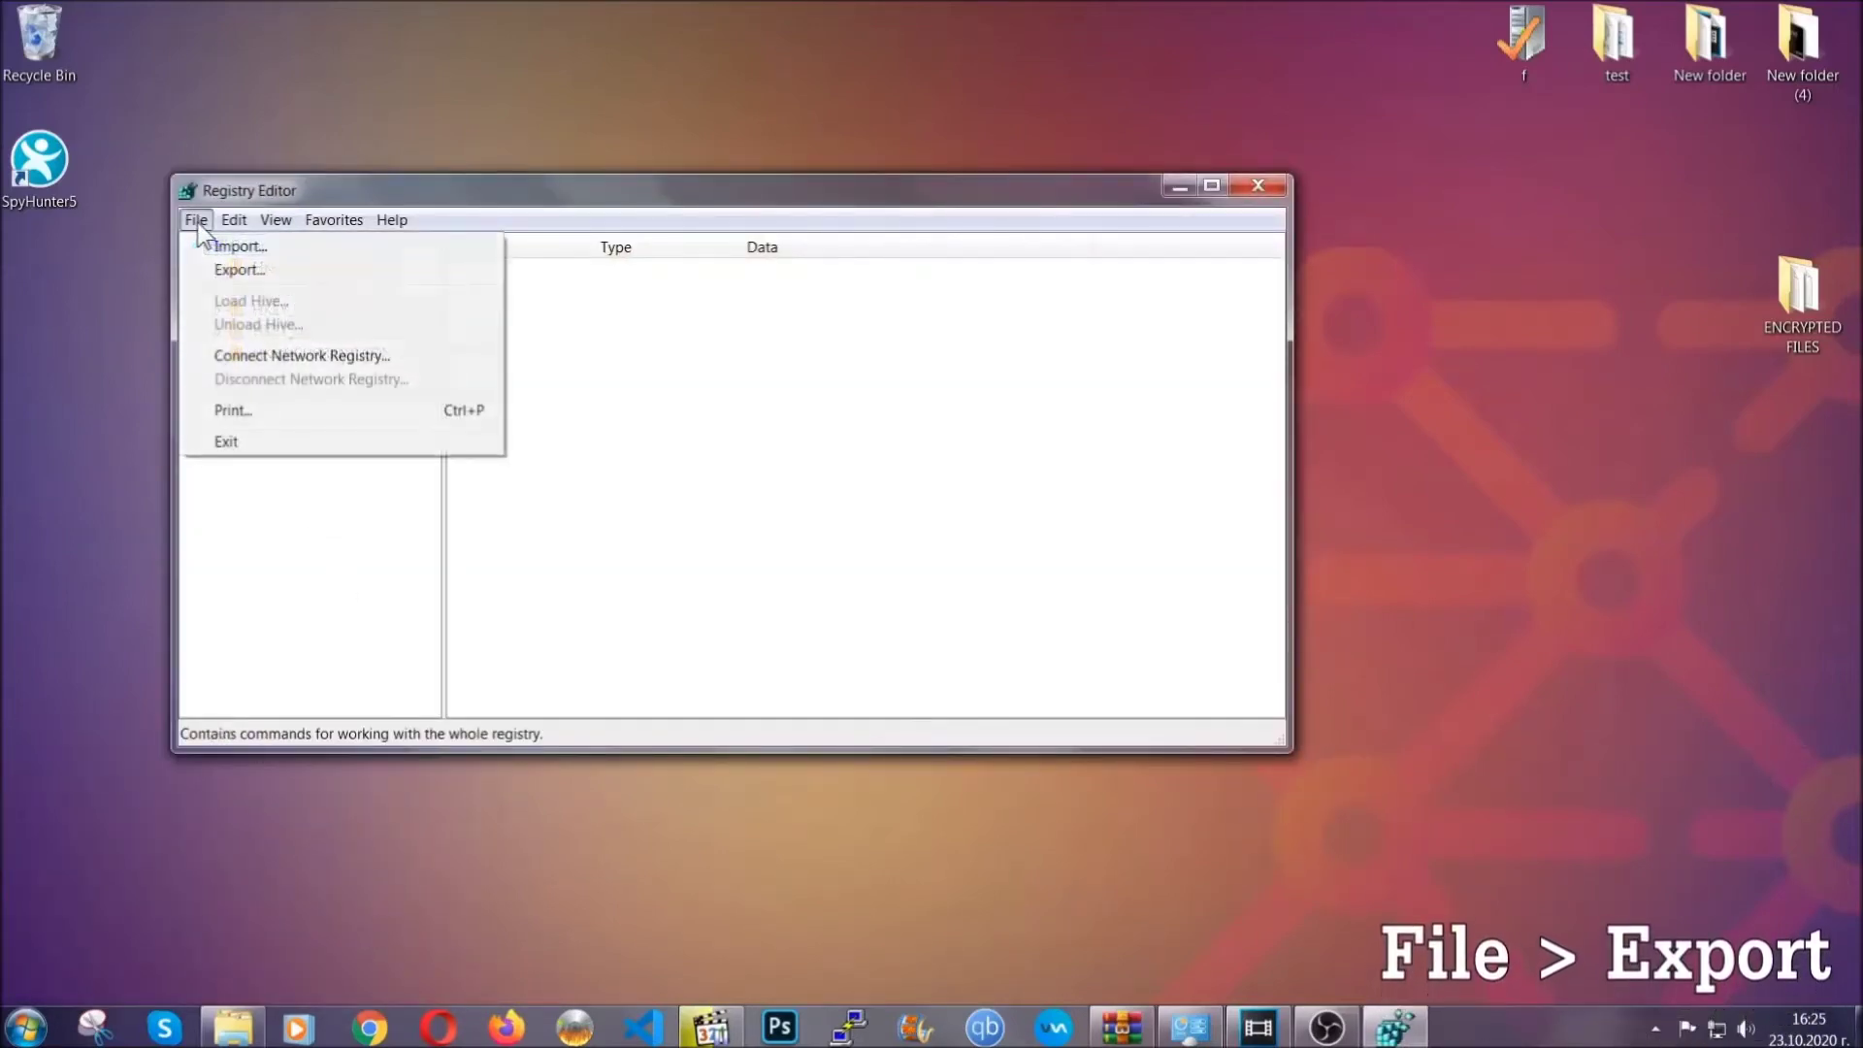
{"action": "left_click", "coordinate": [241, 270]}
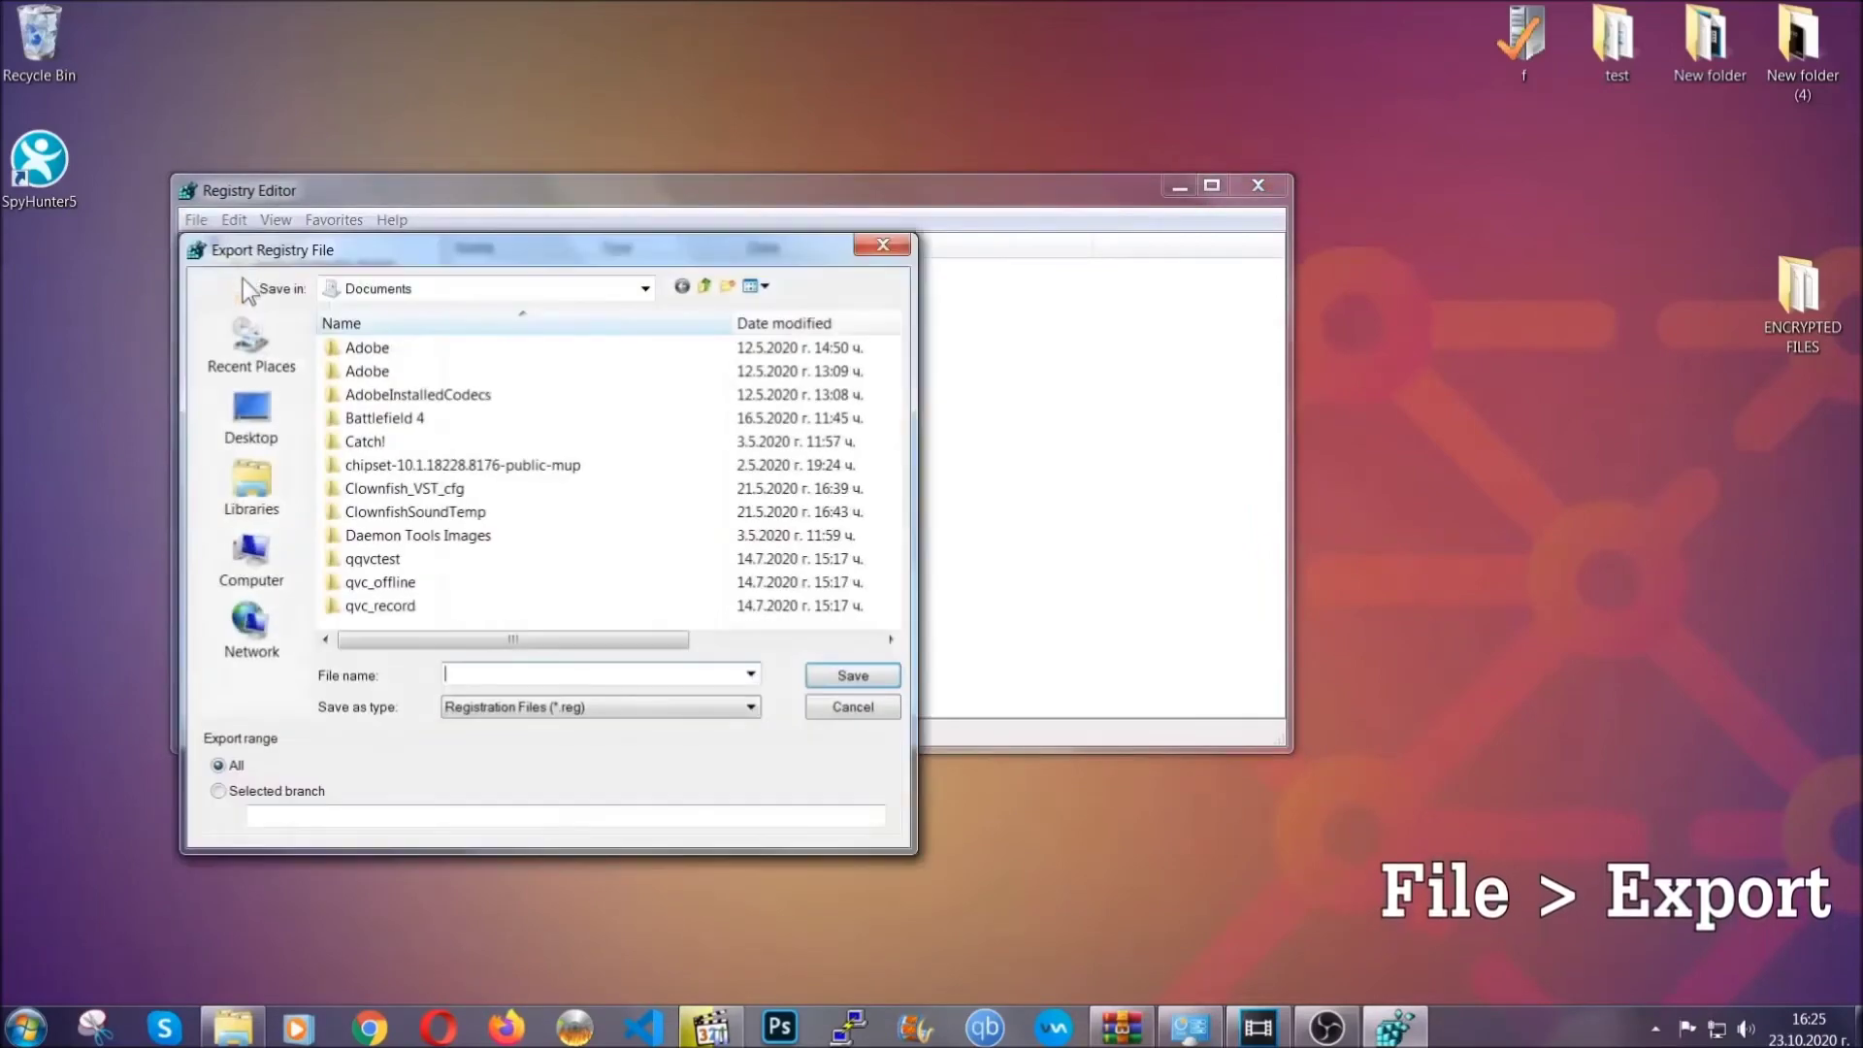
{"action": "left_click", "coordinate": [250, 414]}
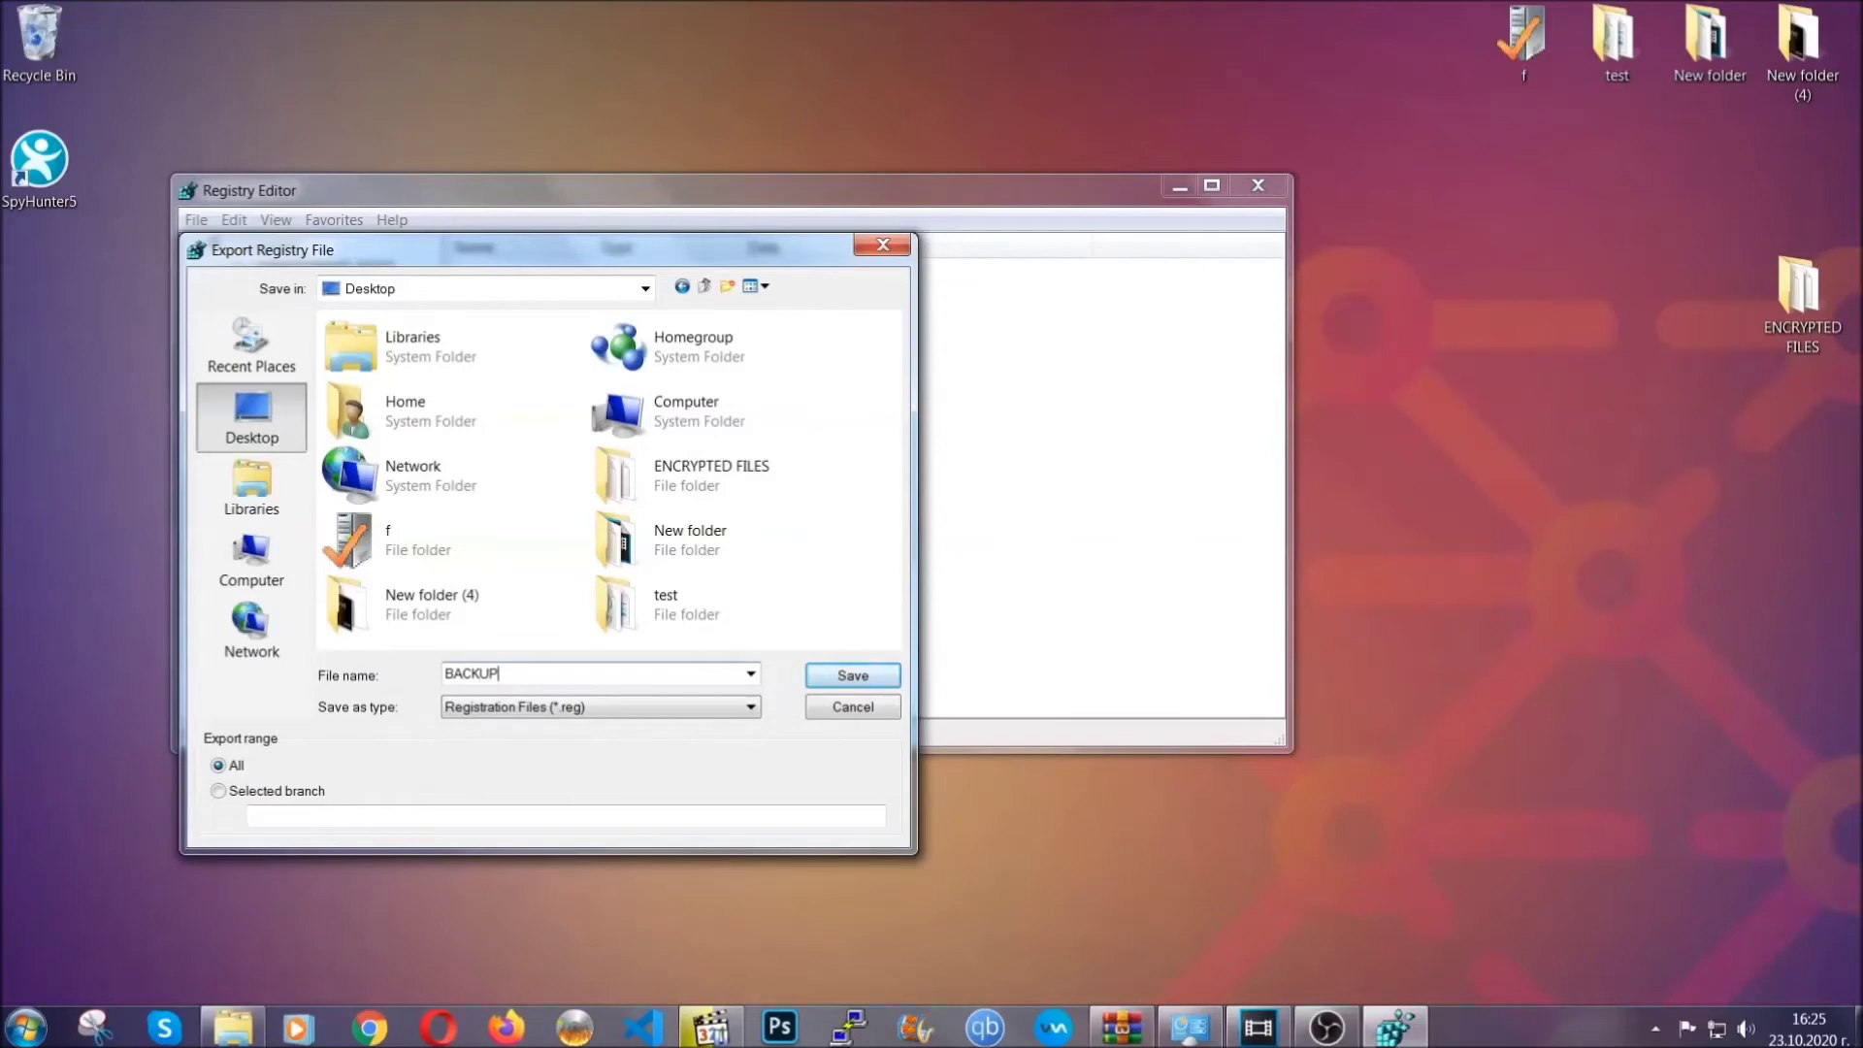
{"action": "left_click", "coordinate": [839, 680]}
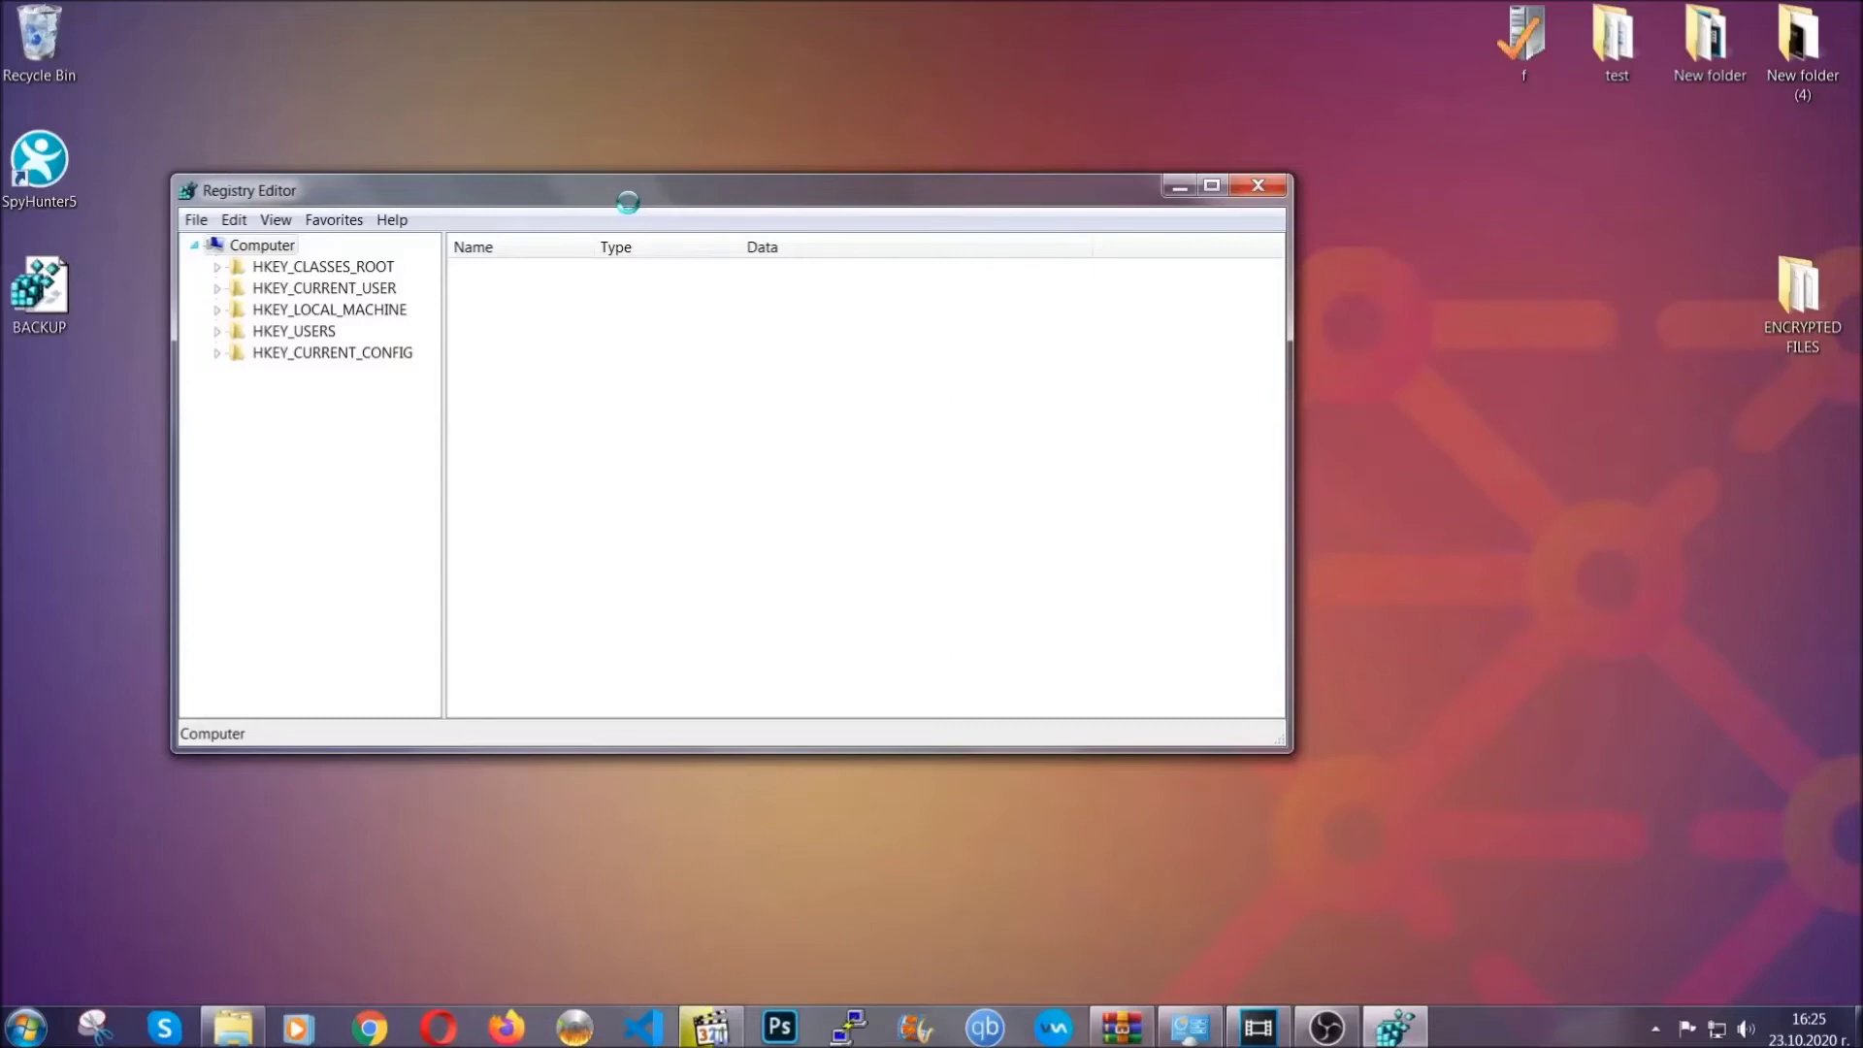
Move the Registry Editor window and look over the import/export options without choosing any.
{"action": "left_click_drag", "start_coordinate": [628, 203], "coordinate": [814, 264]}
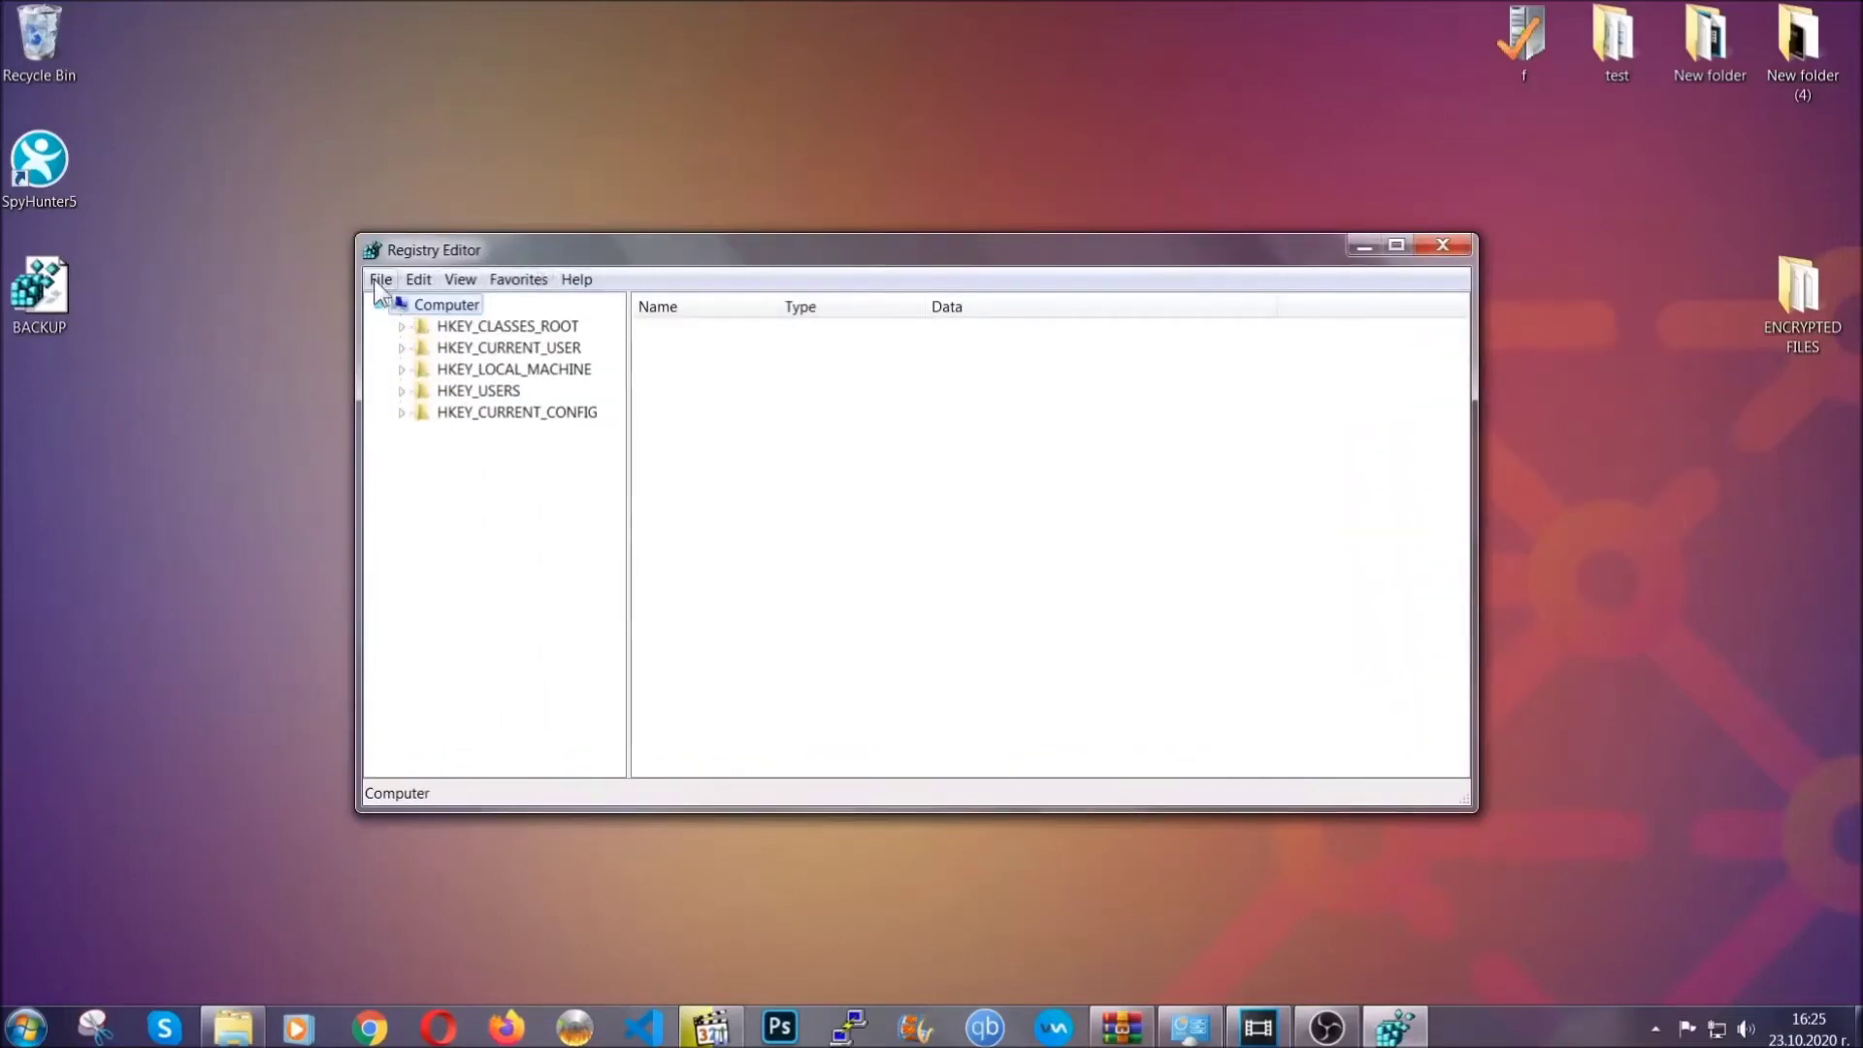
{"action": "left_click", "coordinate": [381, 279]}
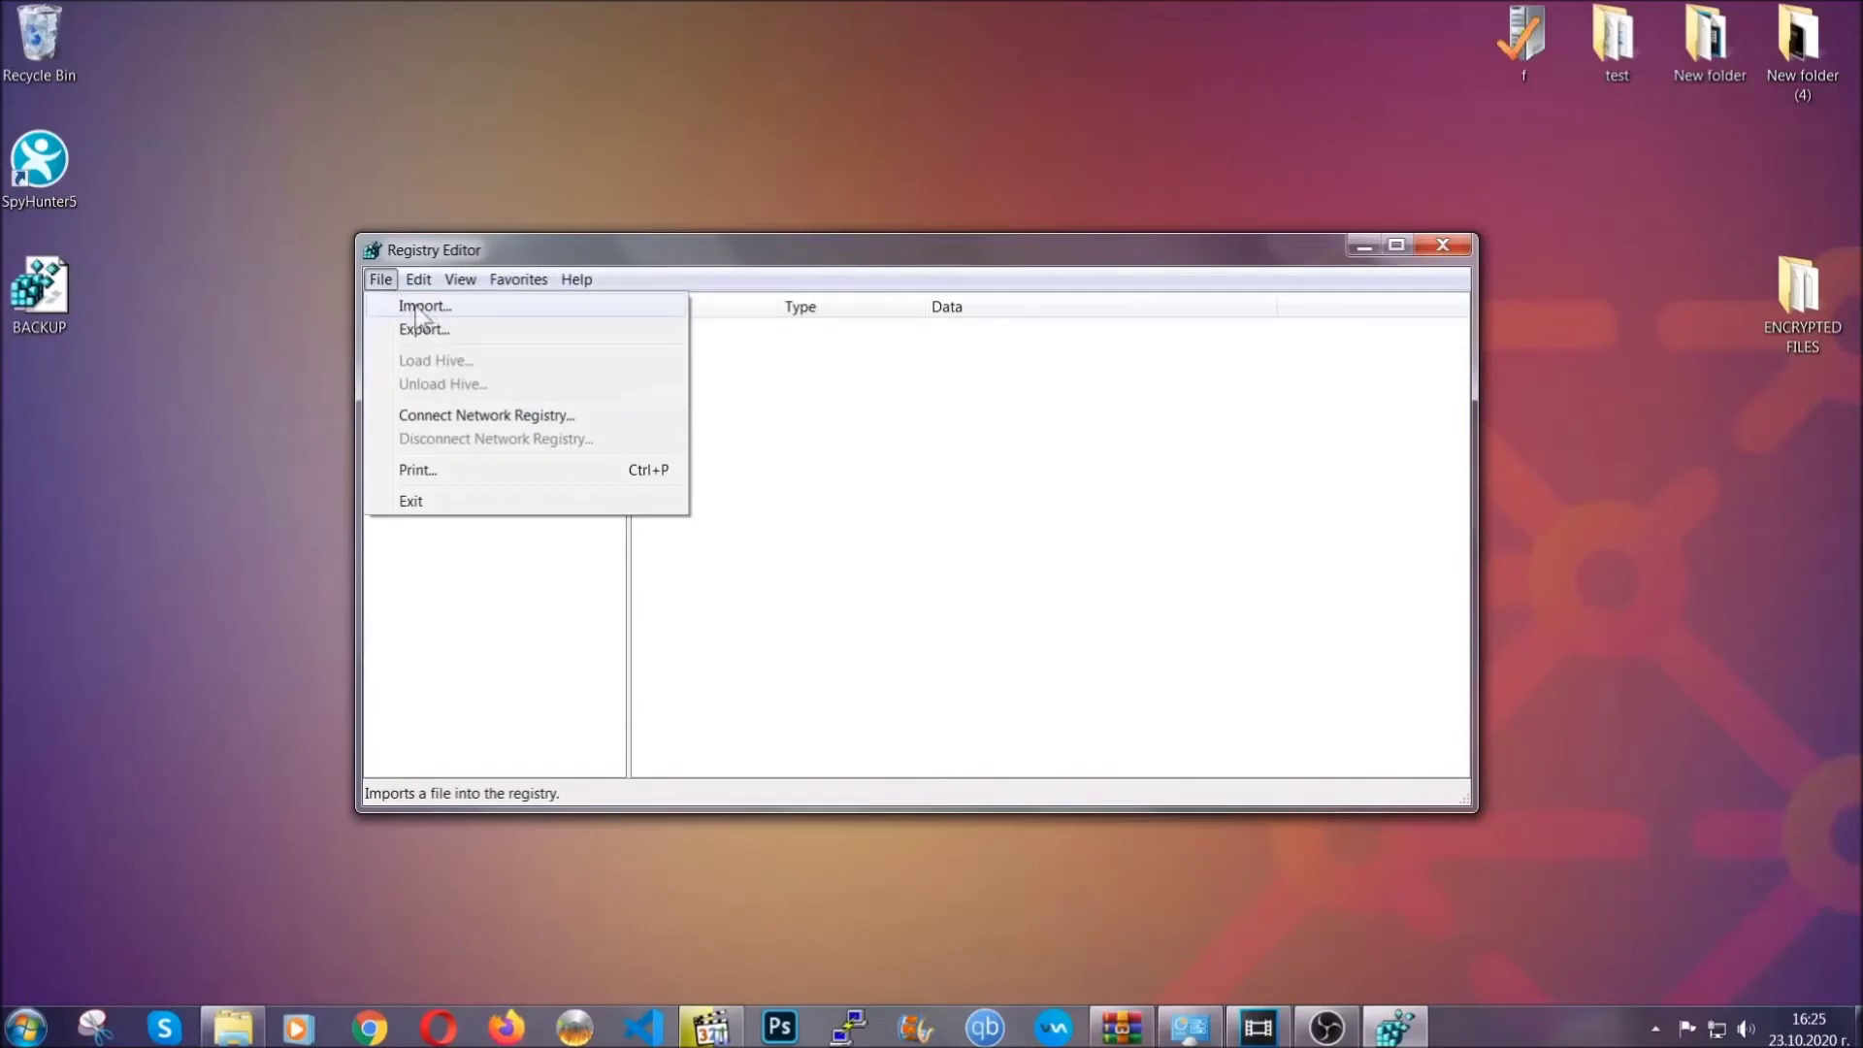
{"action": "left_click", "coordinate": [381, 281]}
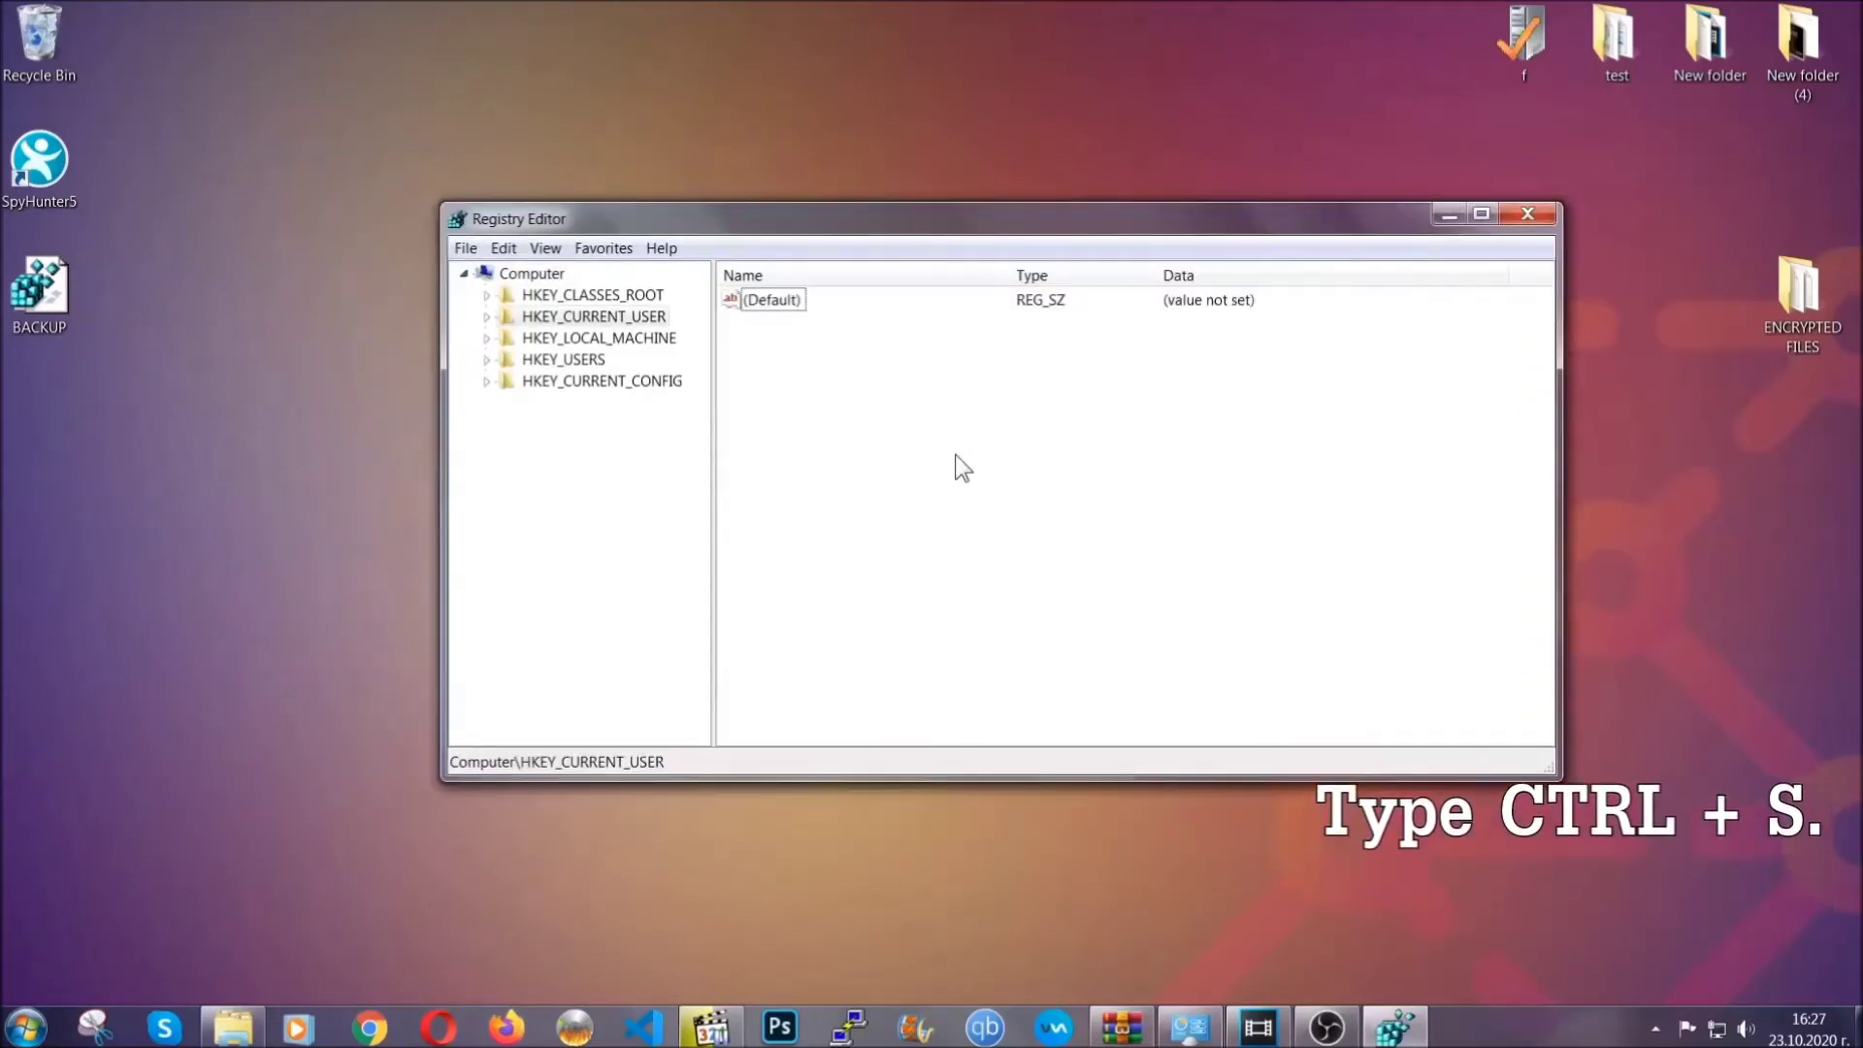
Search the registry for RunOnce, then open the CurrentVersion Run key listing THE VIRUS.
{"action": "key", "text": "ctrl+f"}
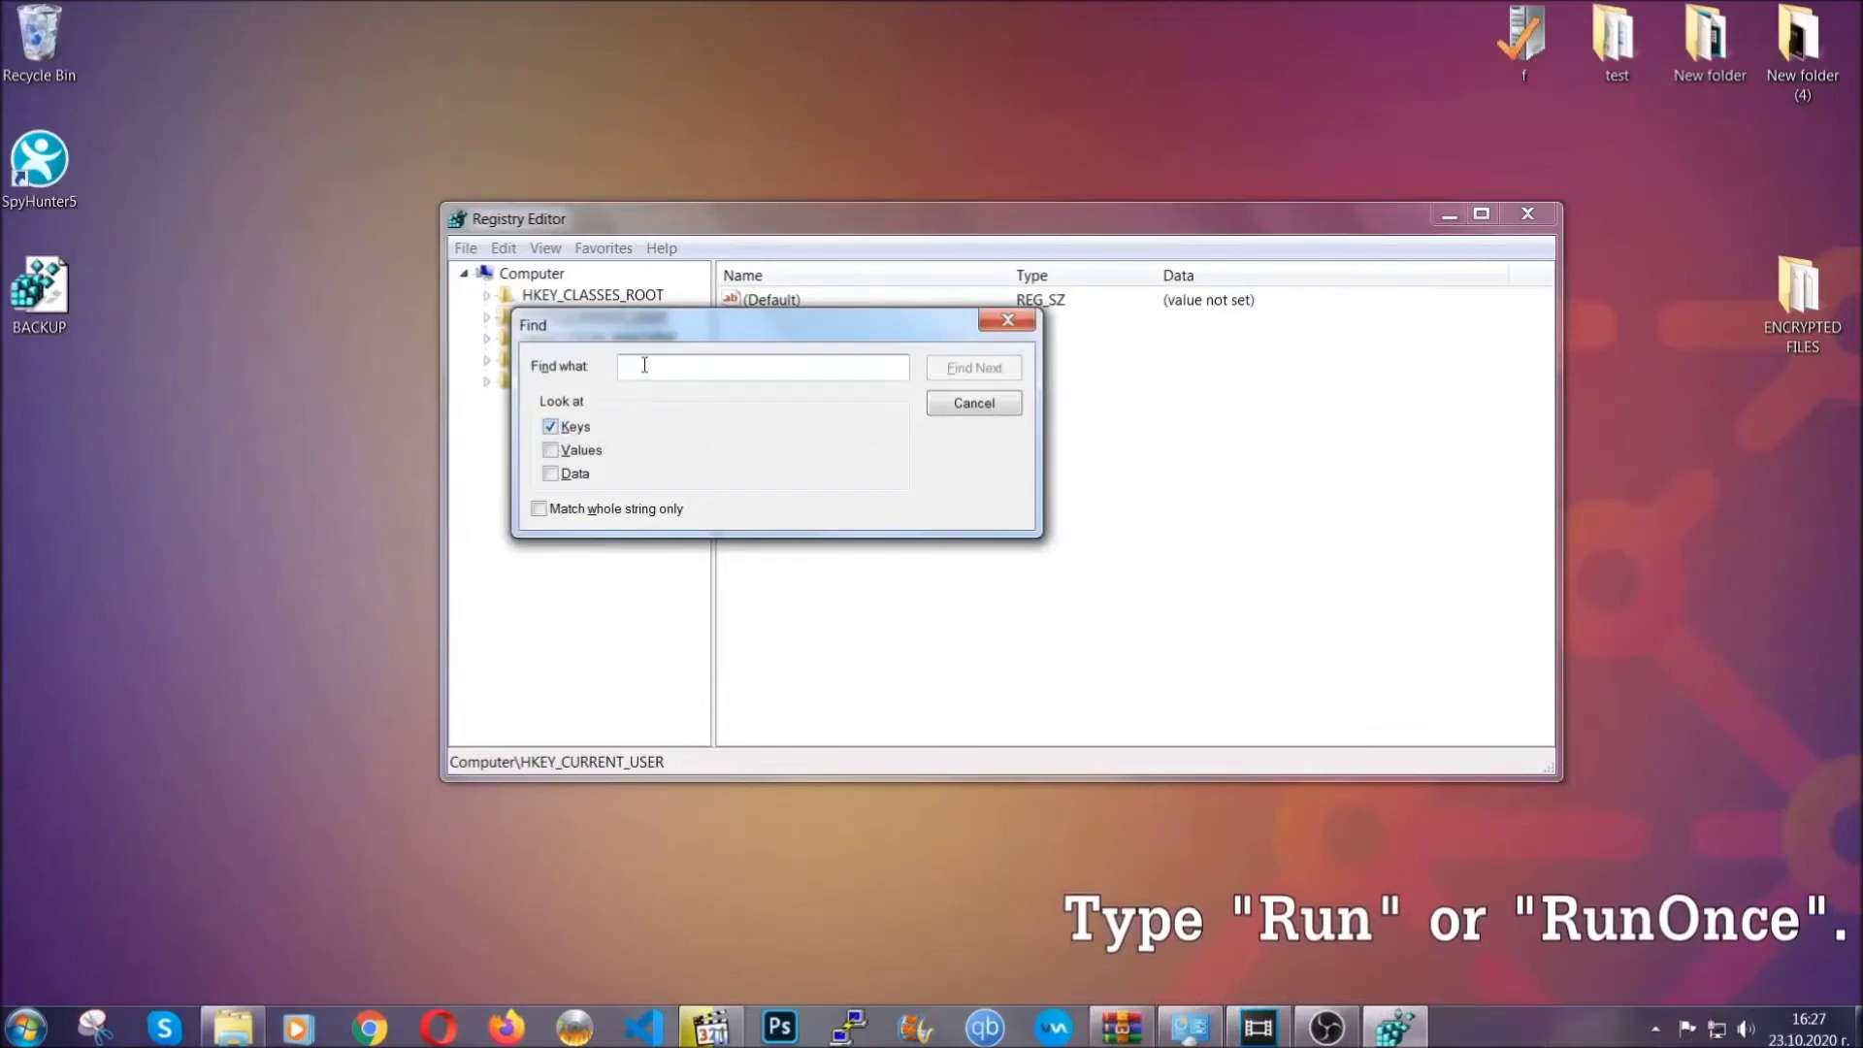
{"action": "type", "text": "RunOnce"}
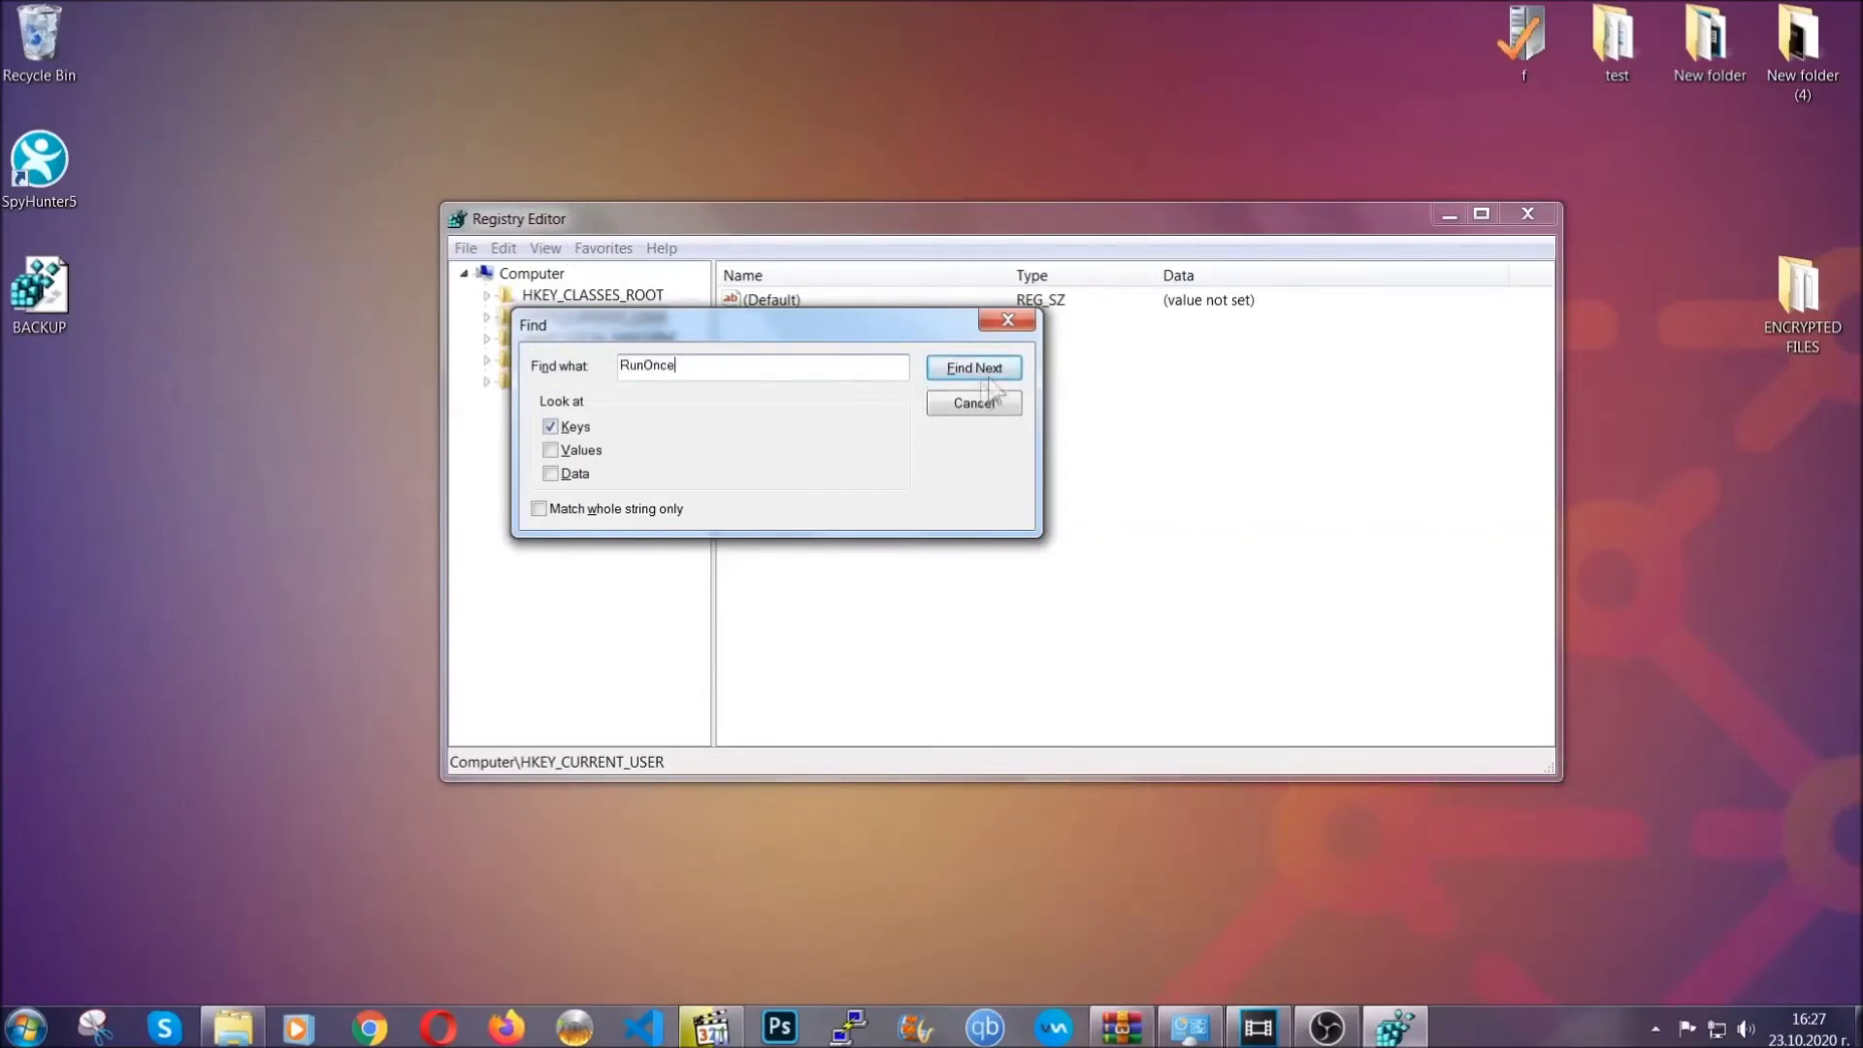
{"action": "left_click", "coordinate": [974, 368]}
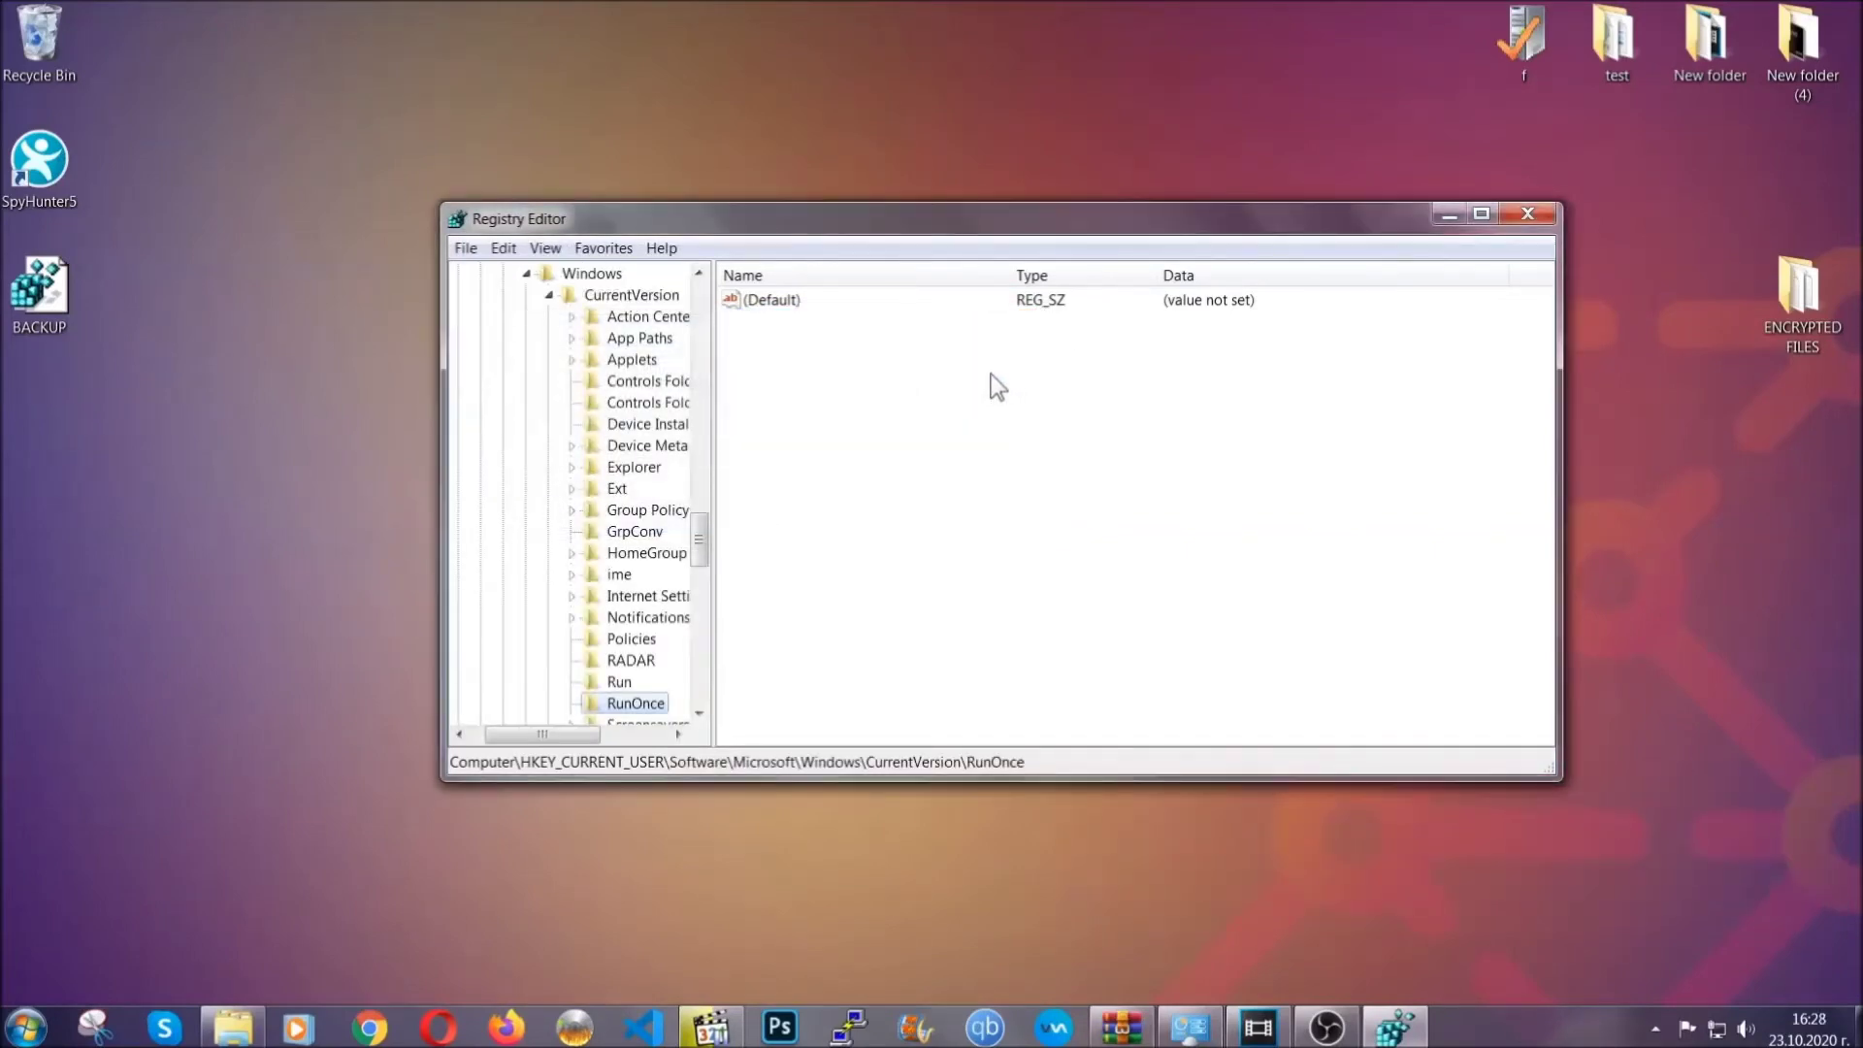
{"action": "left_click_drag", "start_coordinate": [703, 540], "coordinate": [704, 571]}
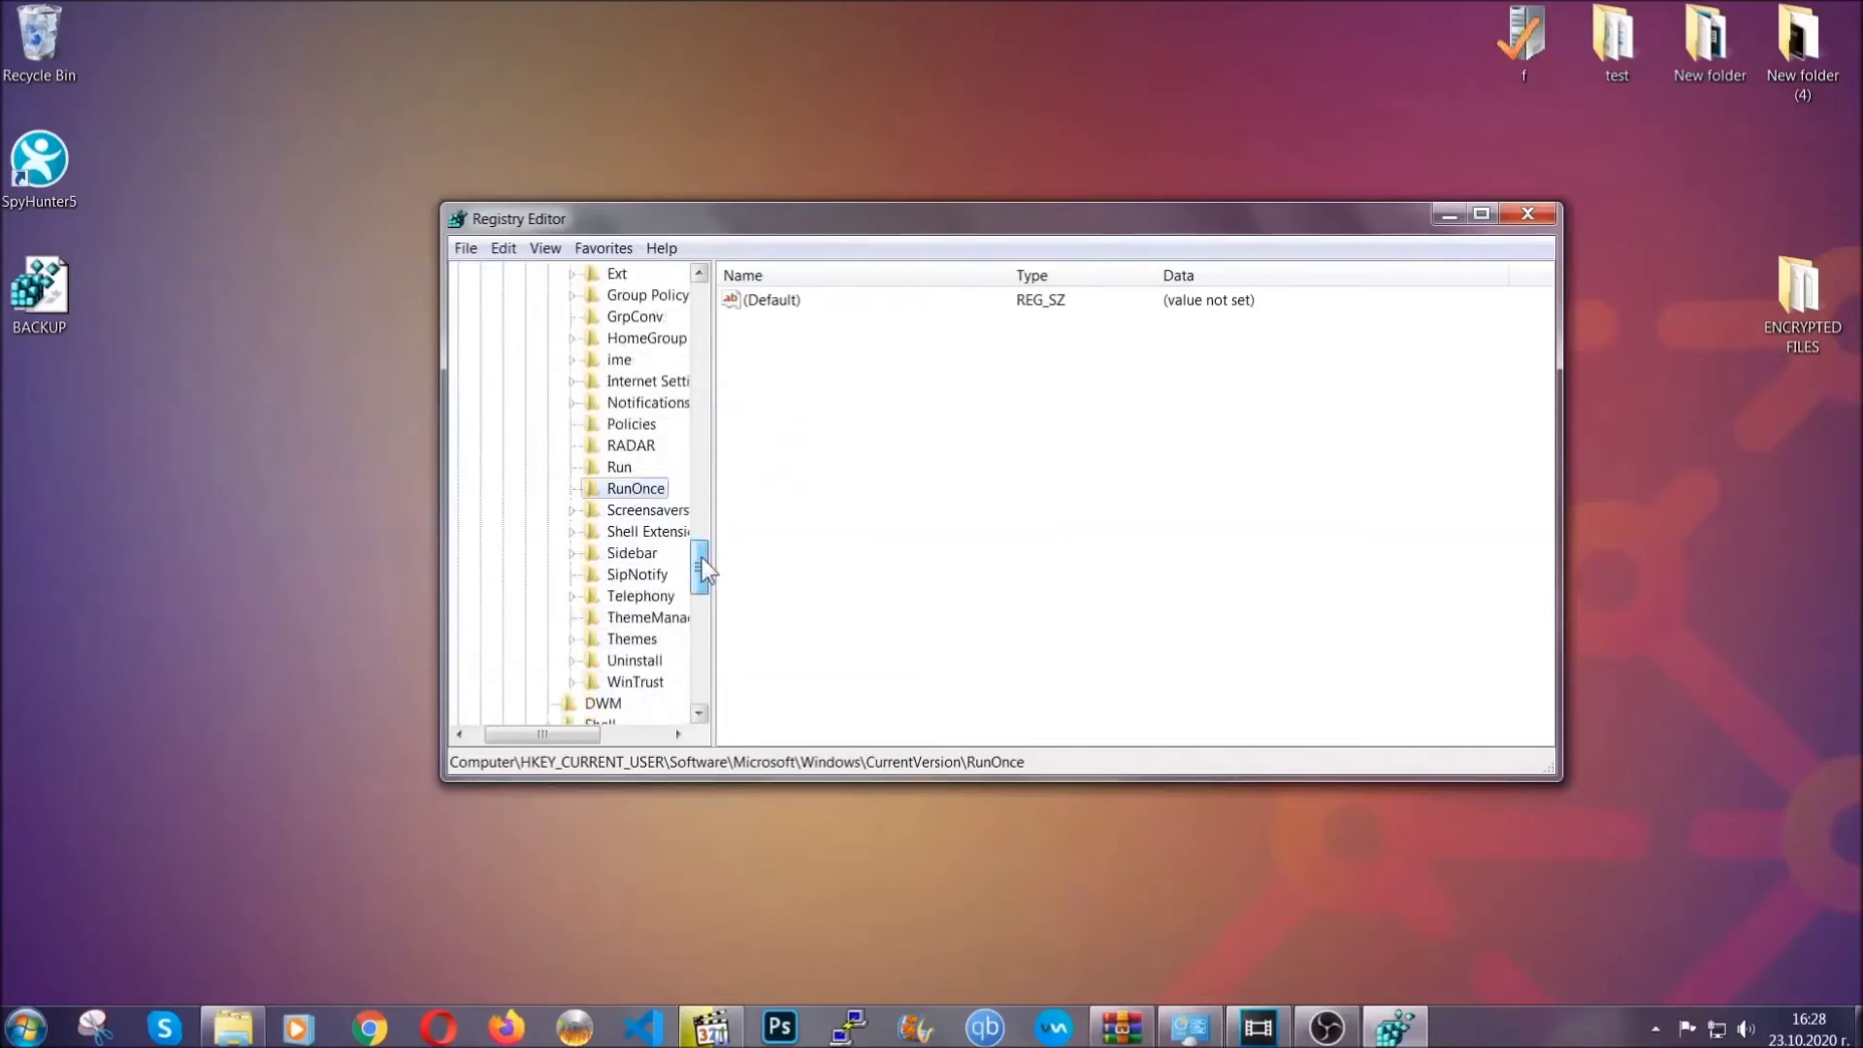
{"action": "left_click", "coordinate": [618, 468]}
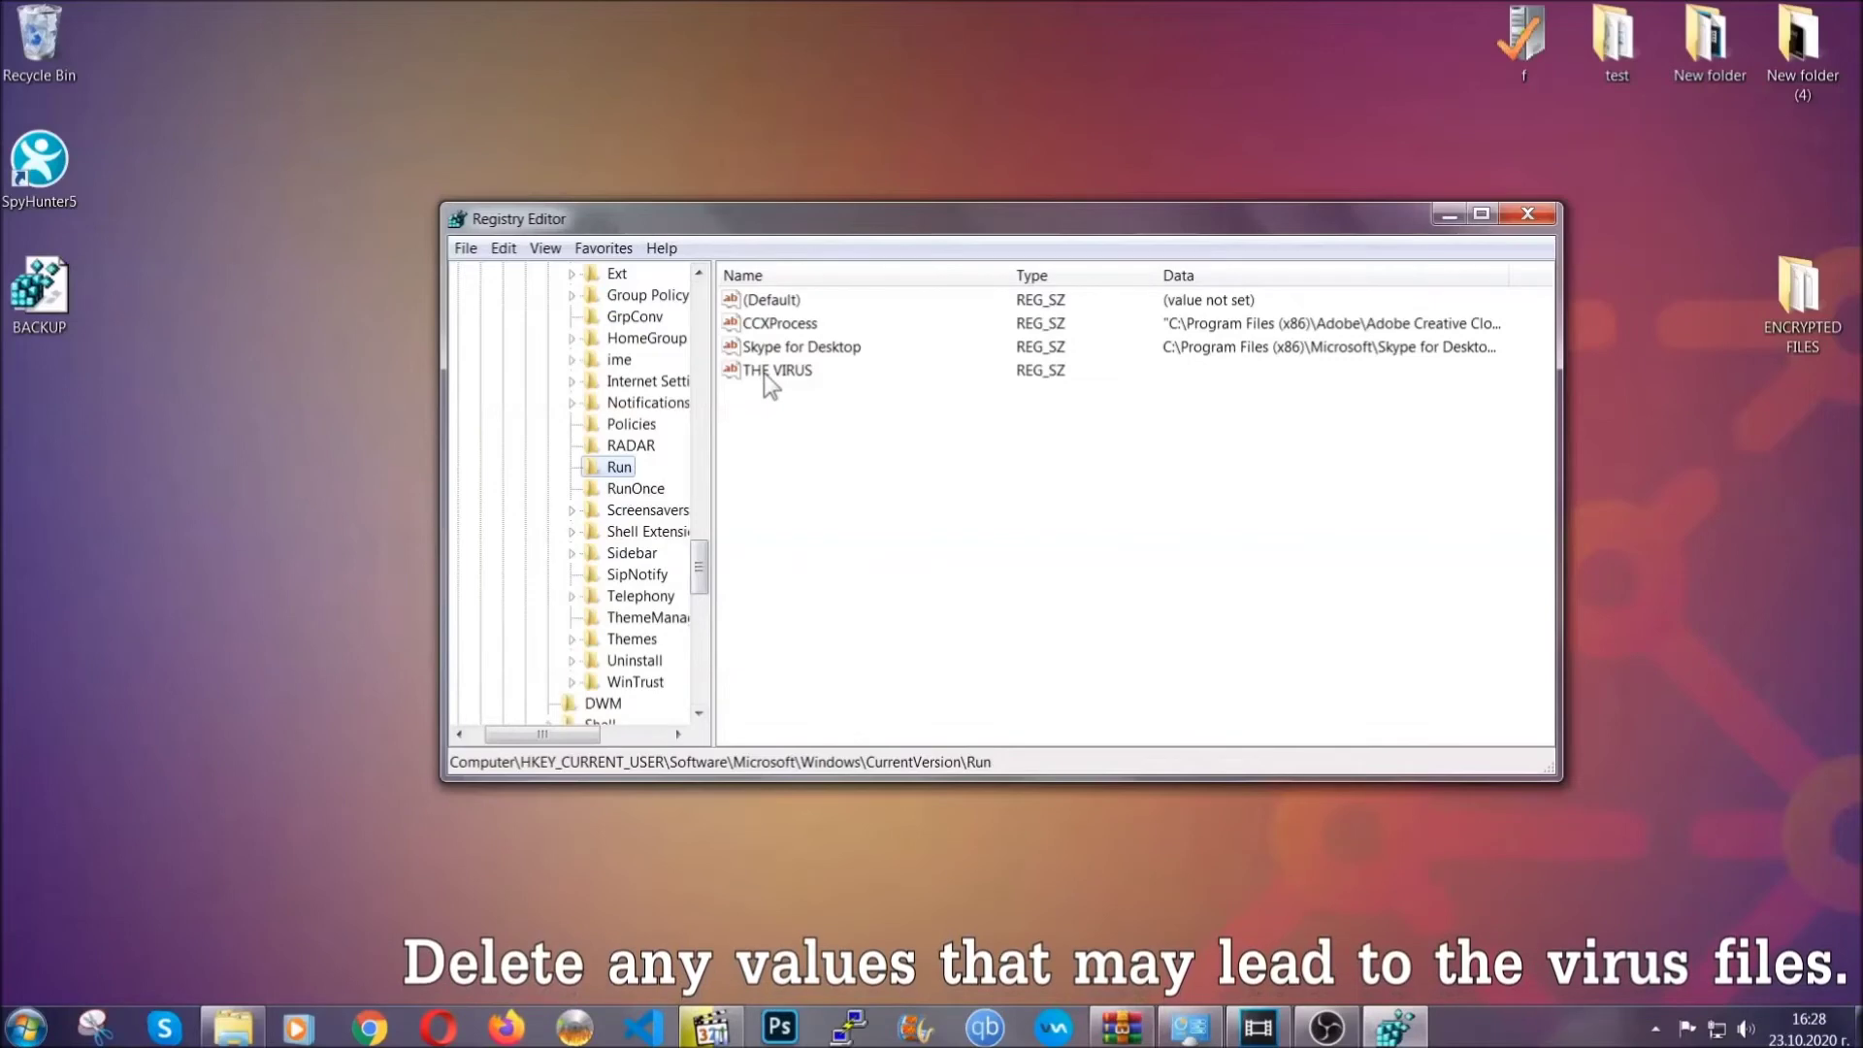
Delete THE VIRUS value from the Run key and confirm the deletion.
{"action": "left_click", "coordinate": [771, 369]}
{"action": "right_click", "coordinate": [765, 373]}
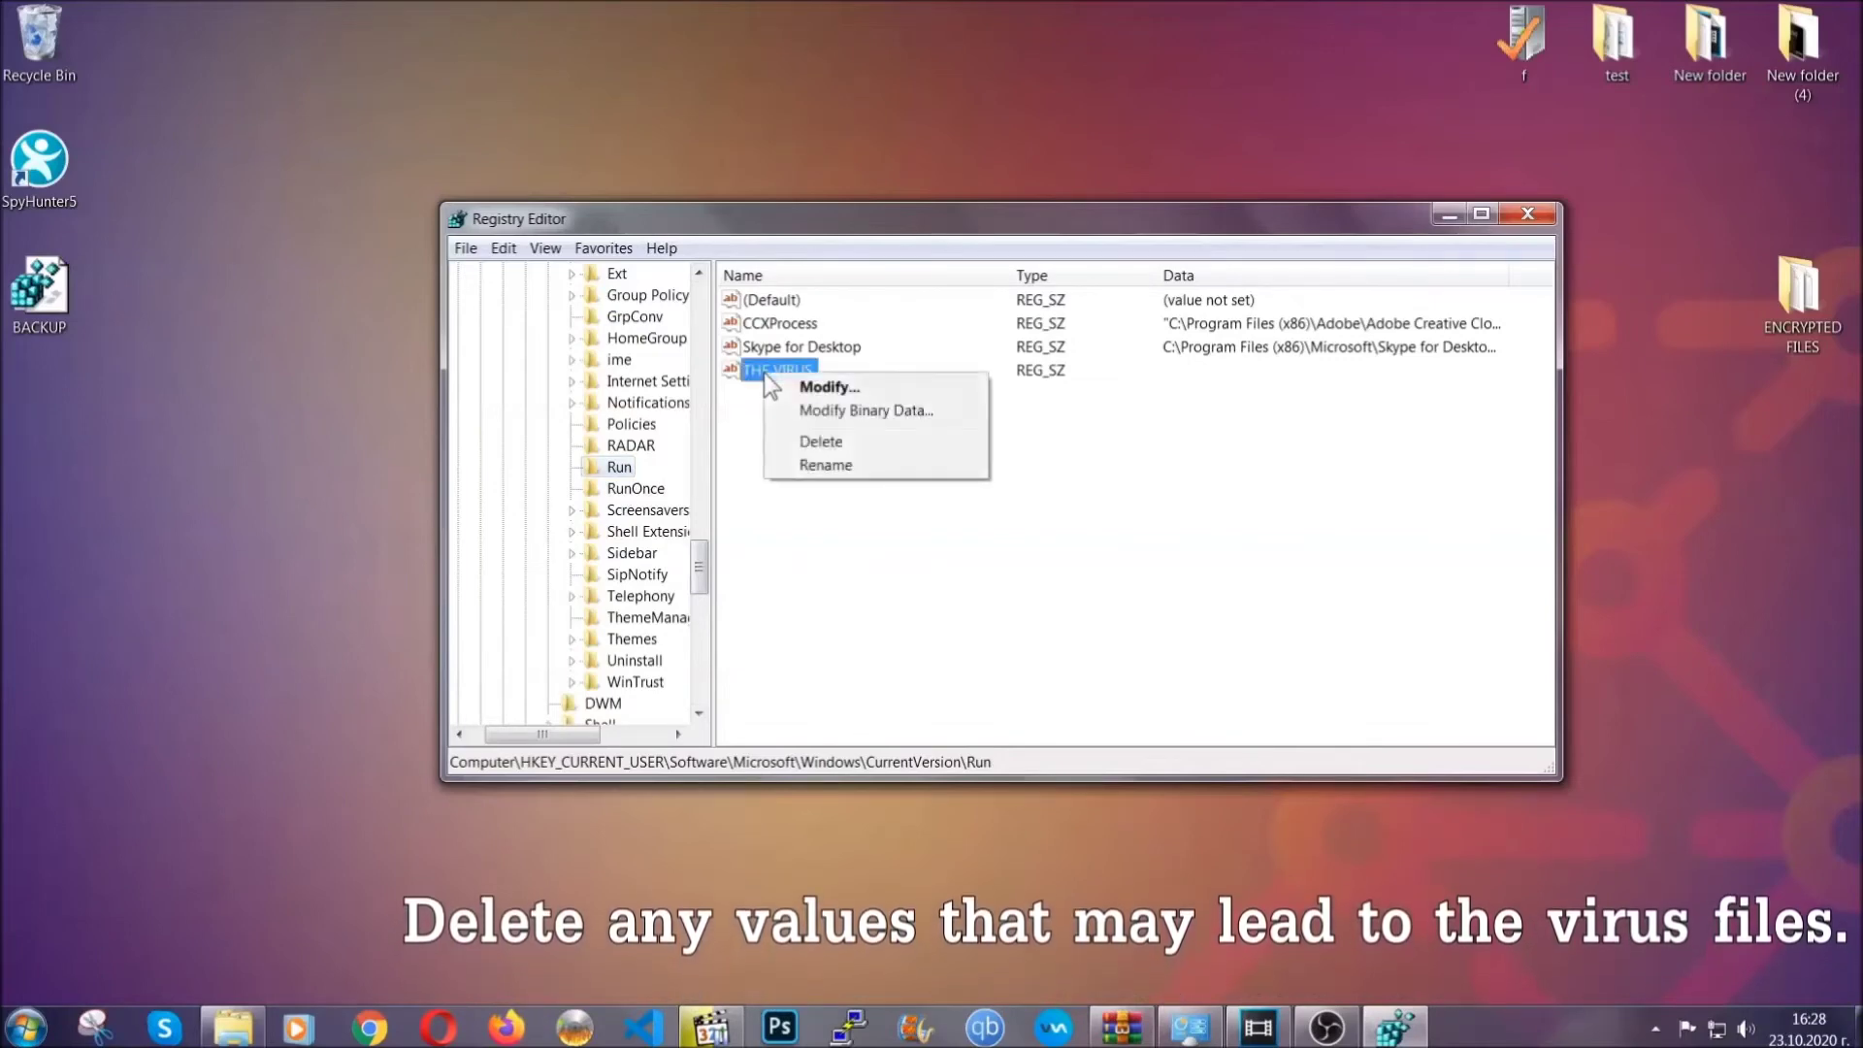
{"action": "left_click", "coordinate": [820, 441]}
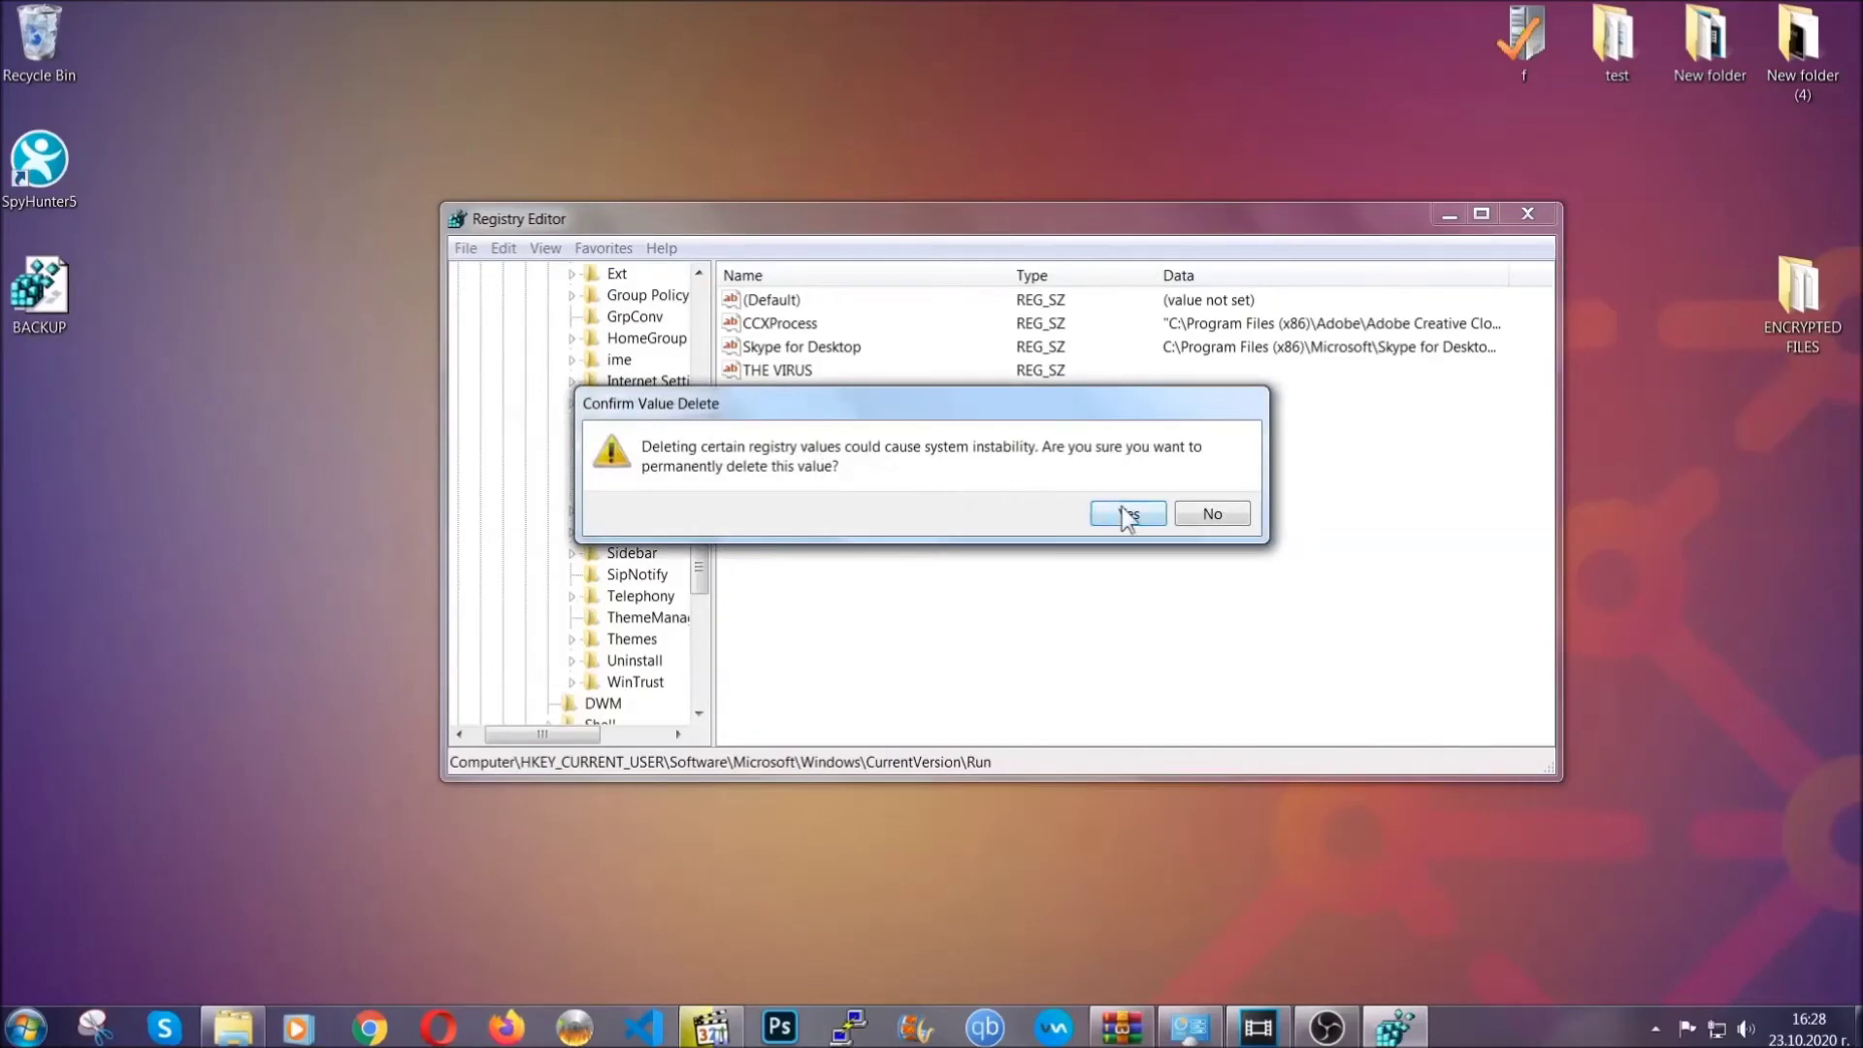
{"action": "left_click", "coordinate": [1129, 514]}
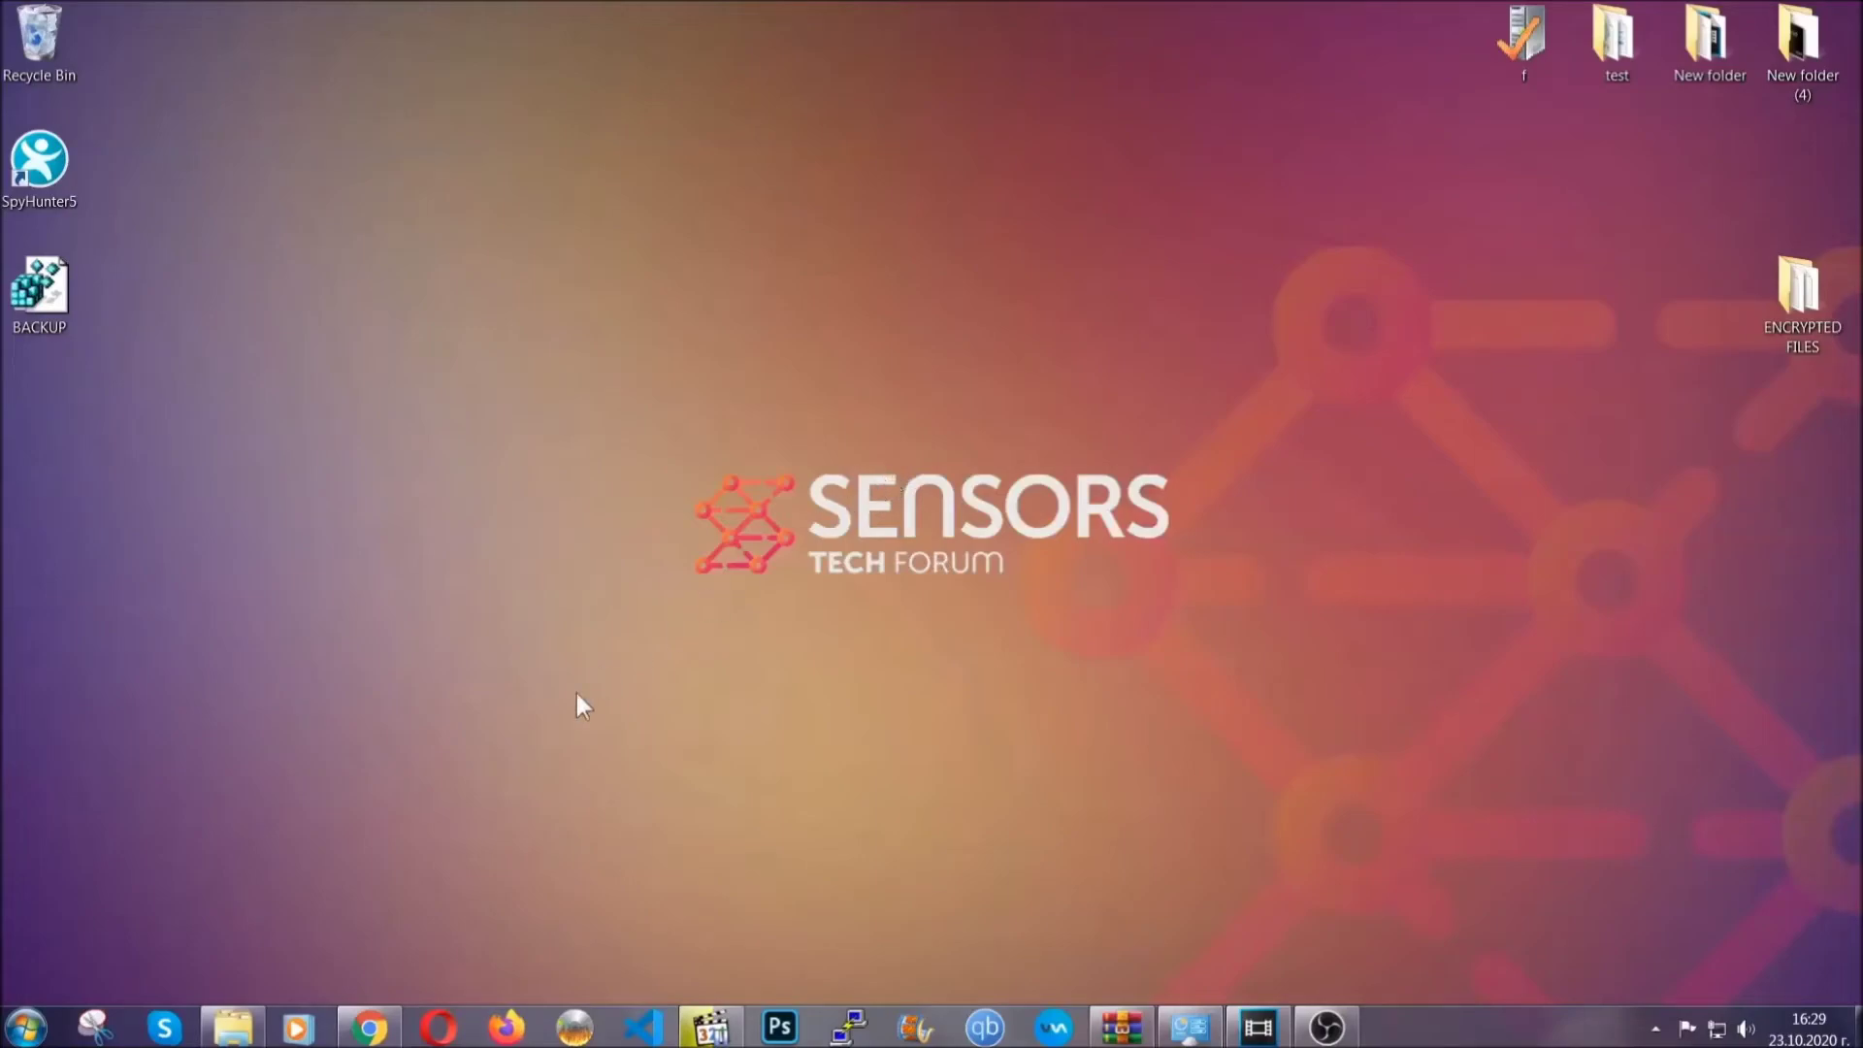
Bring Chrome forward, highlight the SensorsTechForum article URL, and expand Method 2, Restore Data via Windows Backup.
{"action": "left_click", "coordinate": [373, 1031]}
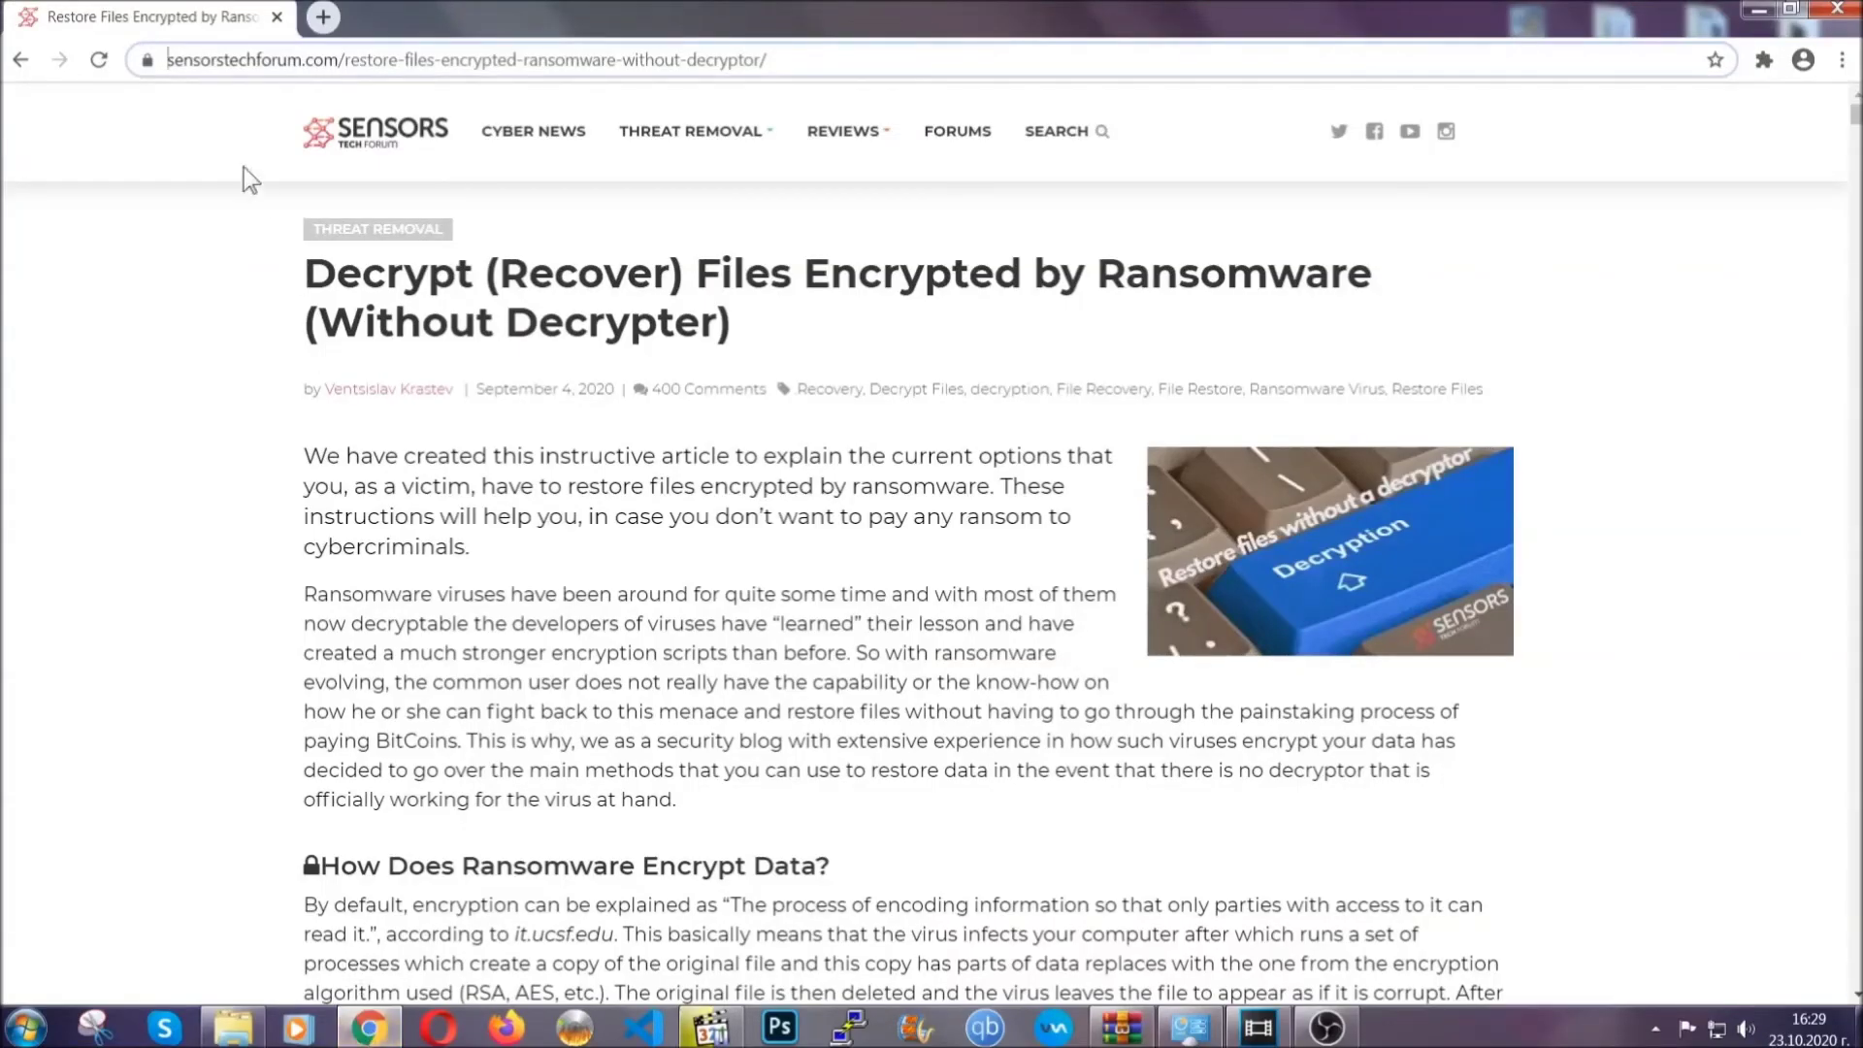
{"action": "left_click", "coordinate": [172, 60]}
{"action": "left_click_drag", "start_coordinate": [172, 60], "coordinate": [840, 68]}
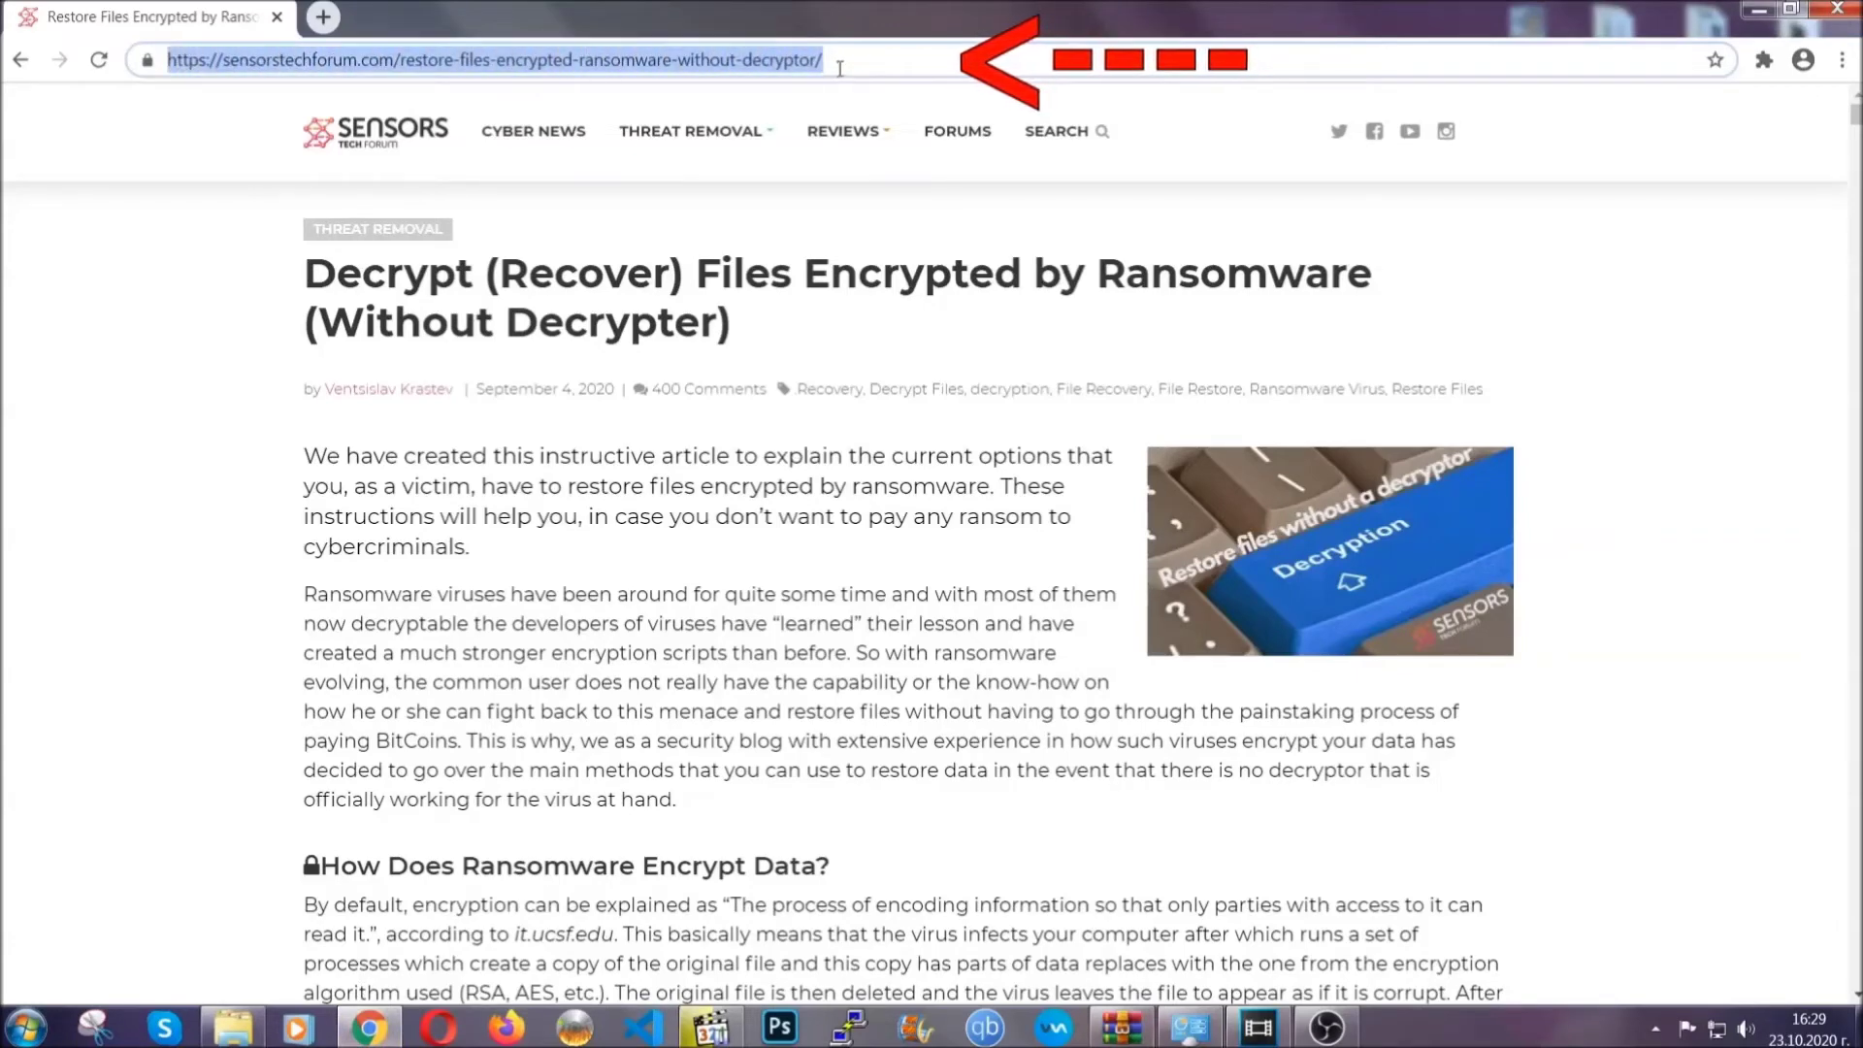
{"action": "mouse_move", "coordinate": [844, 131]}
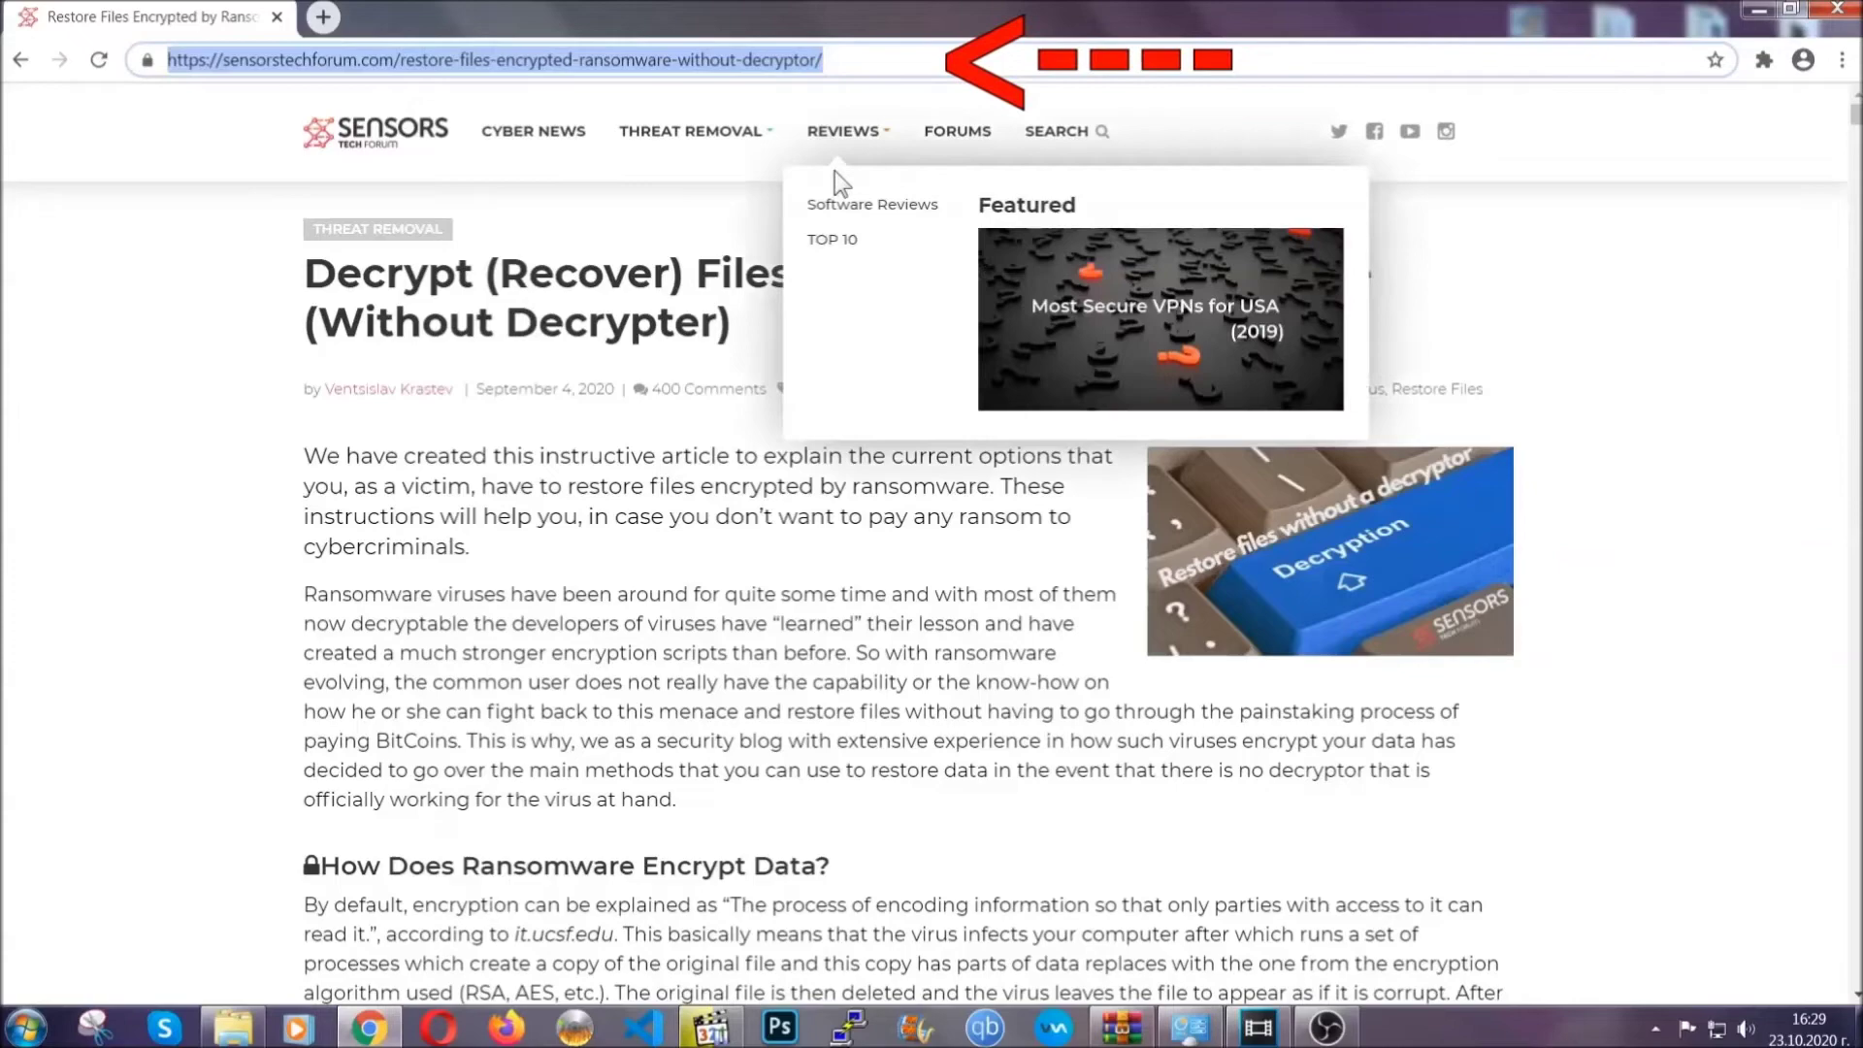
{"action": "scroll", "coordinate": [959, 531], "scroll_direction": "down", "scroll_amount": 3}
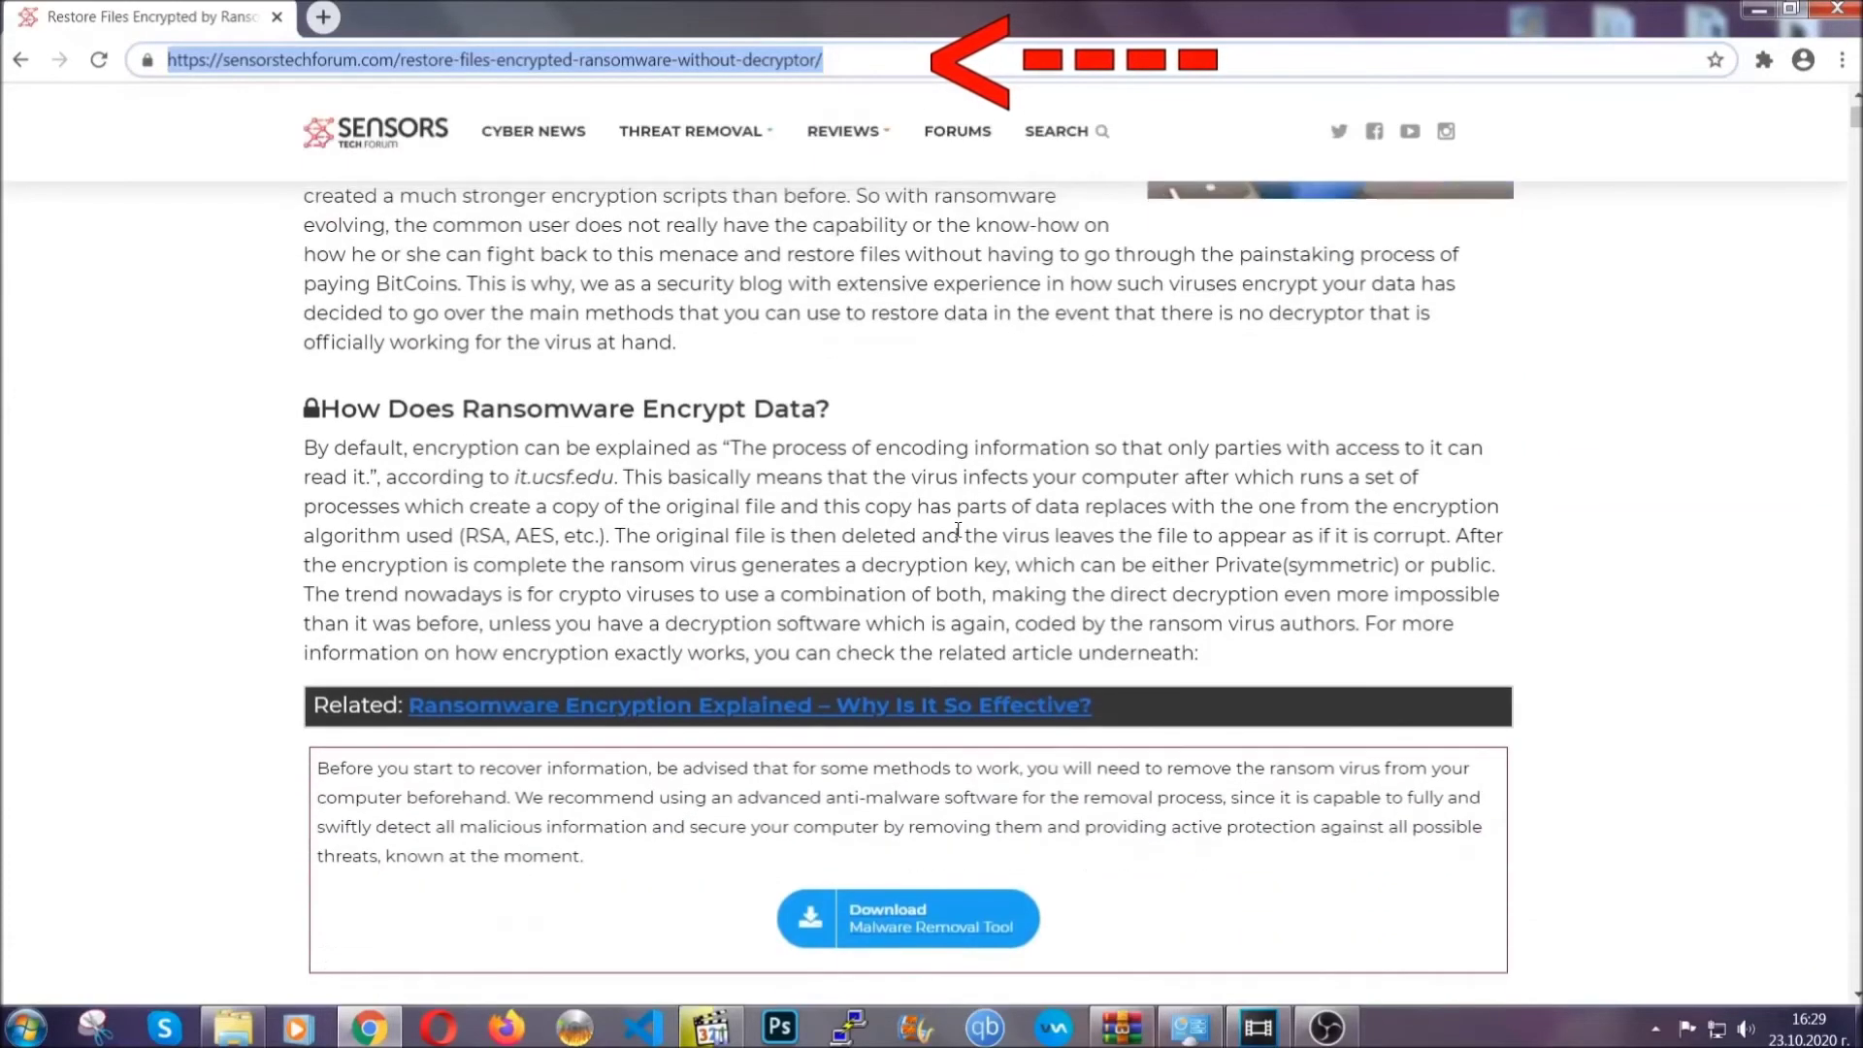
{"action": "scroll", "coordinate": [958, 531], "scroll_direction": "down", "scroll_amount": 3}
{"action": "scroll", "coordinate": [957, 531], "scroll_direction": "down", "scroll_amount": 3}
{"action": "scroll", "coordinate": [957, 531], "scroll_direction": "down", "scroll_amount": 3}
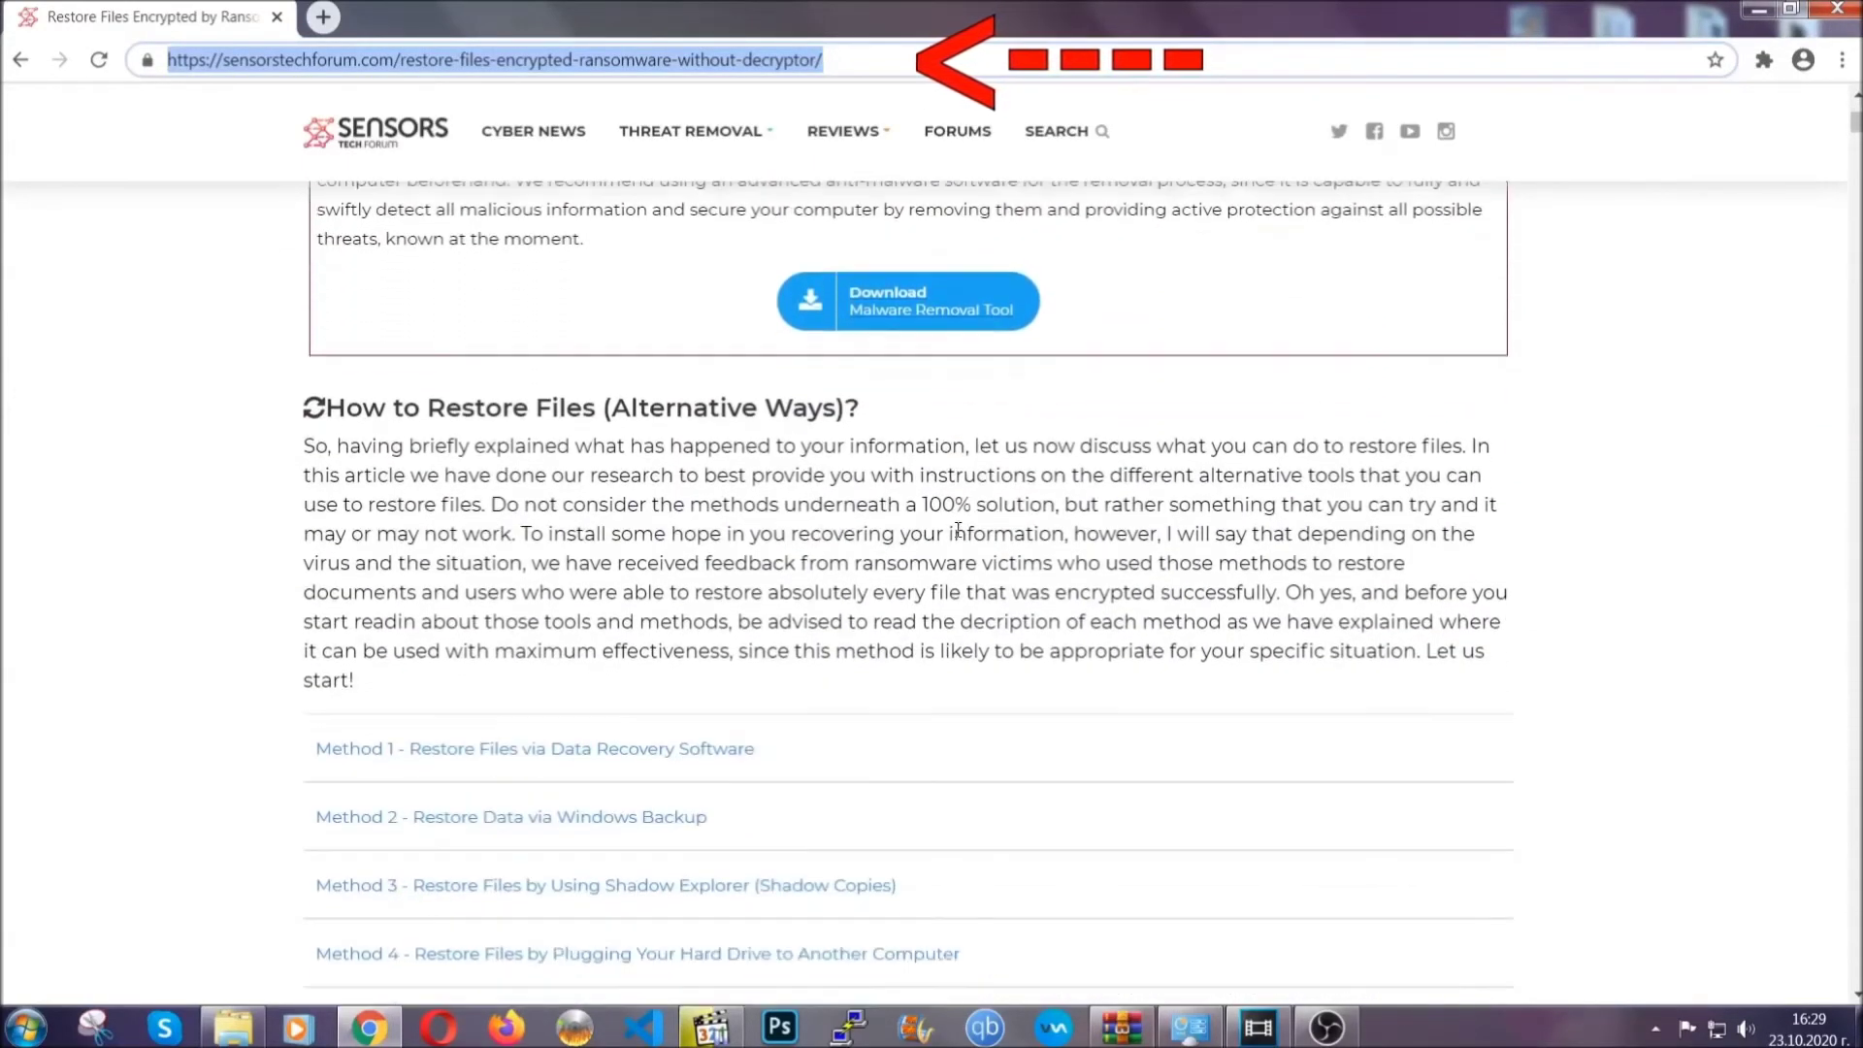
{"action": "scroll", "coordinate": [958, 532], "scroll_direction": "down", "scroll_amount": 2}
{"action": "scroll", "coordinate": [931, 546], "scroll_direction": "down", "scroll_amount": 3}
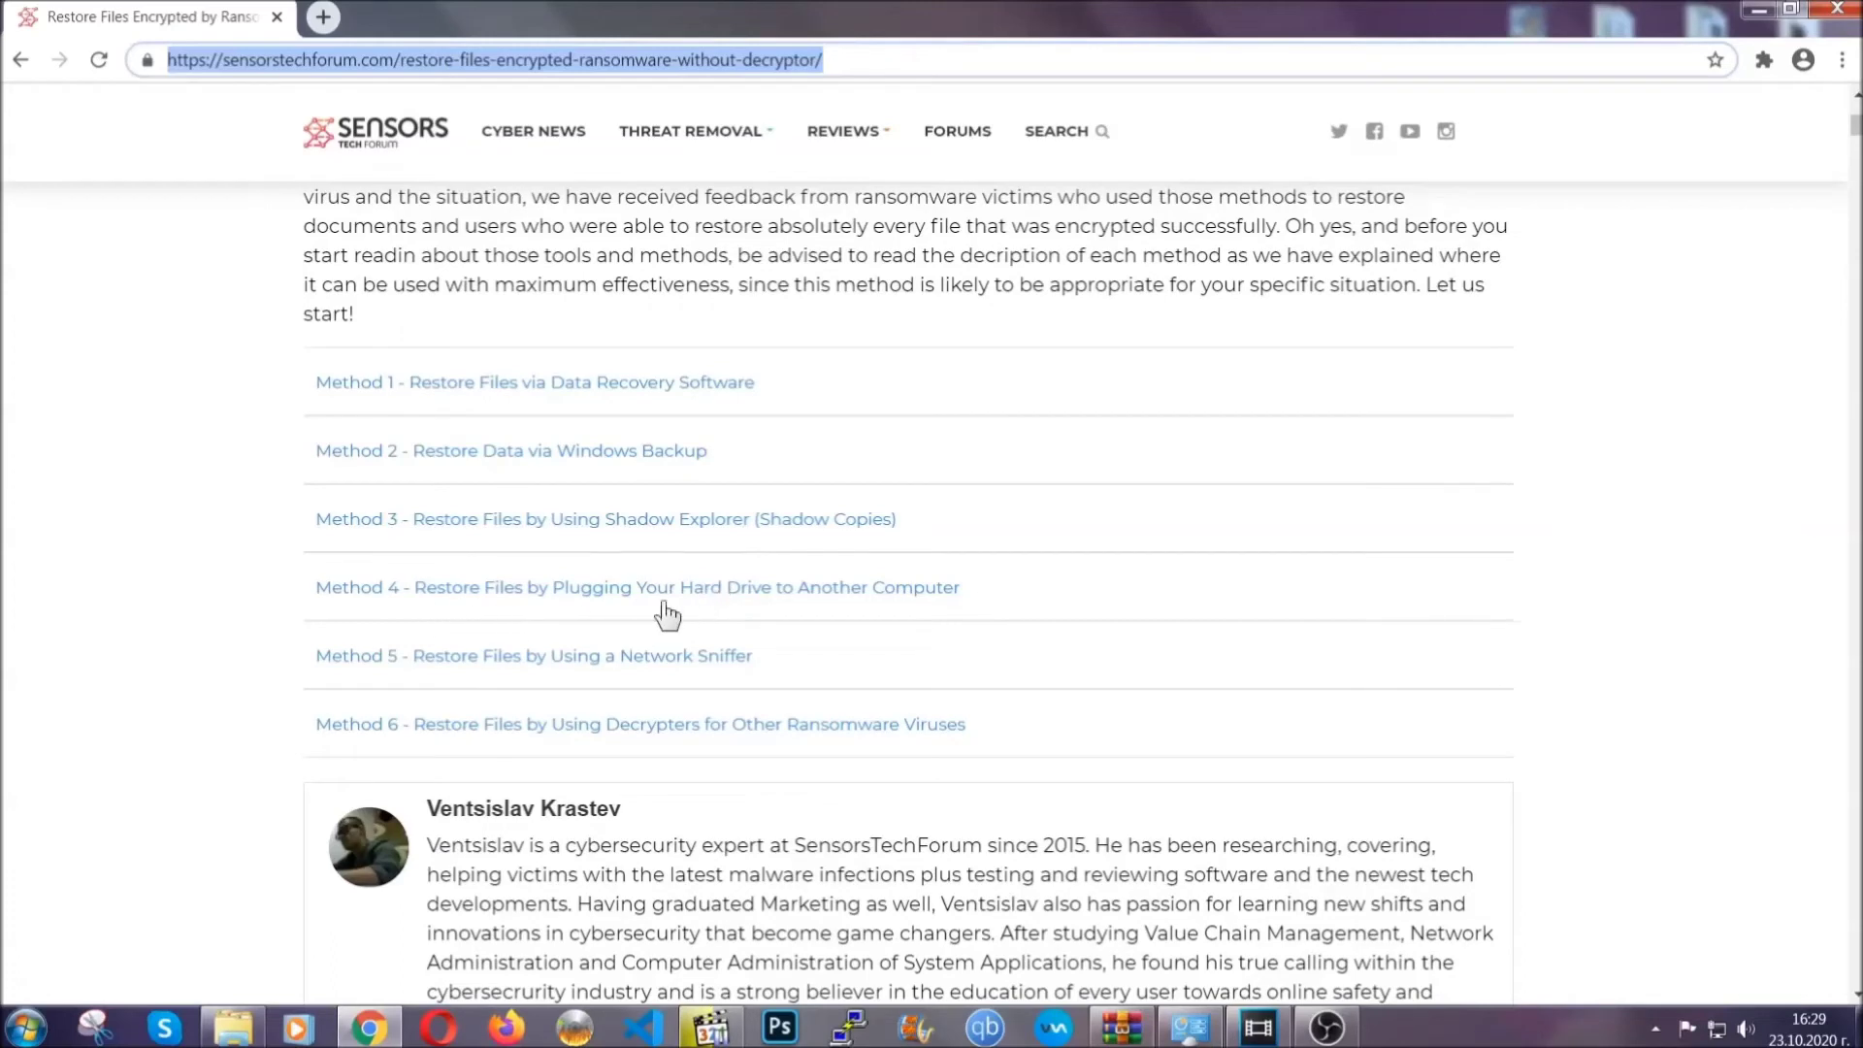
{"action": "left_click", "coordinate": [576, 450]}
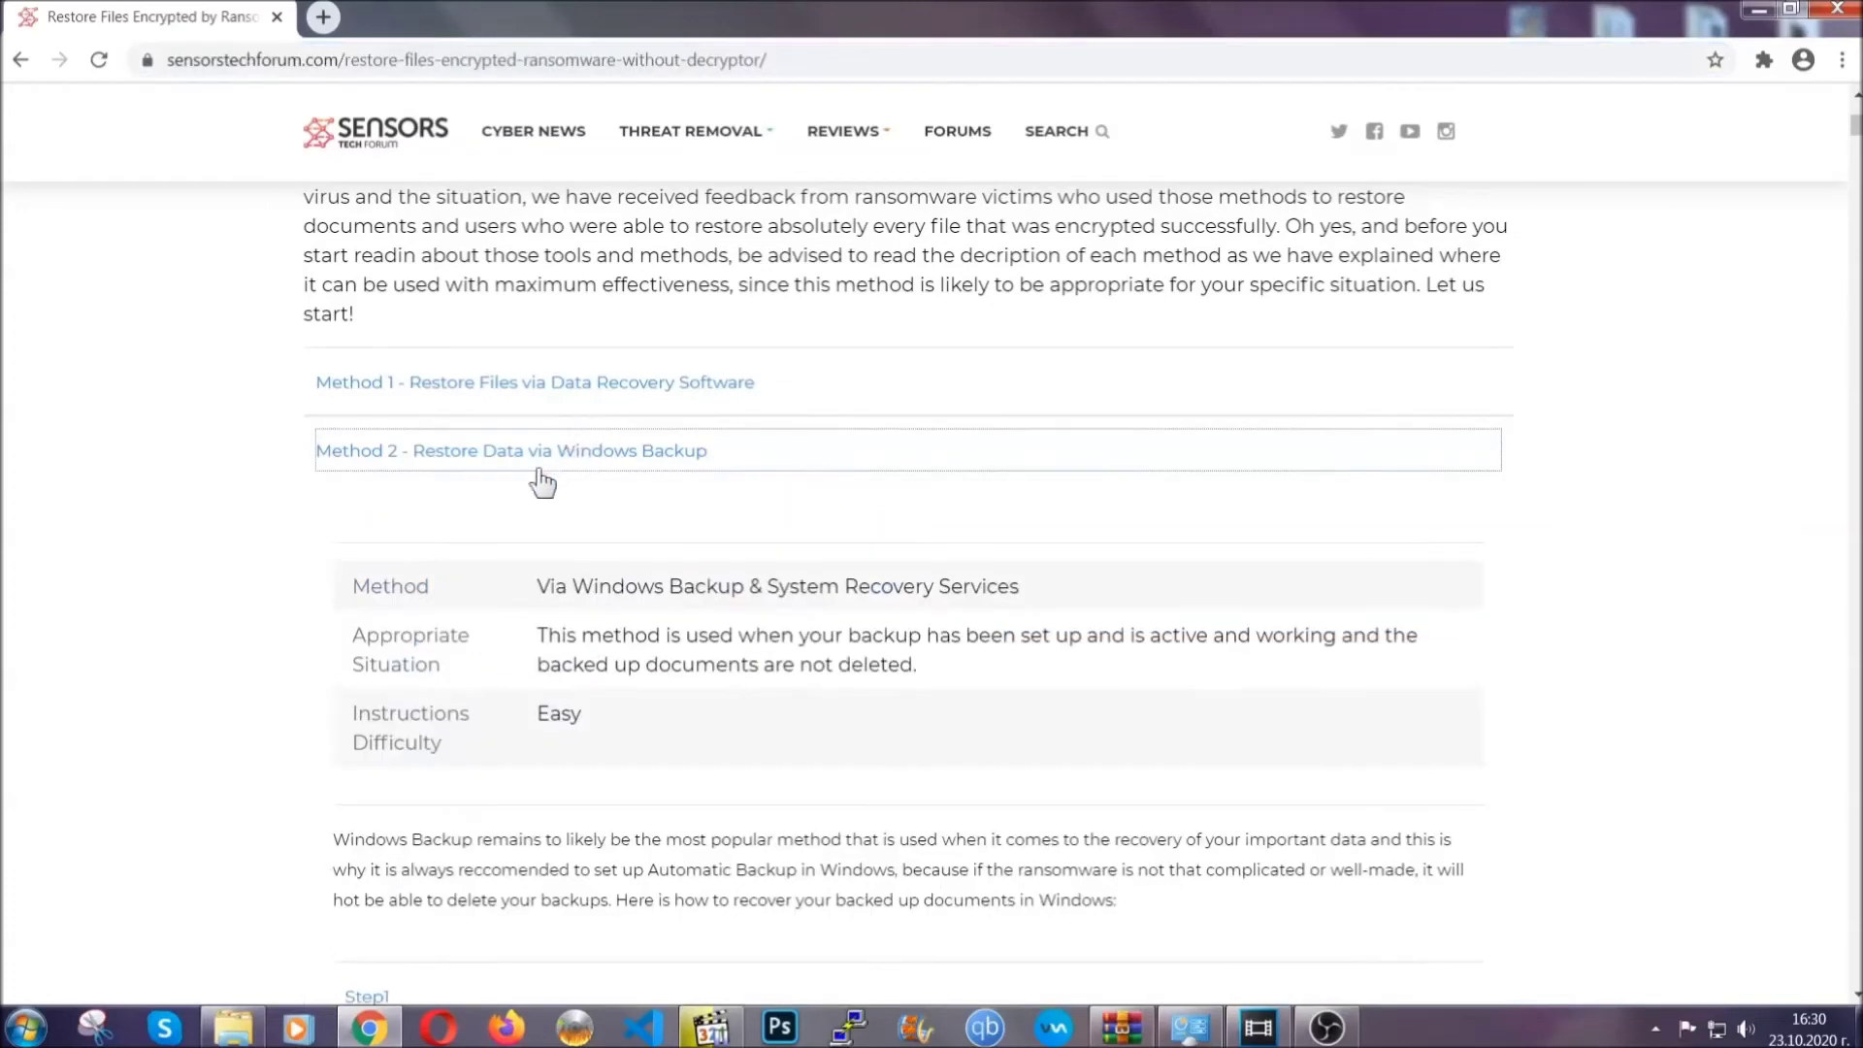
Expand Steps 1, 2 and 3 of the Windows Backup method, then minimize Chrome to the desktop.
{"action": "left_click_drag", "start_coordinate": [538, 583], "coordinate": [652, 720]}
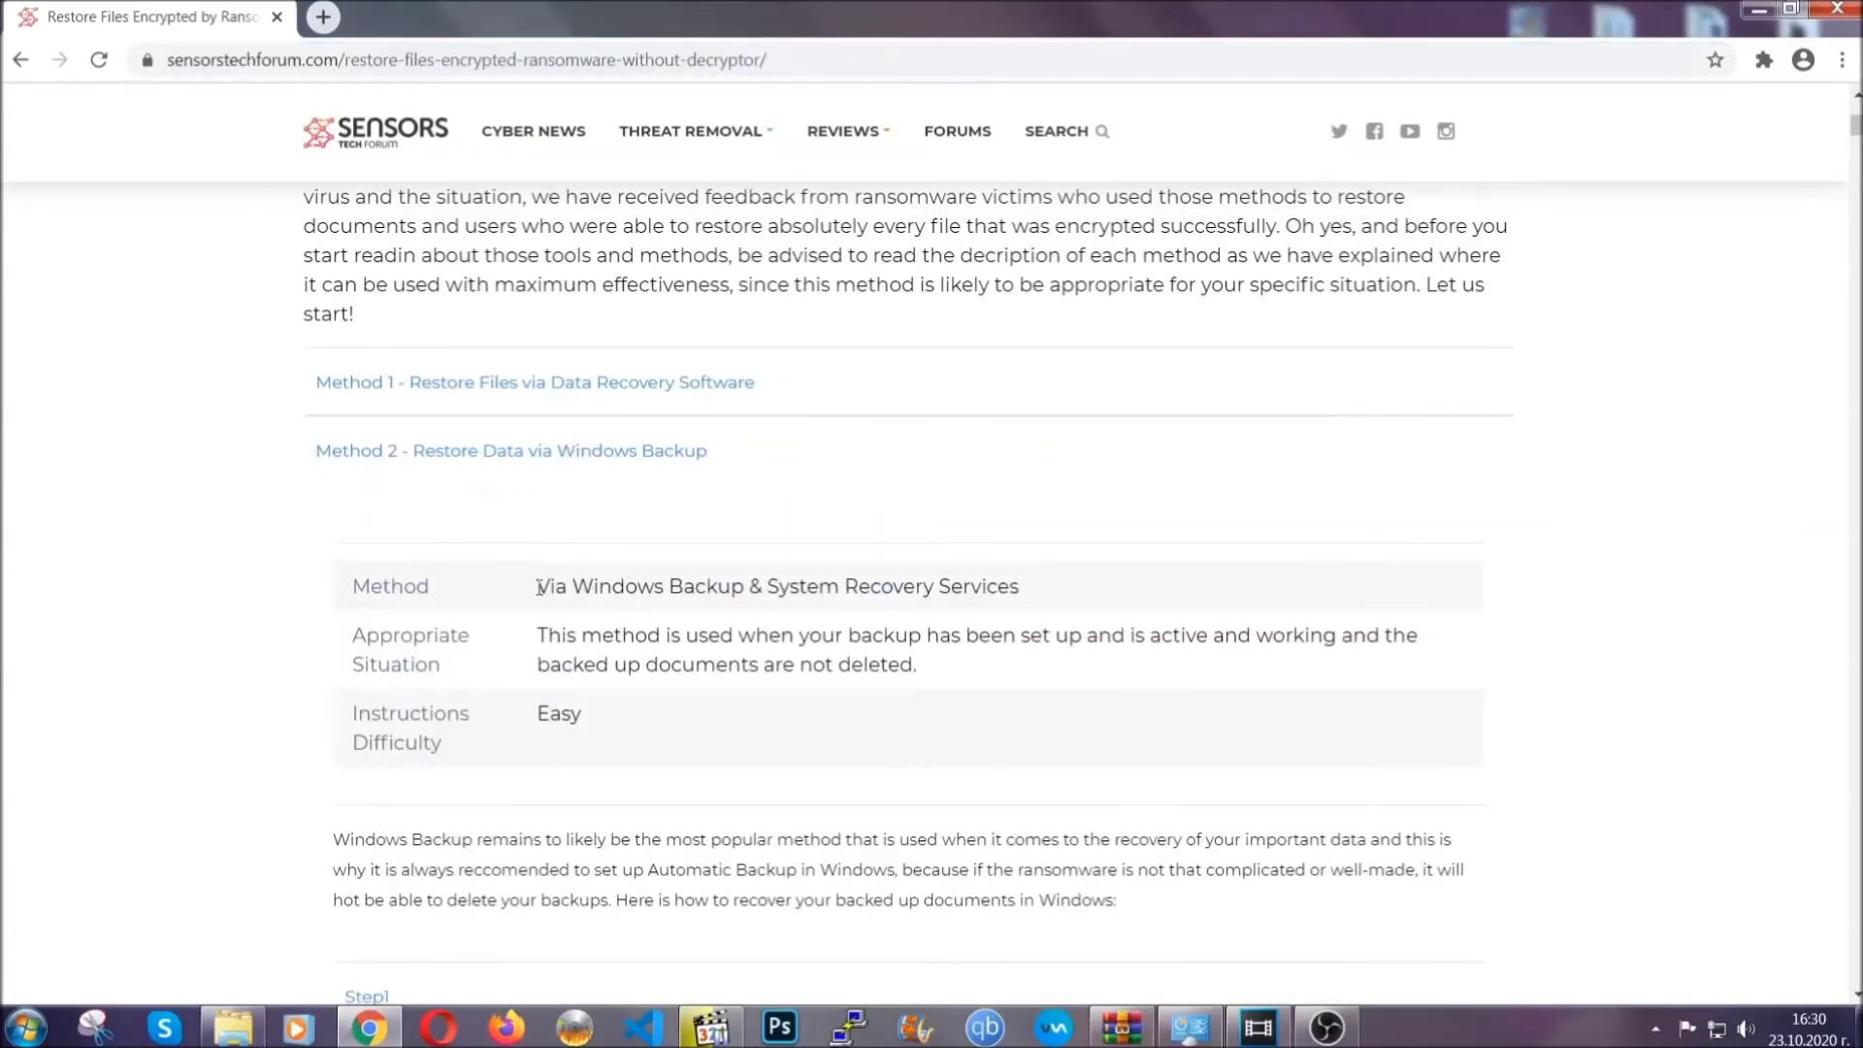
{"action": "left_click", "coordinate": [660, 730]}
{"action": "scroll", "coordinate": [664, 723], "scroll_direction": "down", "scroll_amount": 3}
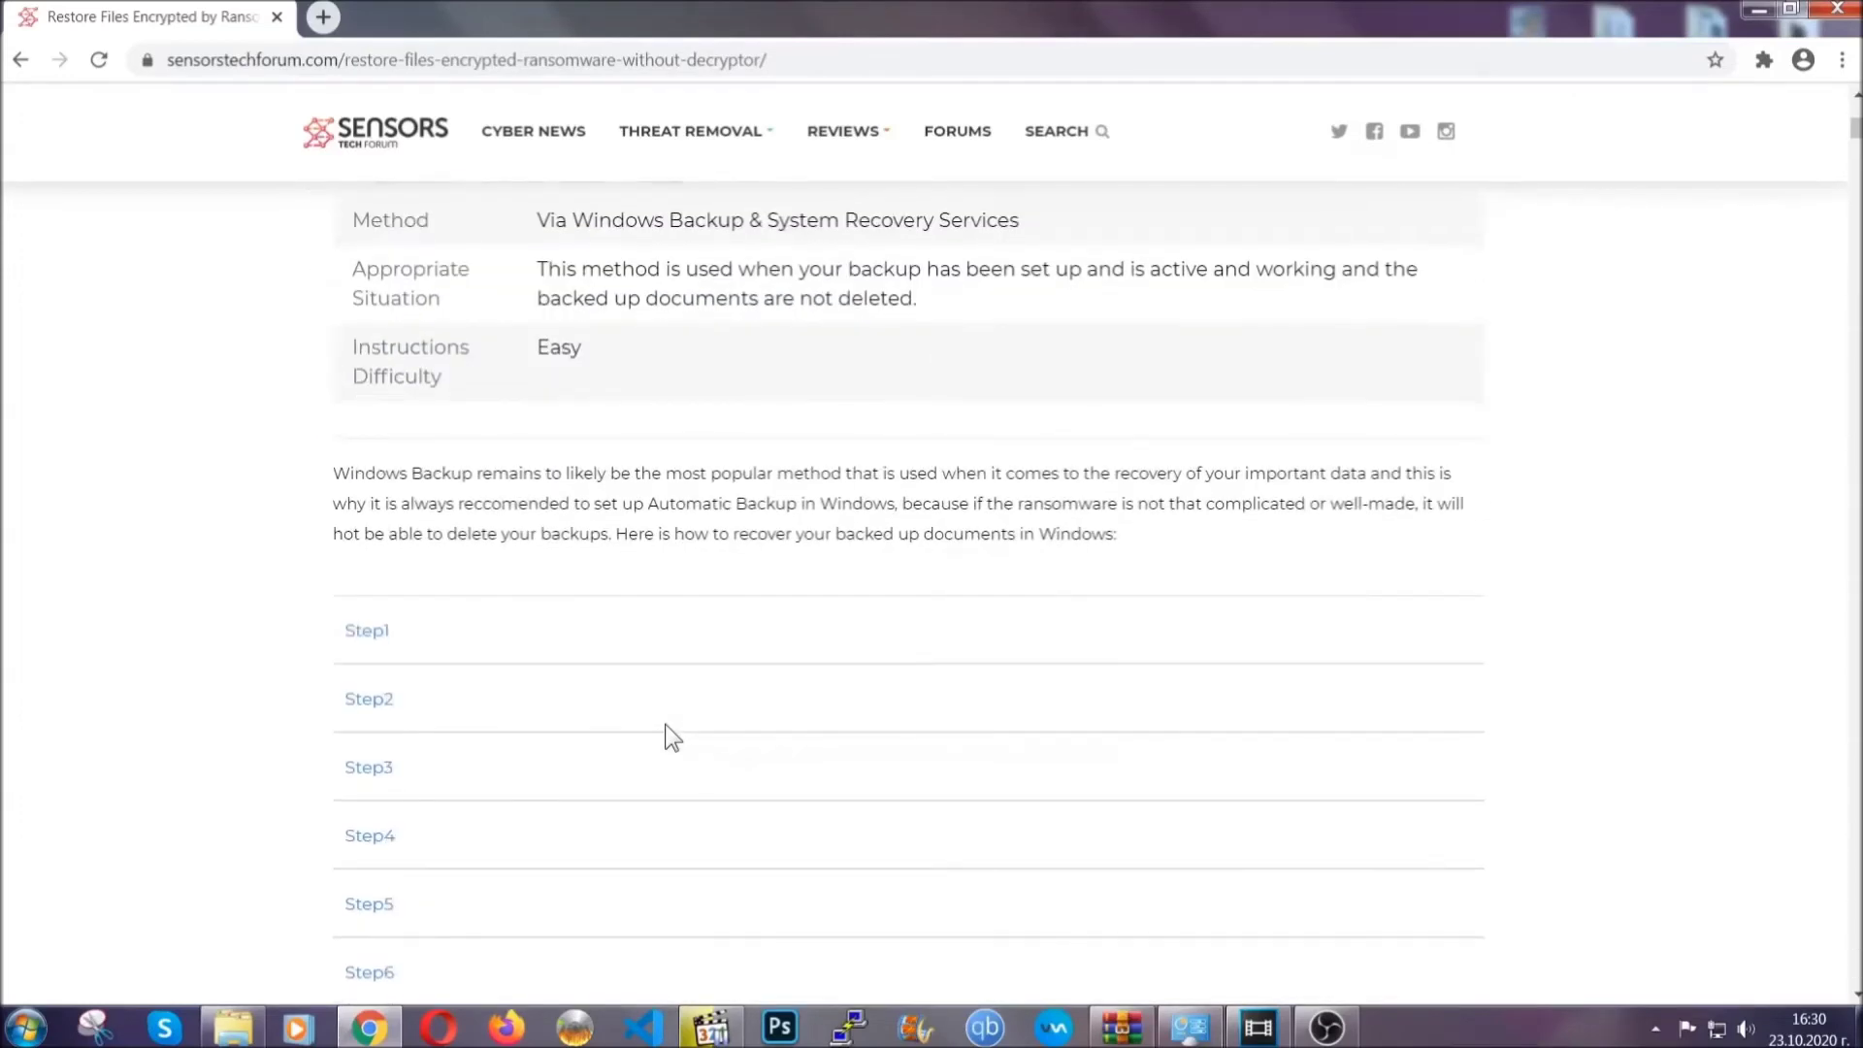
{"action": "scroll", "coordinate": [665, 724], "scroll_direction": "down", "scroll_amount": 1}
{"action": "left_click", "coordinate": [382, 510]}
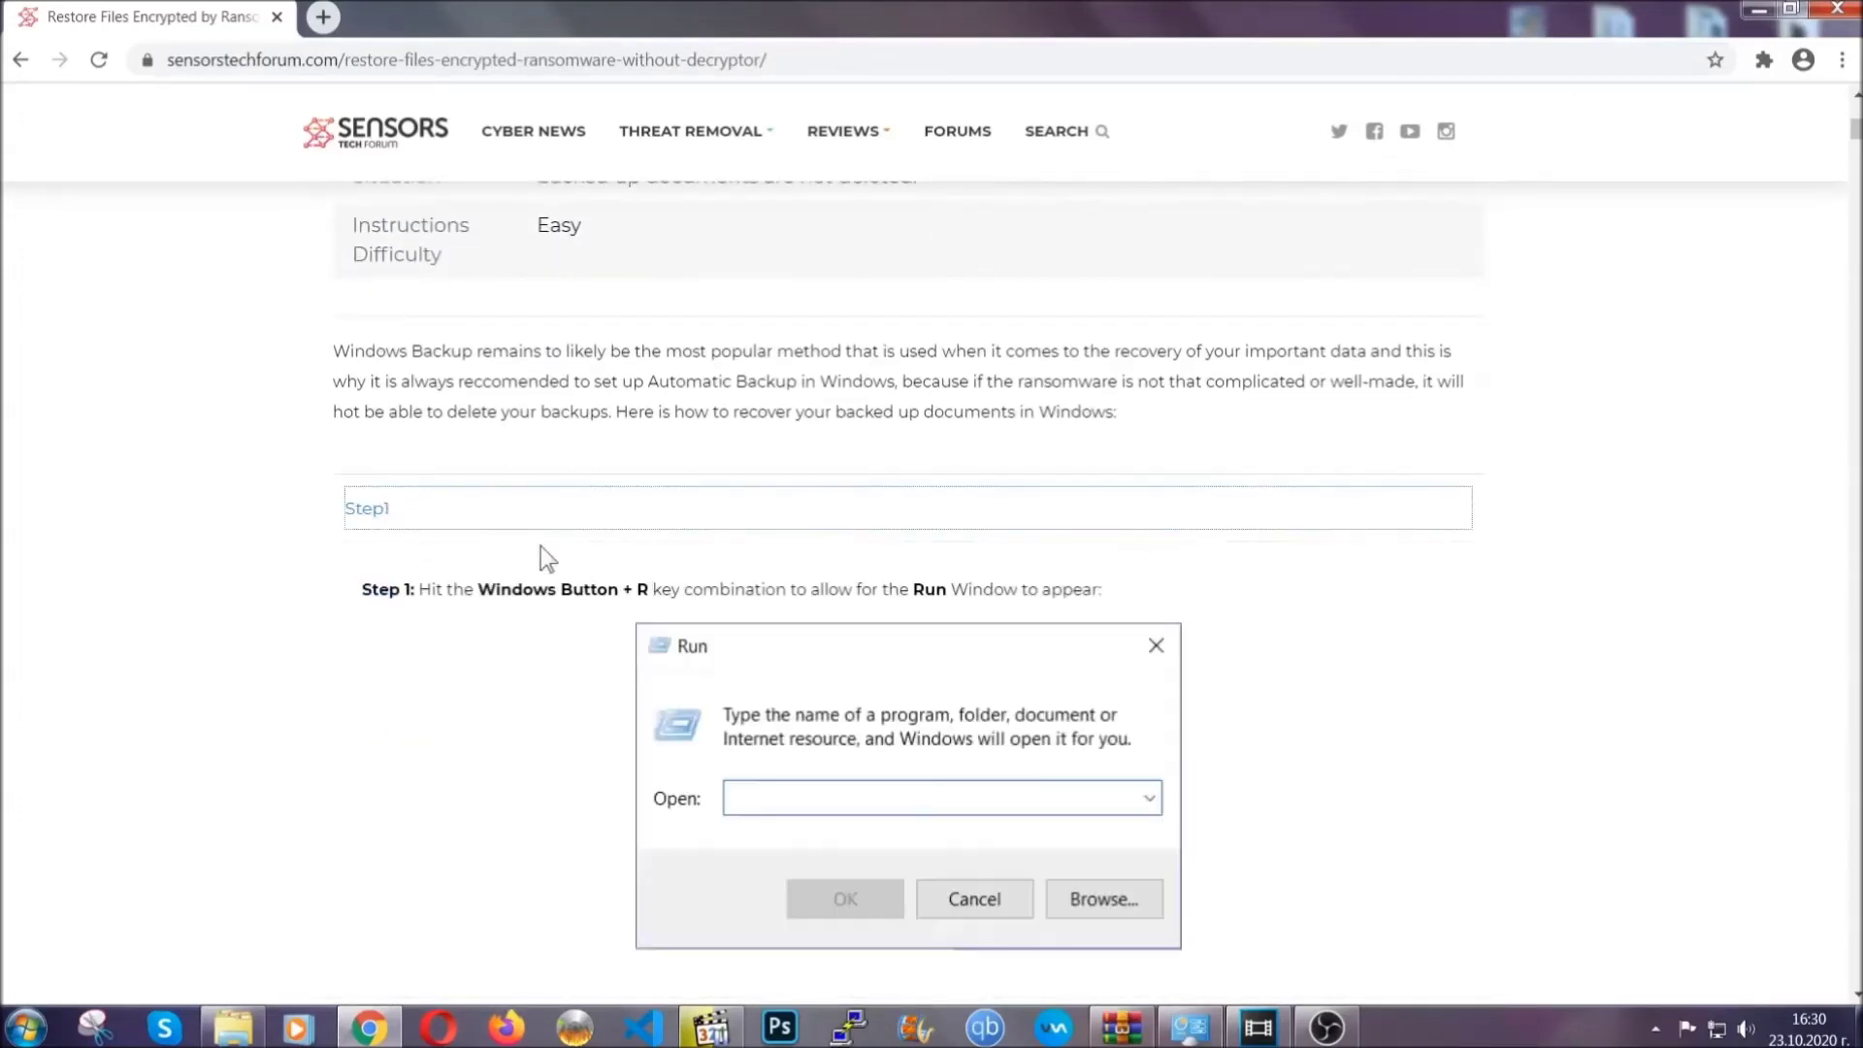
{"action": "scroll", "coordinate": [874, 603], "scroll_direction": "down", "scroll_amount": 2}
{"action": "scroll", "coordinate": [874, 603], "scroll_direction": "down", "scroll_amount": 1}
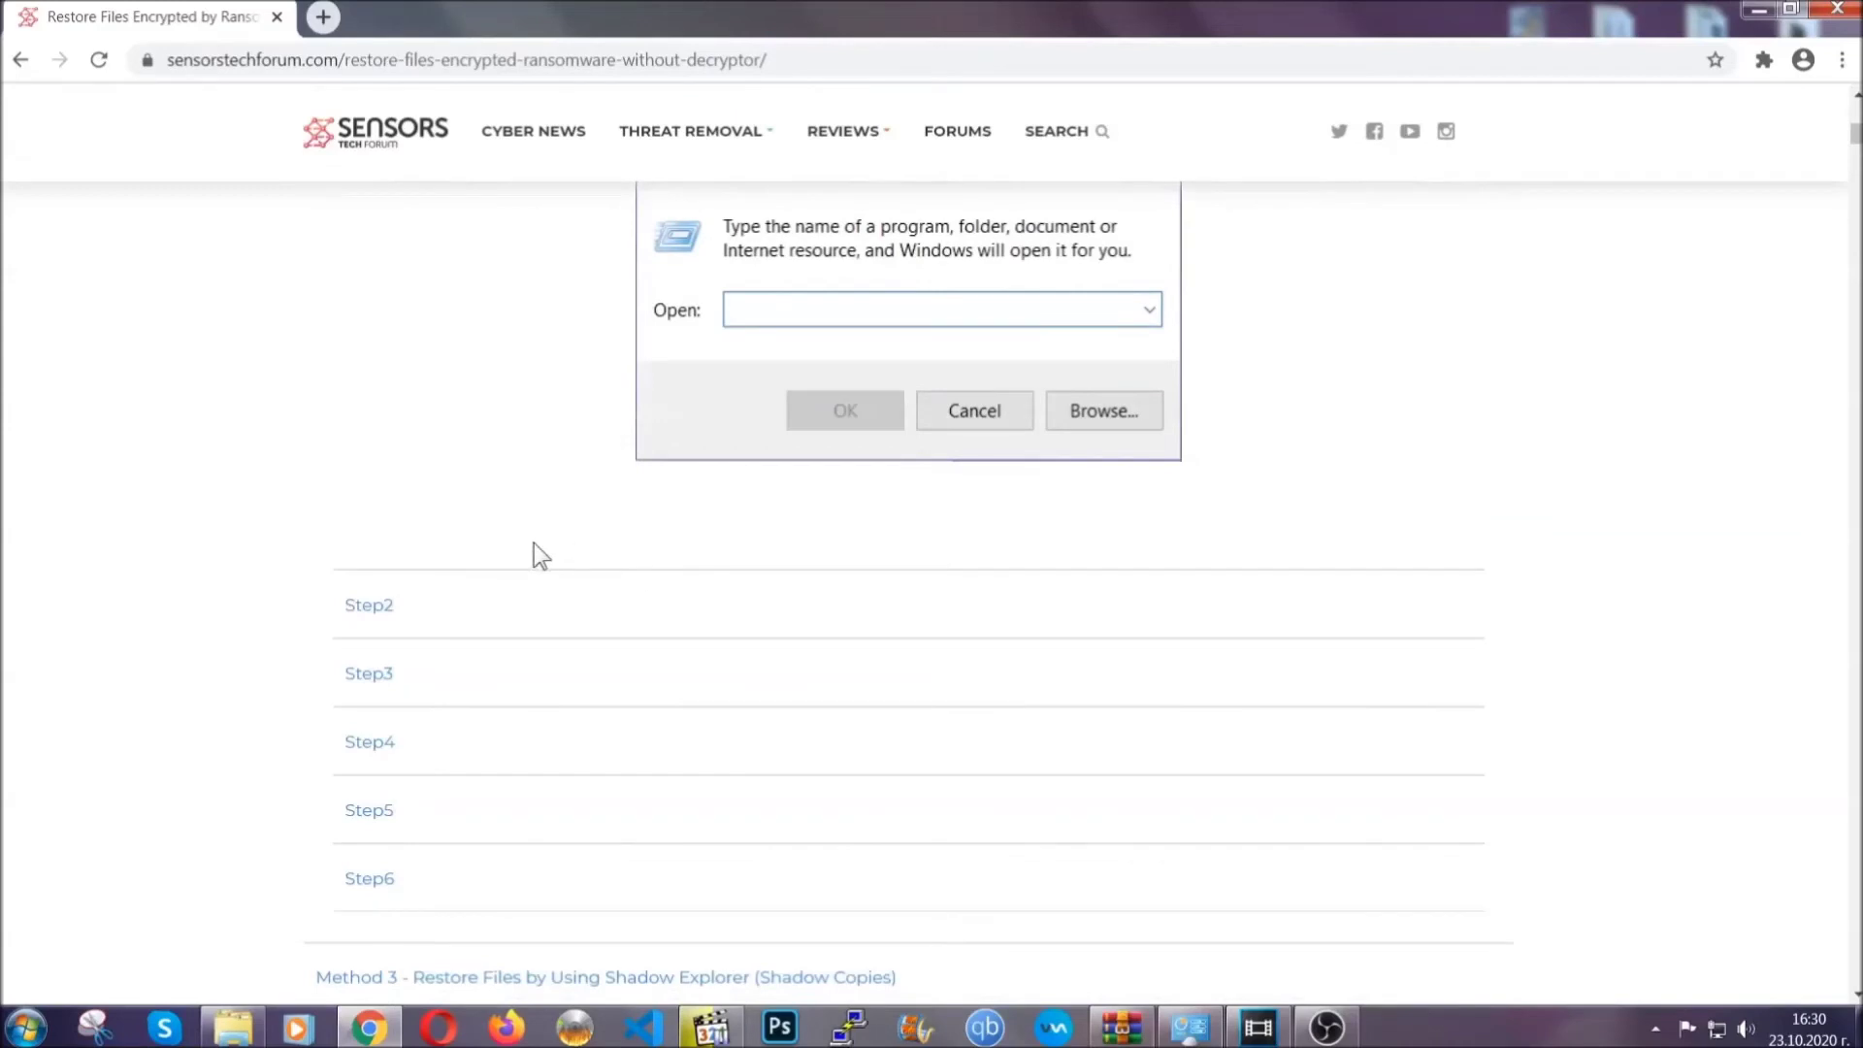
{"action": "left_click", "coordinate": [436, 609]}
{"action": "scroll", "coordinate": [836, 613], "scroll_direction": "down", "scroll_amount": 2}
{"action": "scroll", "coordinate": [836, 613], "scroll_direction": "down", "scroll_amount": 1}
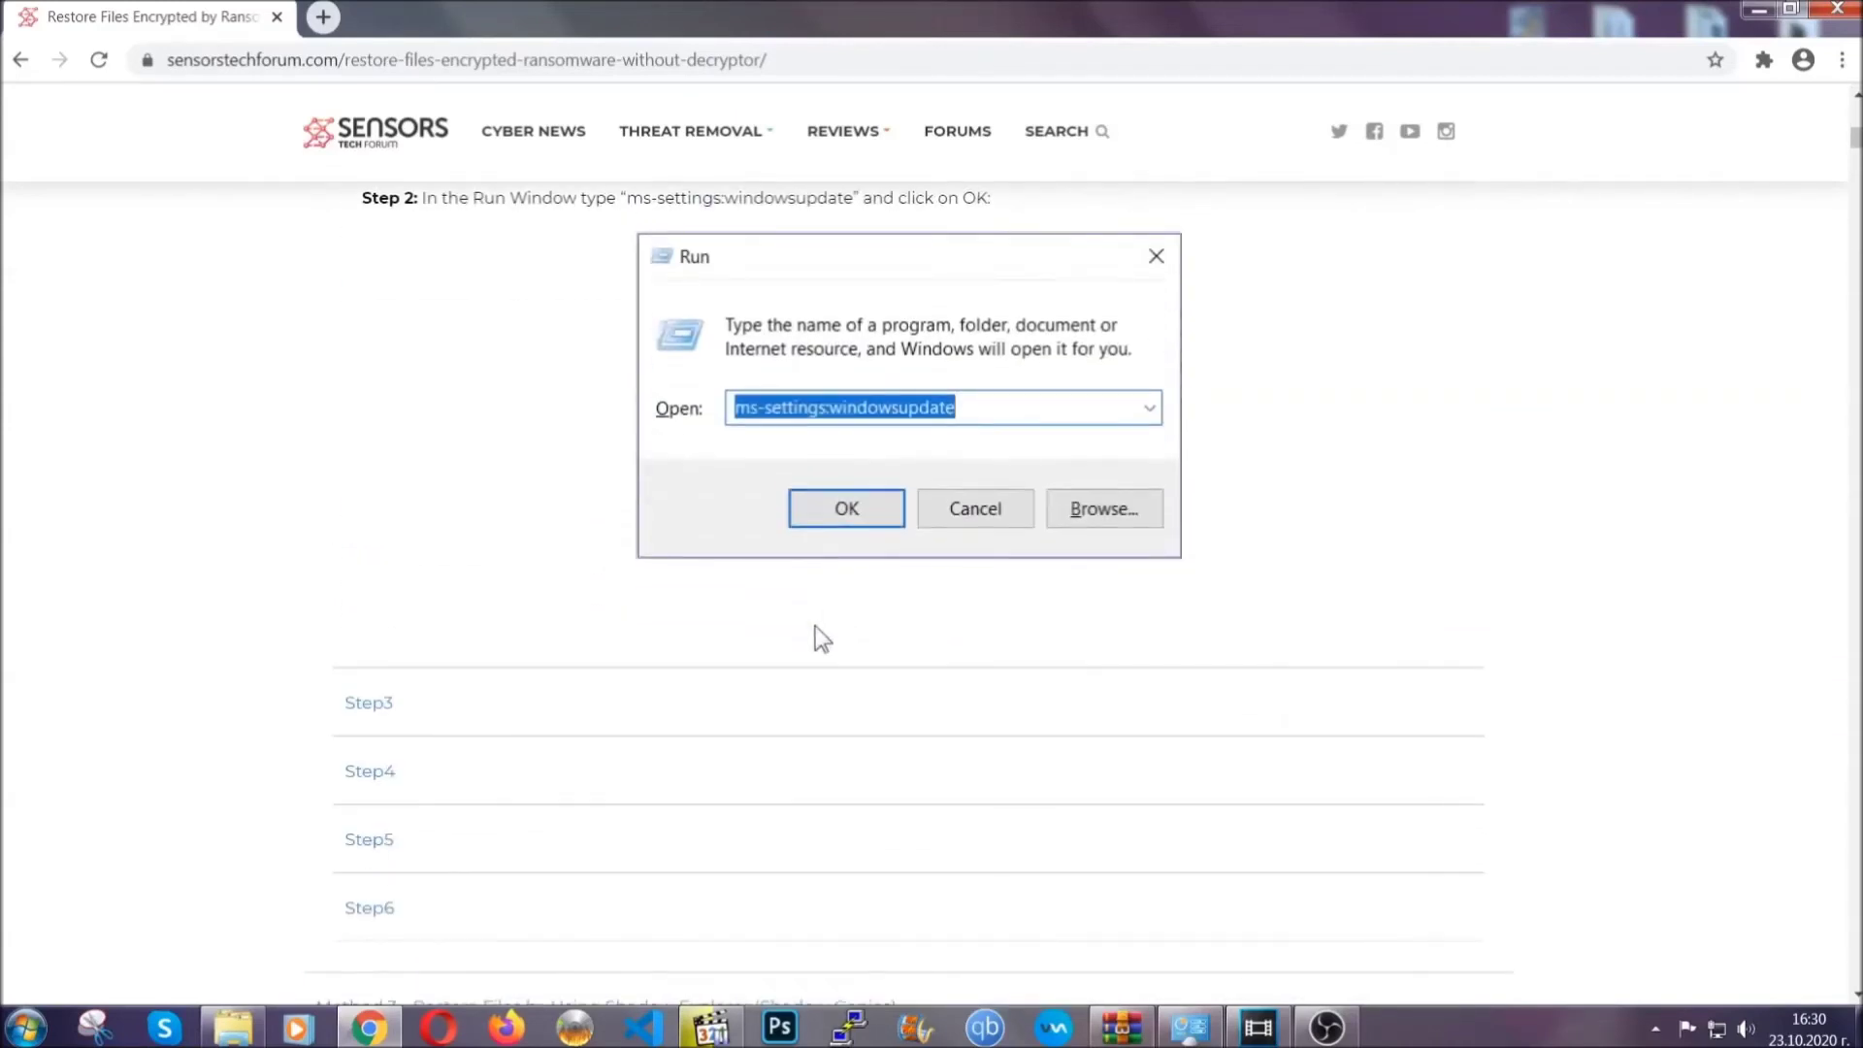
{"action": "left_click", "coordinate": [551, 704]}
{"action": "scroll", "coordinate": [815, 670], "scroll_direction": "down", "scroll_amount": 3}
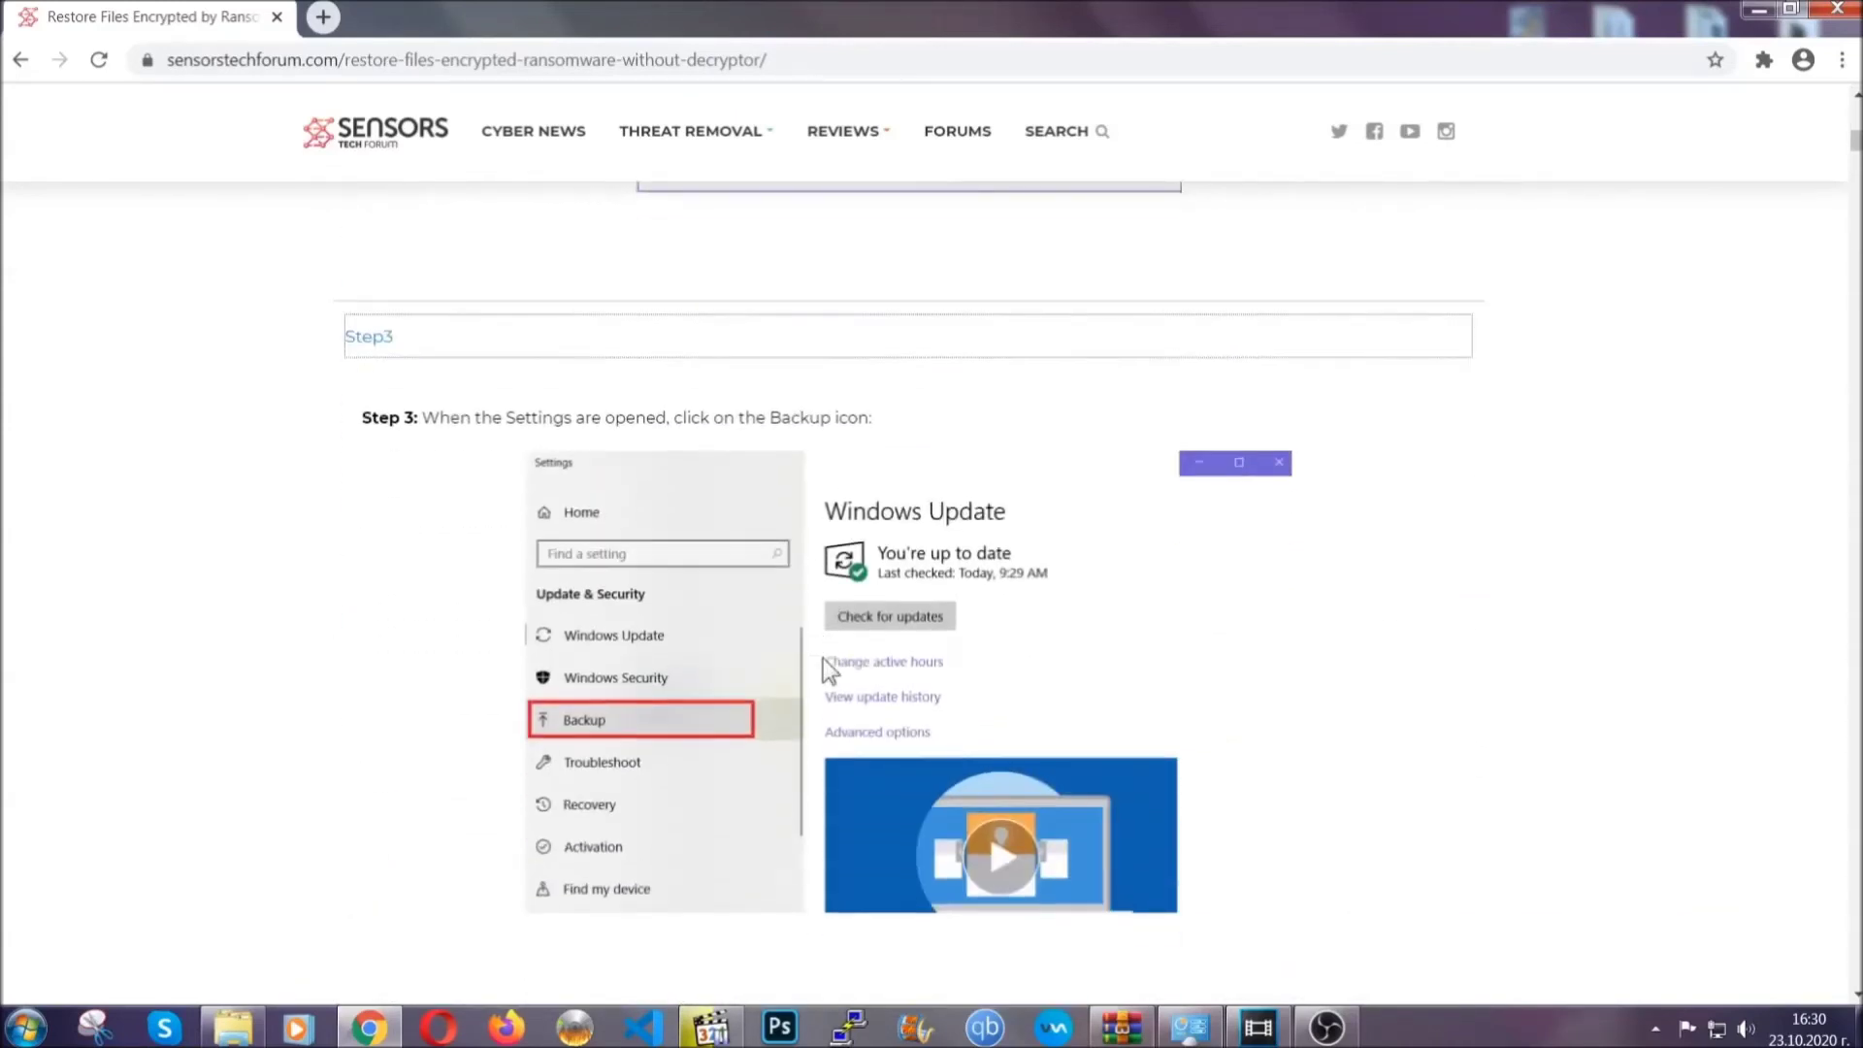
{"action": "scroll", "coordinate": [822, 659], "scroll_direction": "down", "scroll_amount": 2}
{"action": "scroll", "coordinate": [820, 663], "scroll_direction": "down", "scroll_amount": 1}
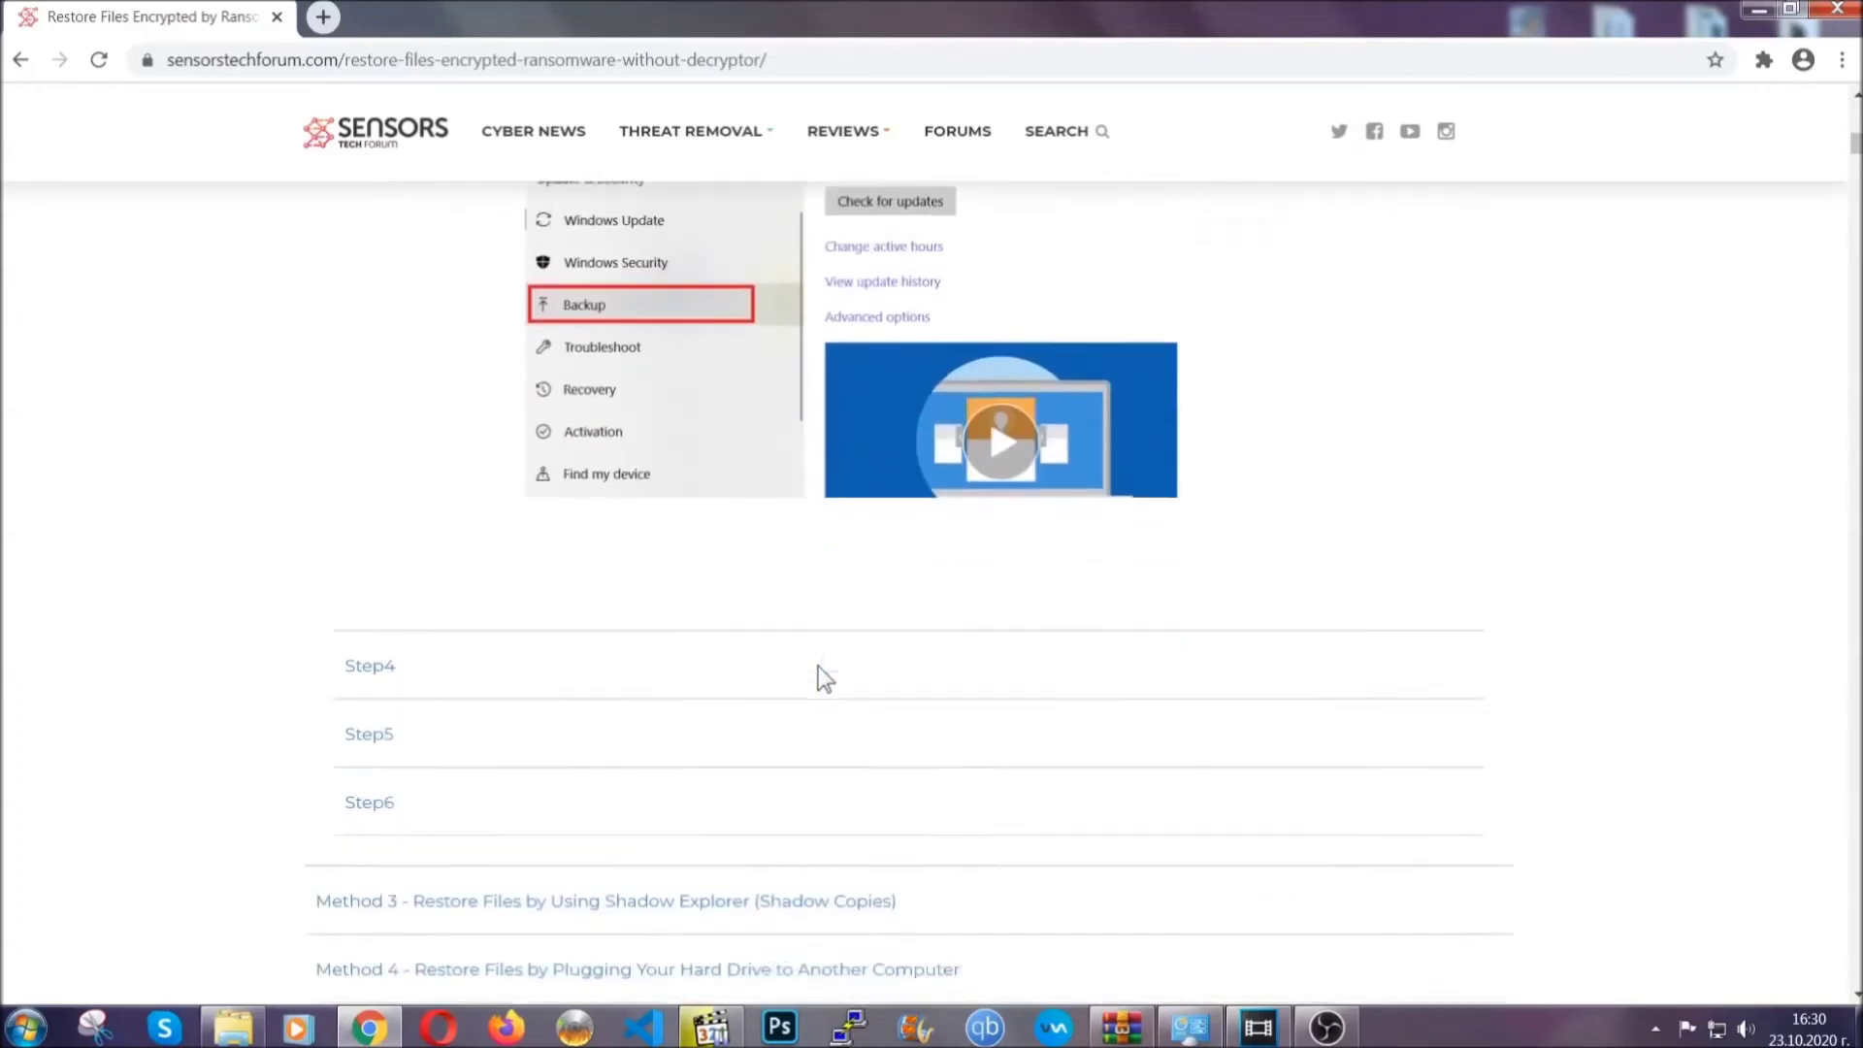
{"action": "scroll", "coordinate": [819, 666], "scroll_direction": "down", "scroll_amount": 3}
{"action": "scroll", "coordinate": [818, 665], "scroll_direction": "down", "scroll_amount": 3}
{"action": "scroll", "coordinate": [818, 666], "scroll_direction": "down", "scroll_amount": 3}
{"action": "scroll", "coordinate": [818, 664], "scroll_direction": "down", "scroll_amount": 2}
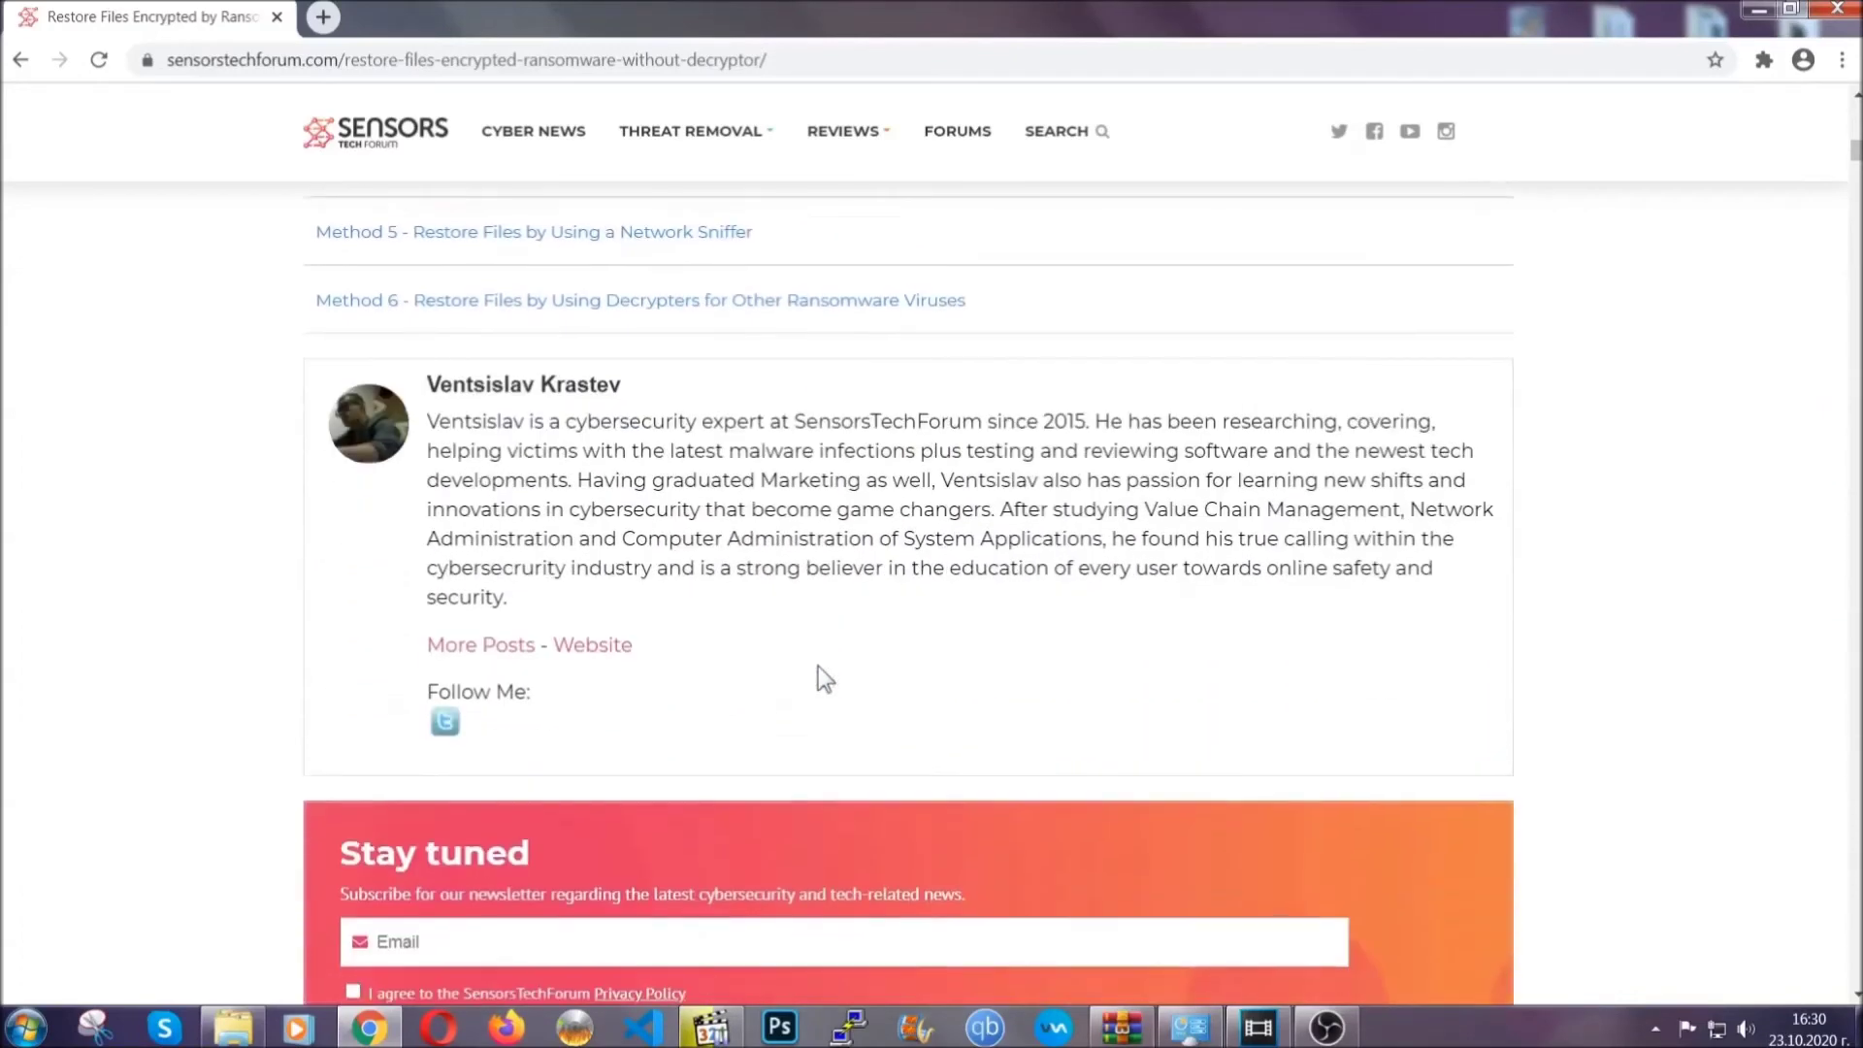
{"action": "scroll", "coordinate": [819, 666], "scroll_direction": "up", "scroll_amount": 5}
{"action": "scroll", "coordinate": [818, 666], "scroll_direction": "up", "scroll_amount": 8}
{"action": "scroll", "coordinate": [815, 685], "scroll_direction": "up", "scroll_amount": 8}
{"action": "scroll", "coordinate": [814, 693], "scroll_direction": "up", "scroll_amount": 8}
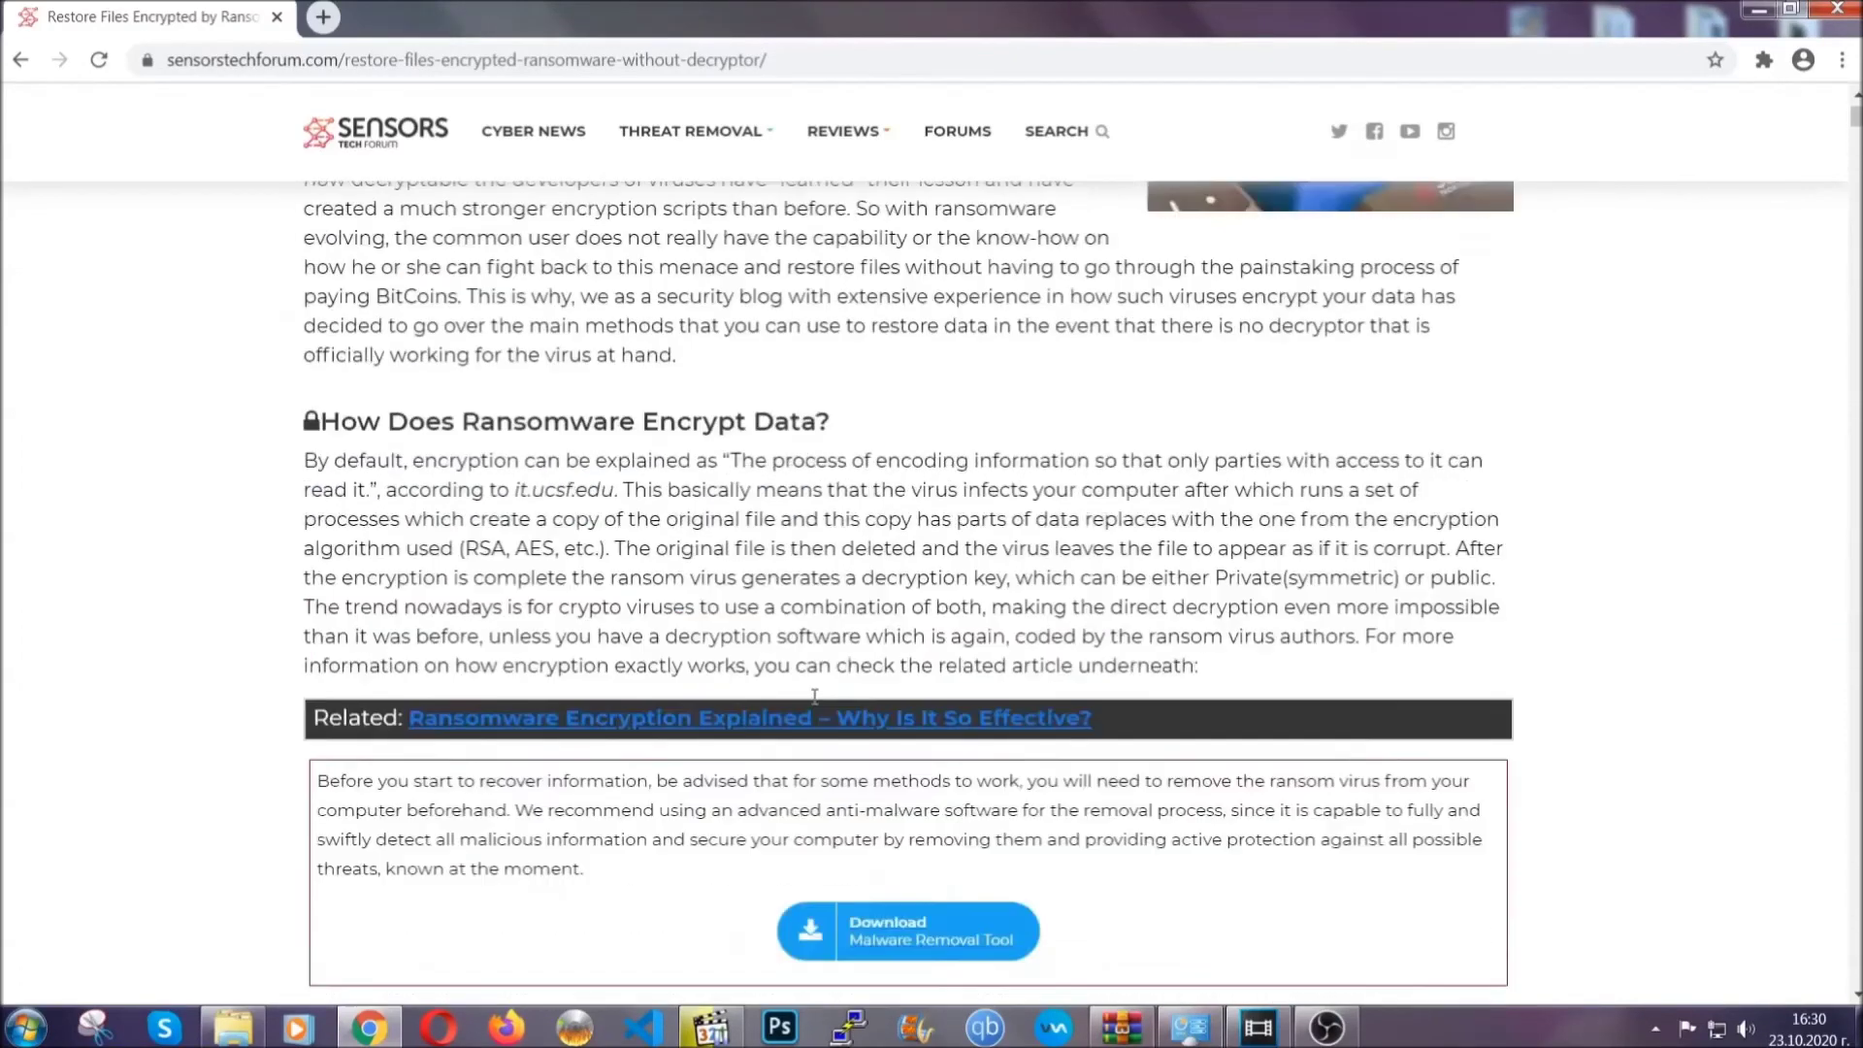
{"action": "scroll", "coordinate": [814, 695], "scroll_direction": "up", "scroll_amount": 3}
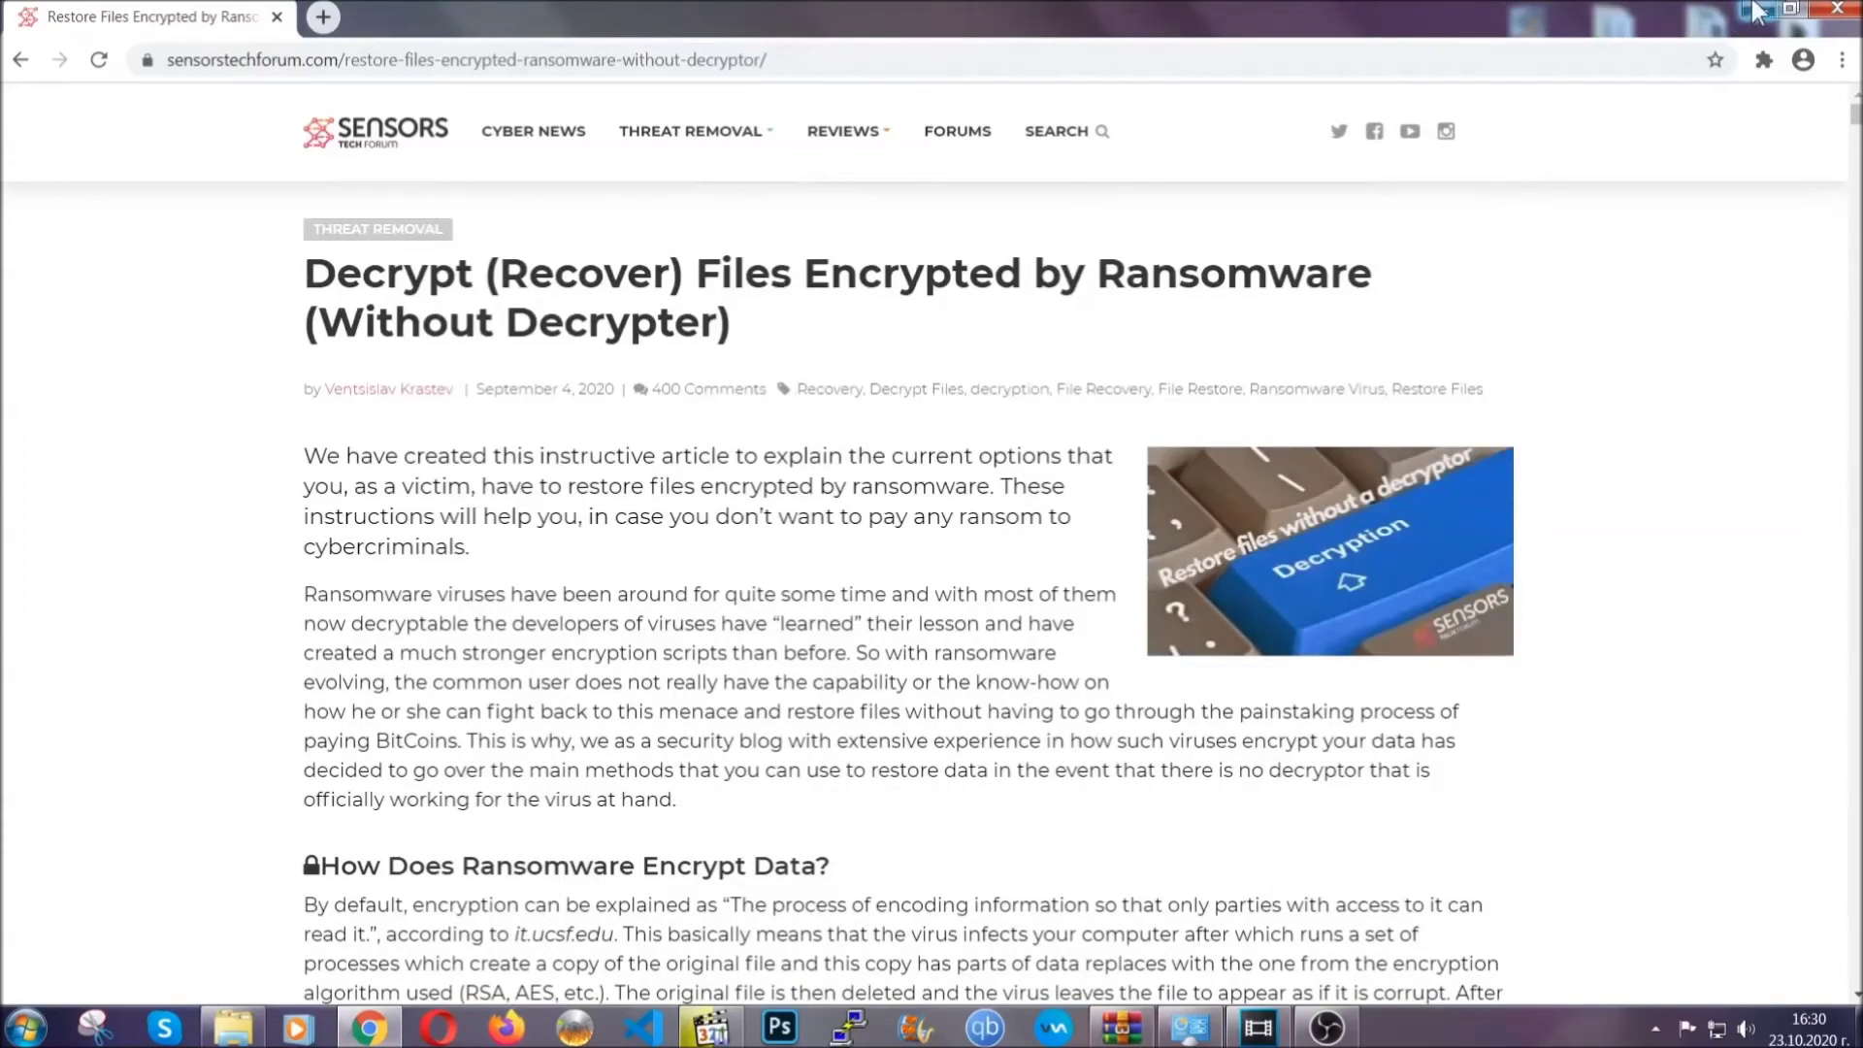
{"action": "left_click", "coordinate": [1757, 12]}
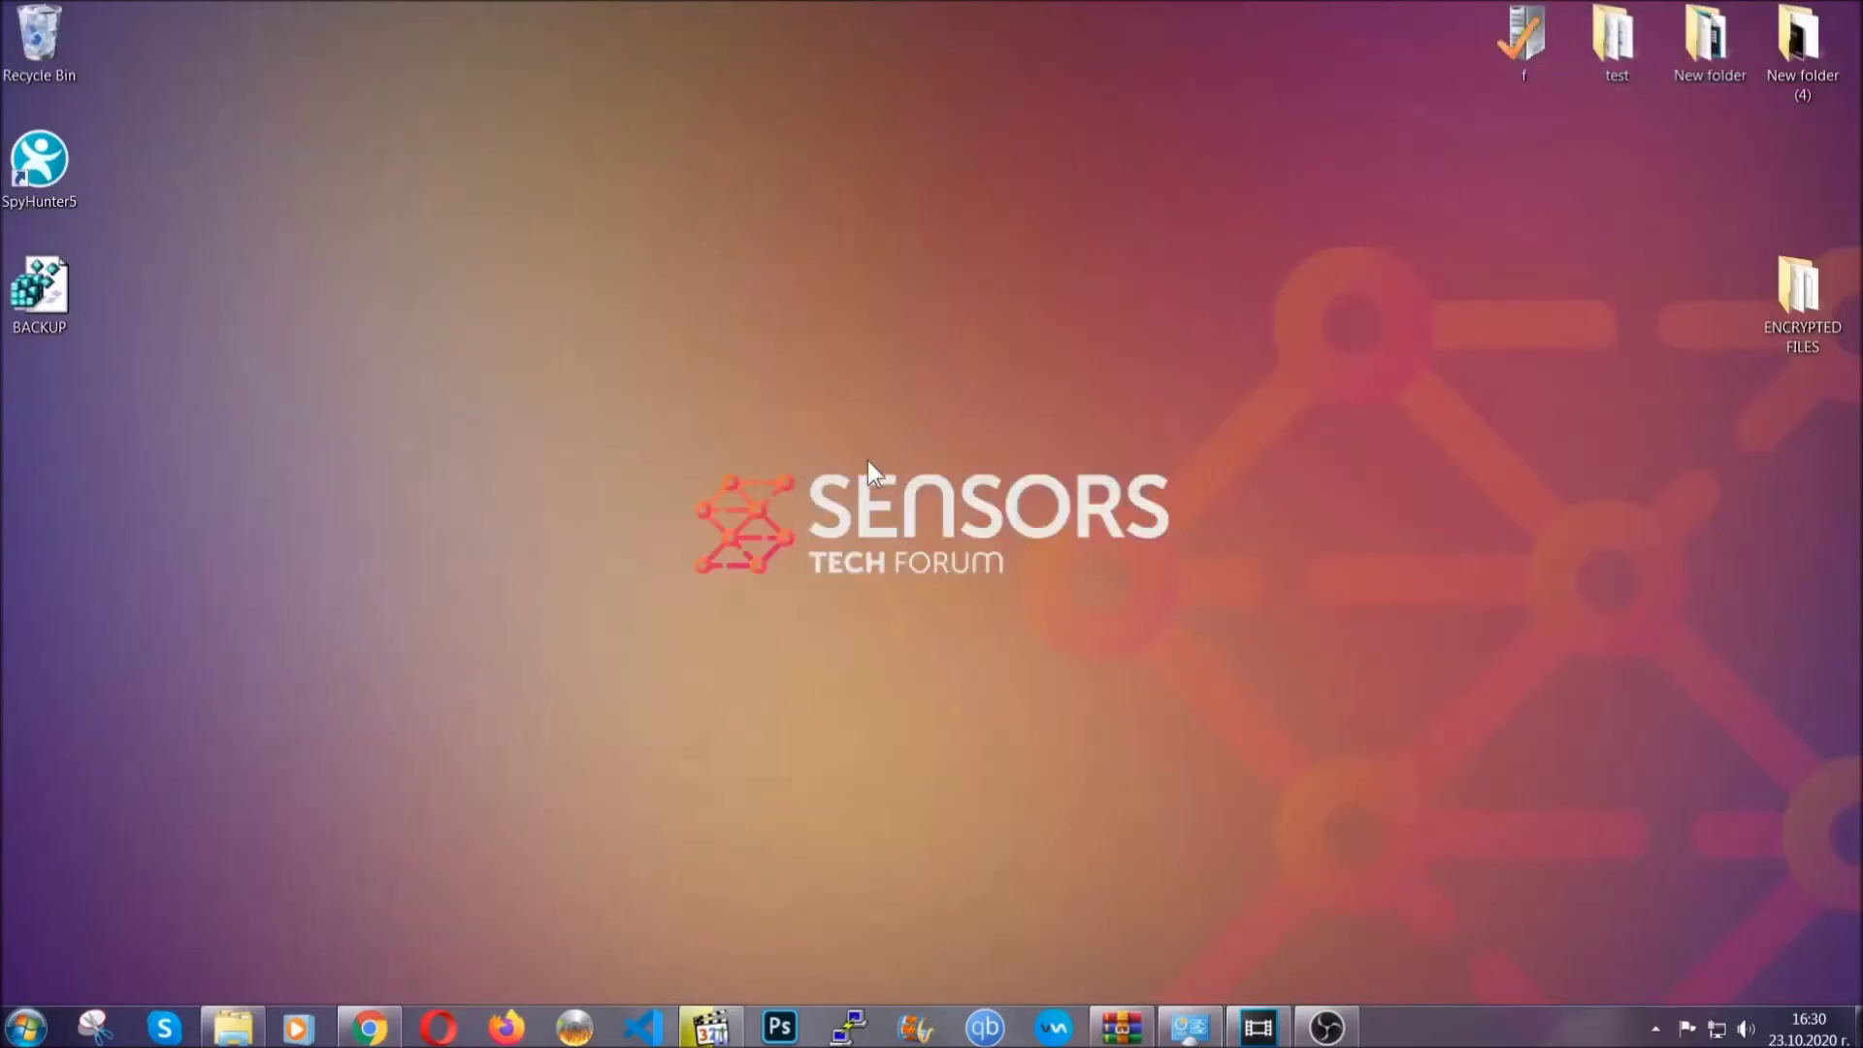